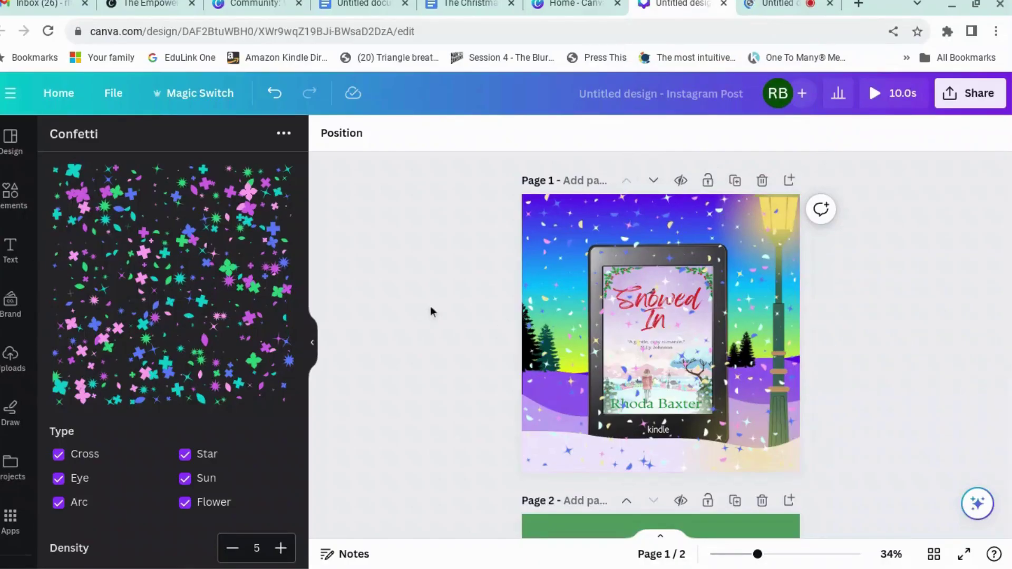
# Delete the green second page, then preview the single 5-second confetti-over-Kindle page.
pyautogui.click(754, 255)
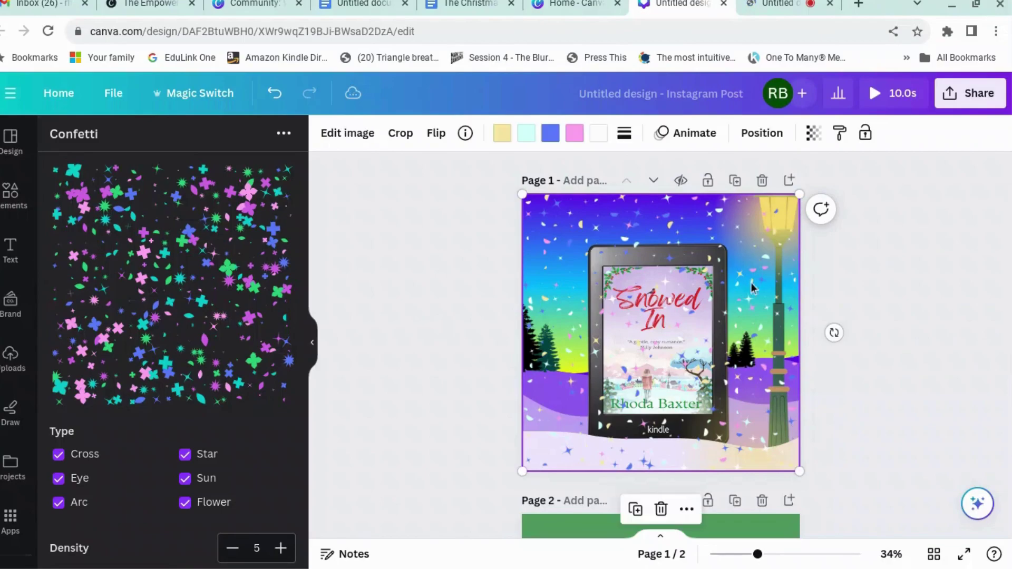
pyautogui.click(763, 501)
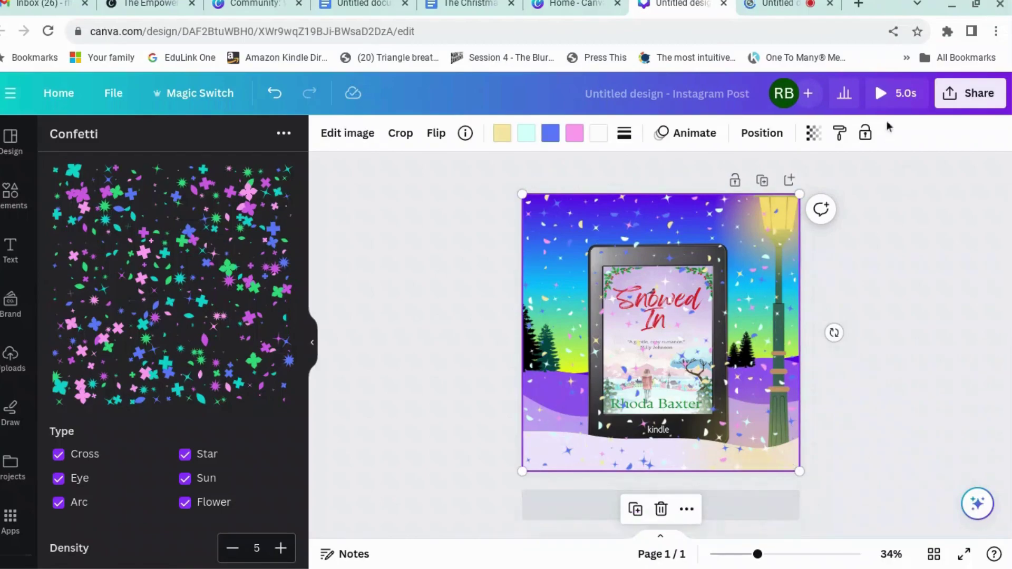
pyautogui.click(897, 100)
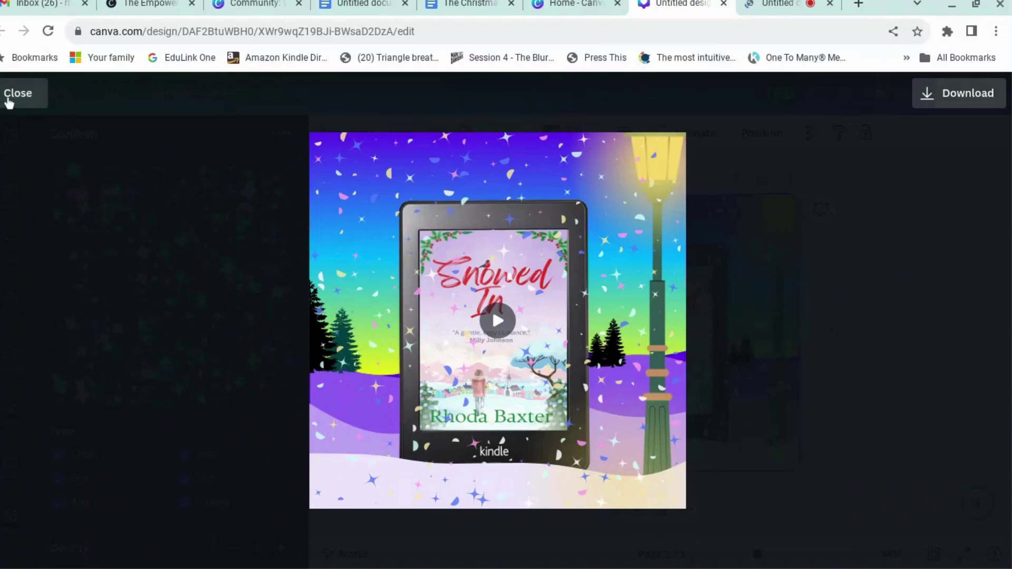
pyautogui.click(20, 93)
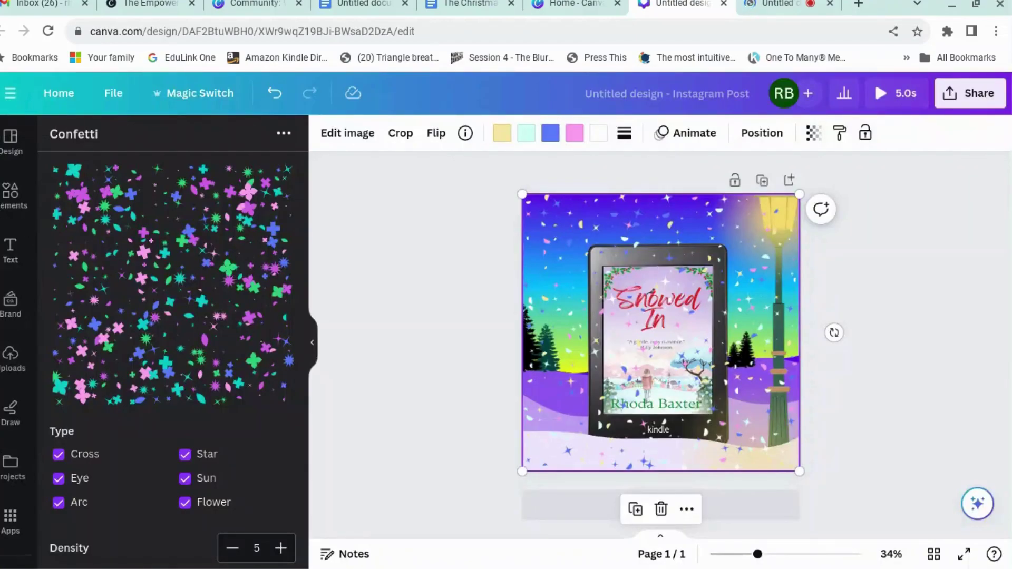
# Clear the confetti search in Apps and browse the full Discover list.
pyautogui.click(10, 516)
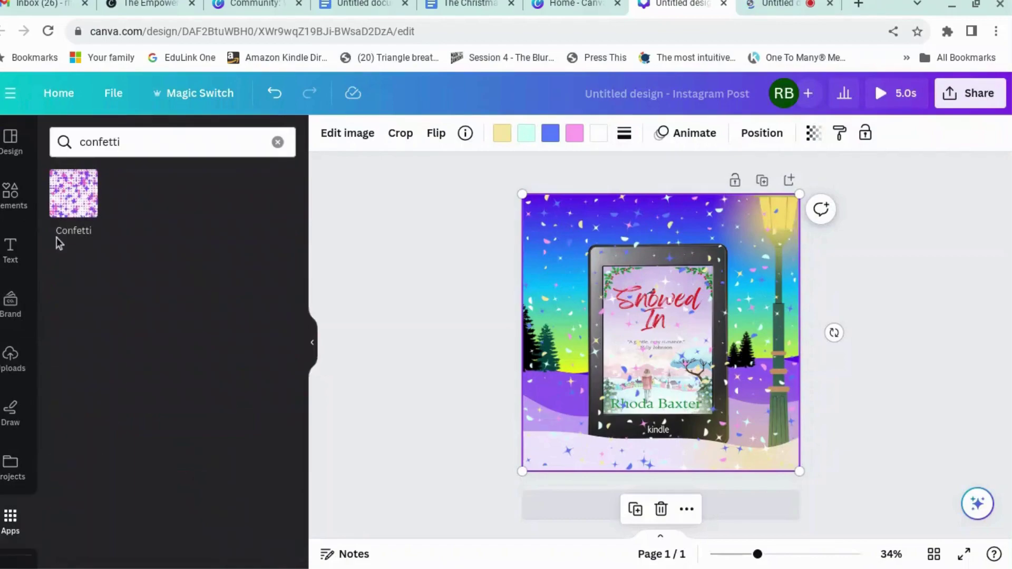
pyautogui.click(277, 142)
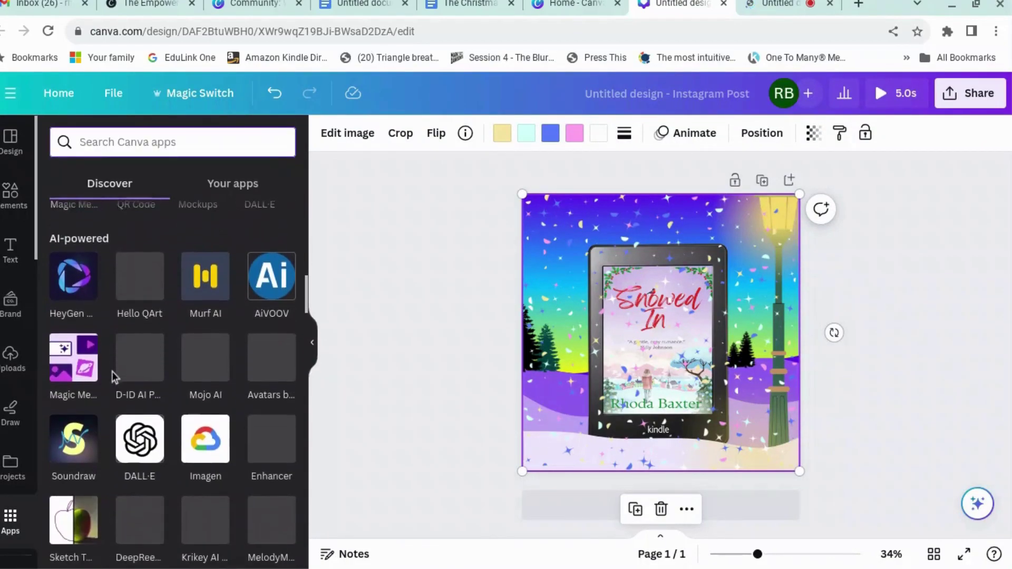
pyautogui.scroll(-3, 112, 371)
pyautogui.scroll(-2, 112, 372)
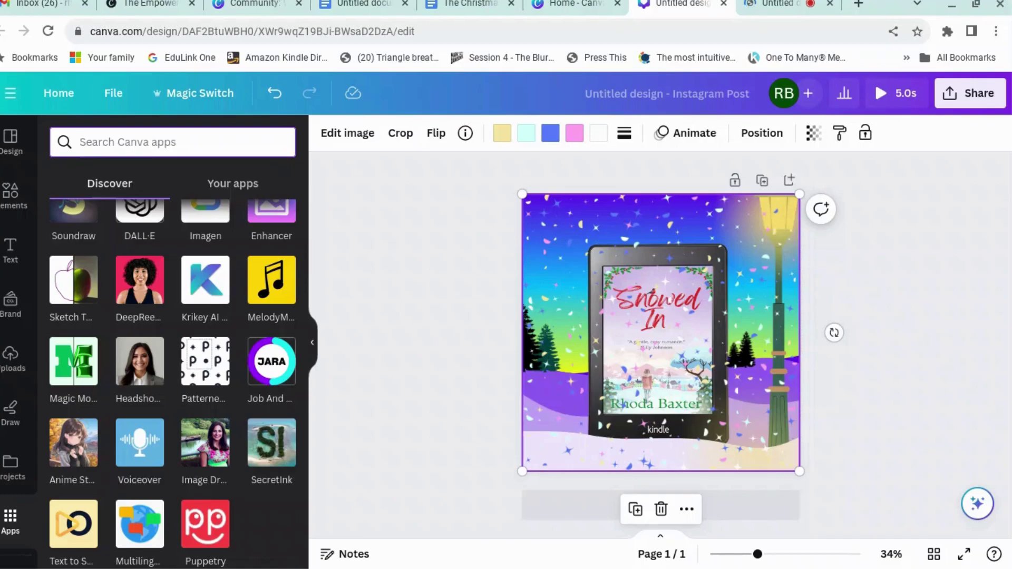
# Check the screen recording, then switch browser tabs to the Home - Canva page.
pyautogui.click(779, 6)
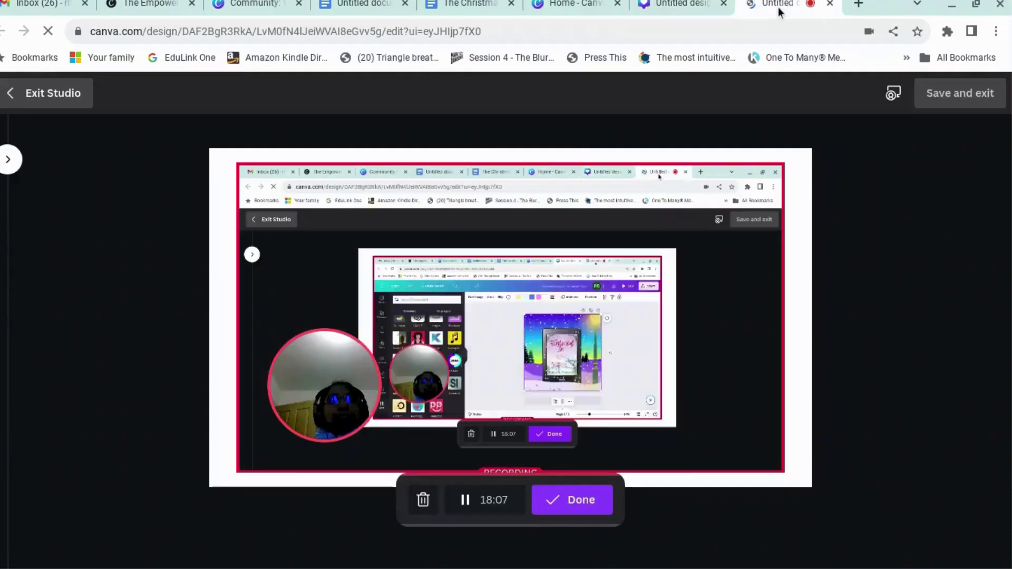
pyautogui.hotkey('ctrl', 'shift', 'Tab')
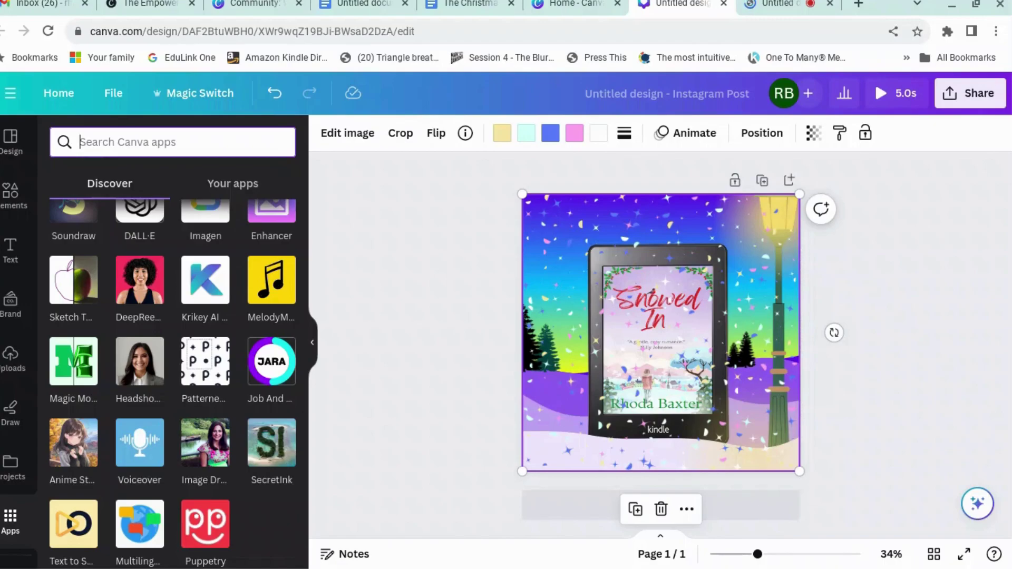
pyautogui.hotkey('ctrl', 'shift', 'Tab')
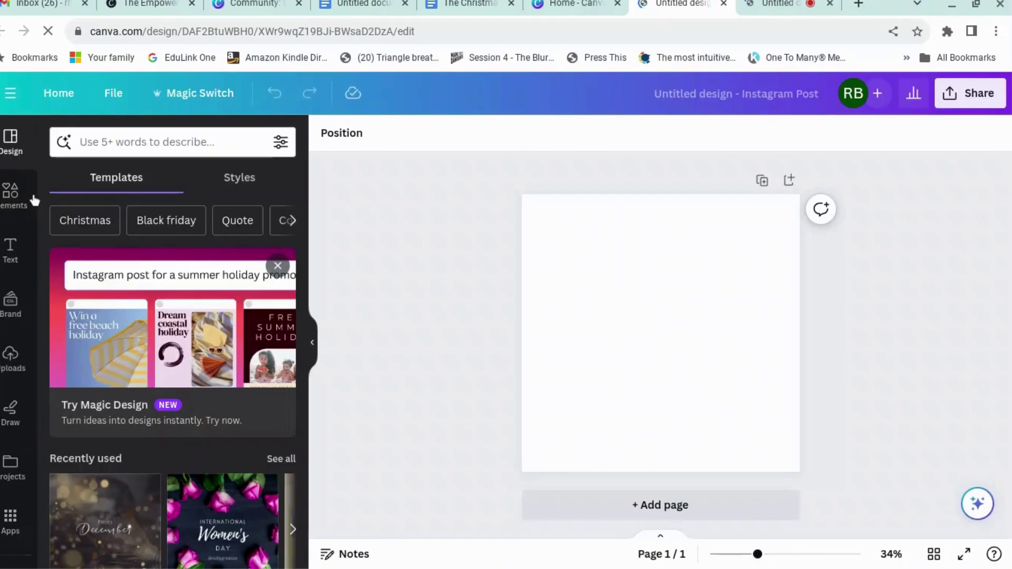
# Search the apps for 'can' and pick CanWave from the suggestions.
pyautogui.click(10, 527)
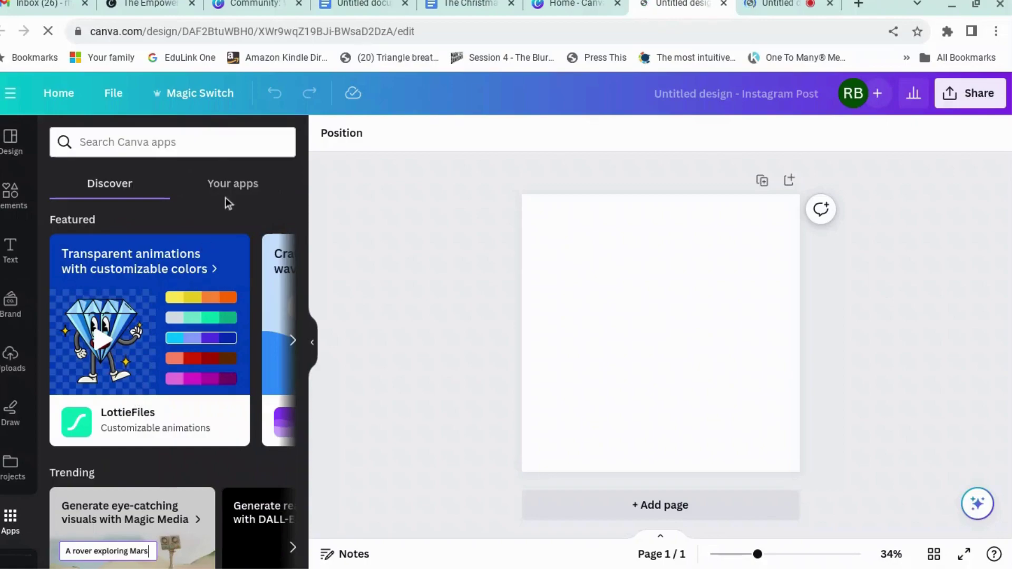
pyautogui.scroll(-5, 228, 293)
pyautogui.scroll(-8, 228, 293)
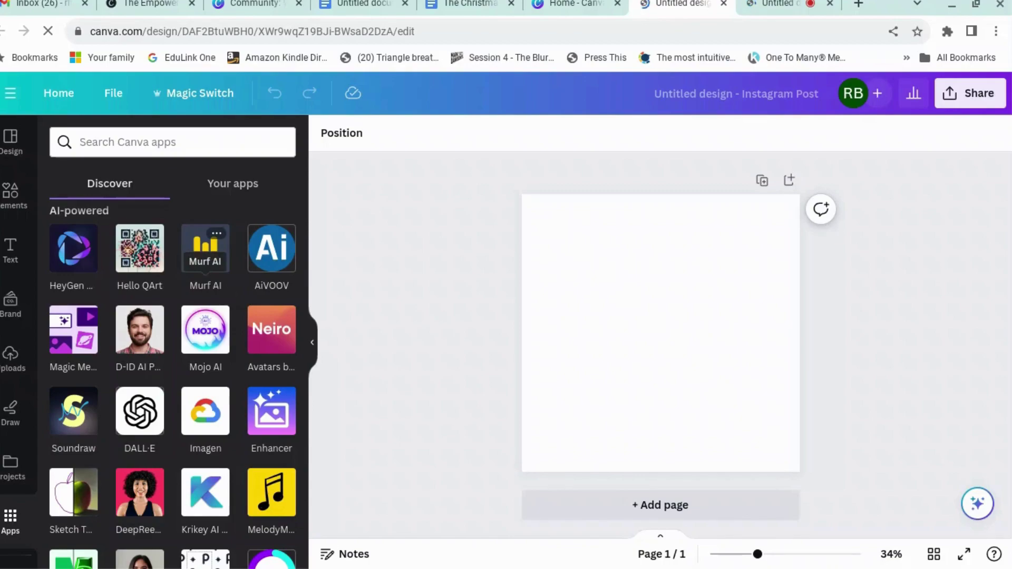
pyautogui.click(185, 141)
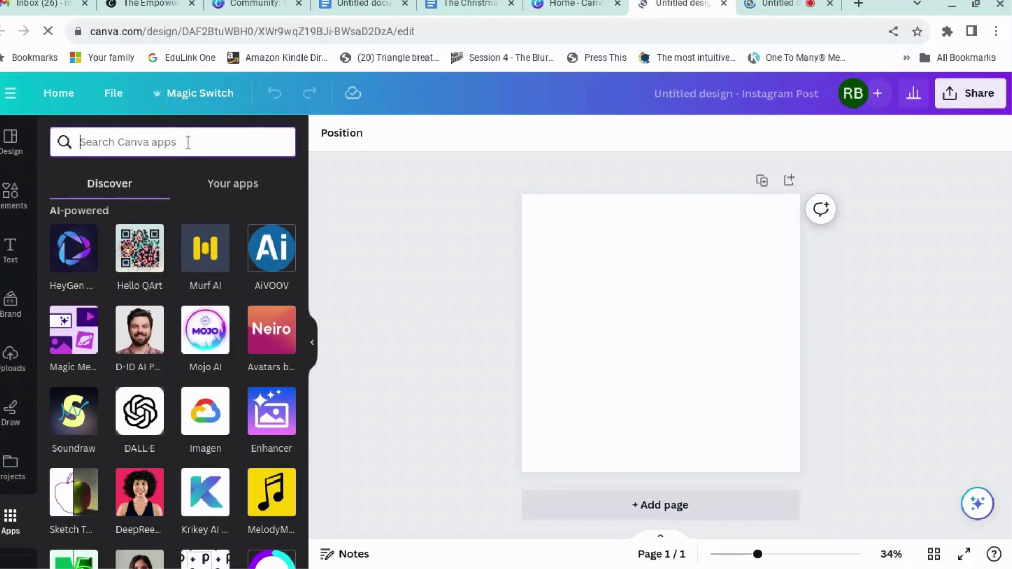
pyautogui.write('can')
pyautogui.press('Return')
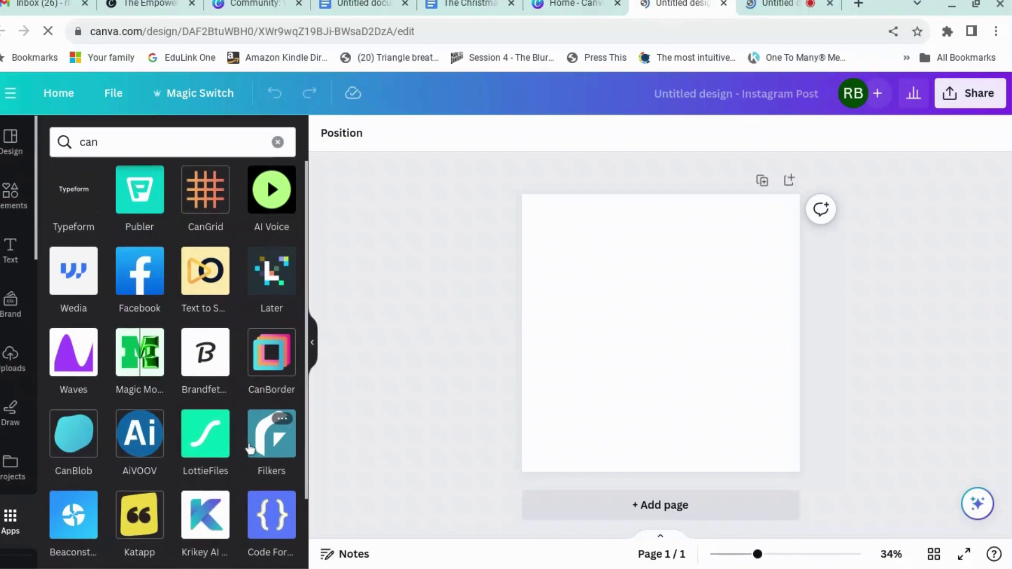
pyautogui.scroll(-2, 250, 449)
pyautogui.scroll(2, 250, 449)
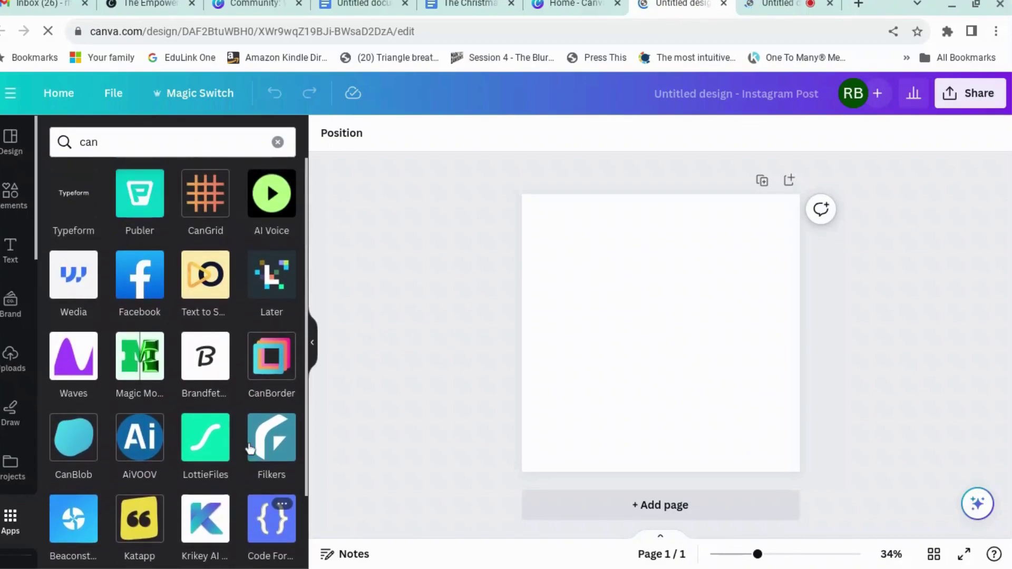
pyautogui.click(117, 143)
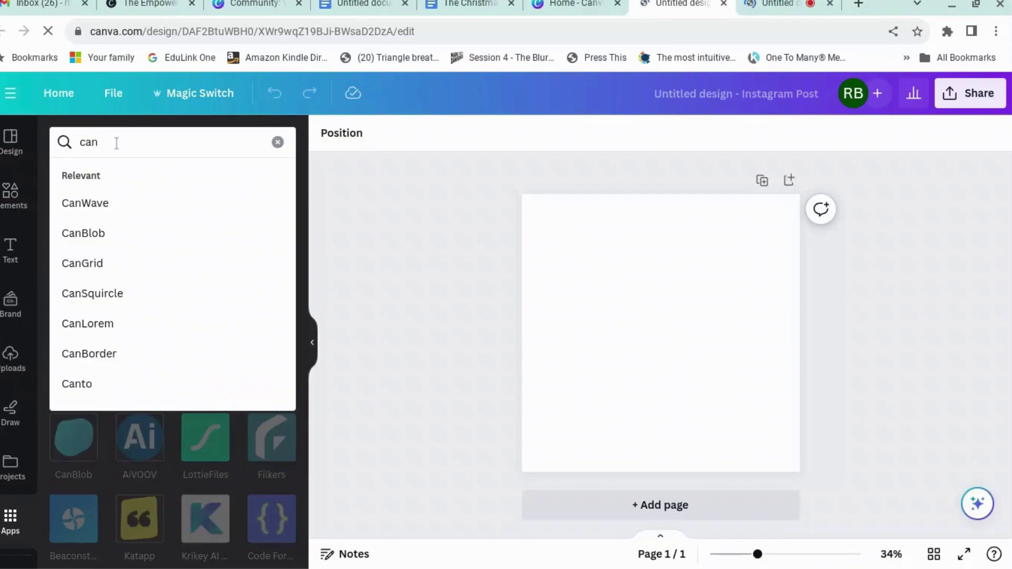
pyautogui.click(106, 205)
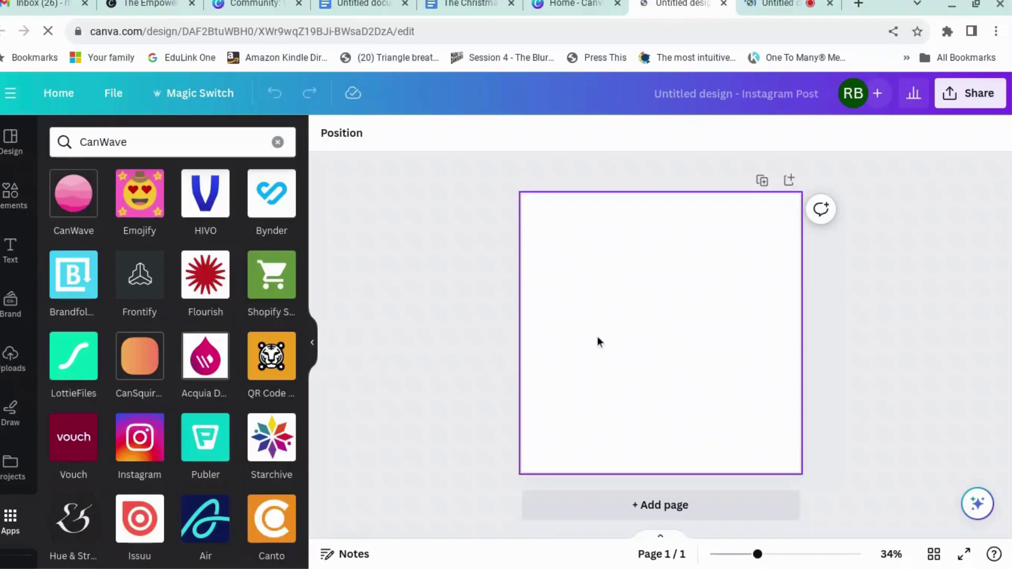
# Open CanWave and, after trying other styles, keep Solid, Curved waves with 3 layers.
pyautogui.click(86, 203)
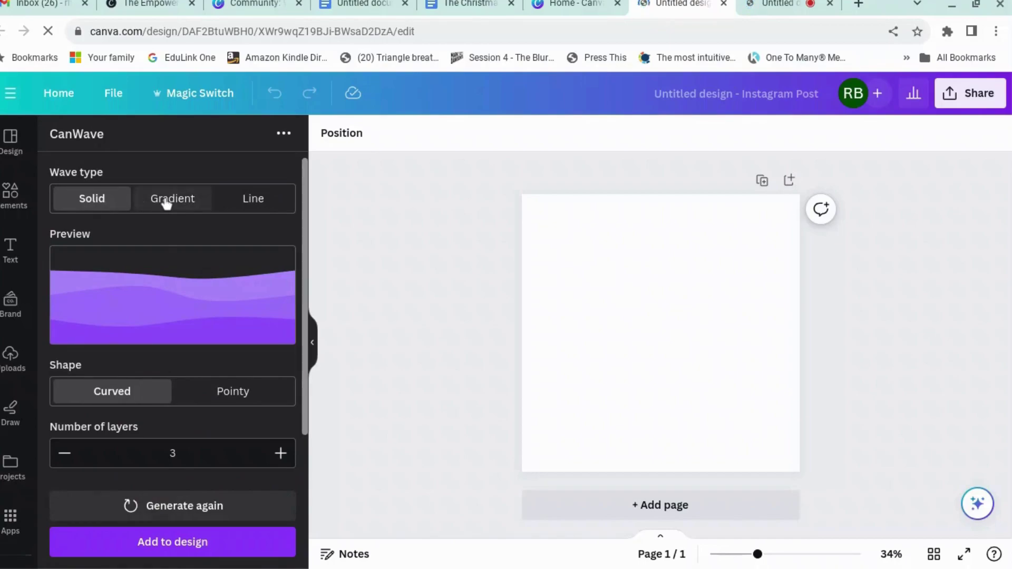
pyautogui.click(167, 203)
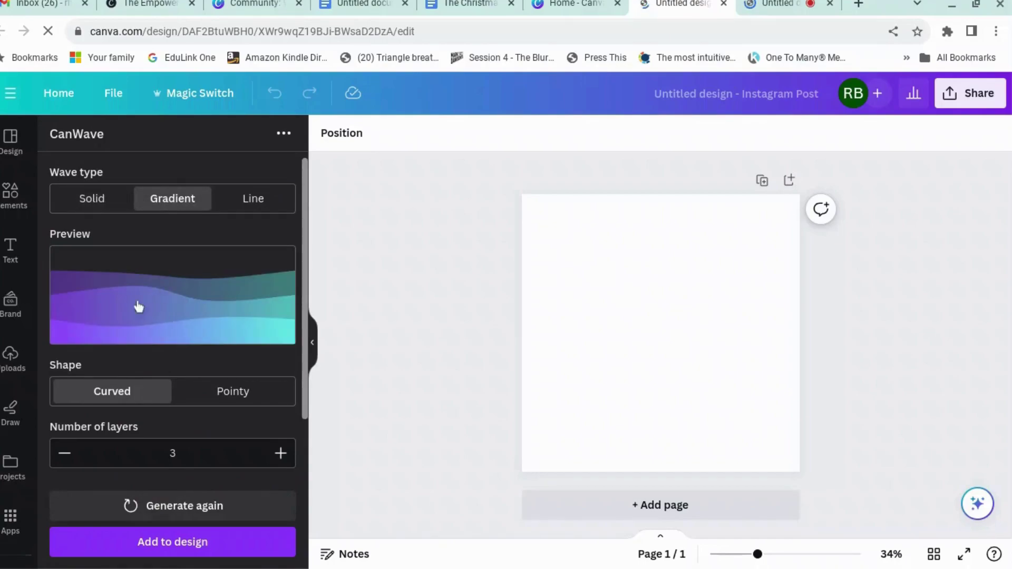
pyautogui.click(258, 202)
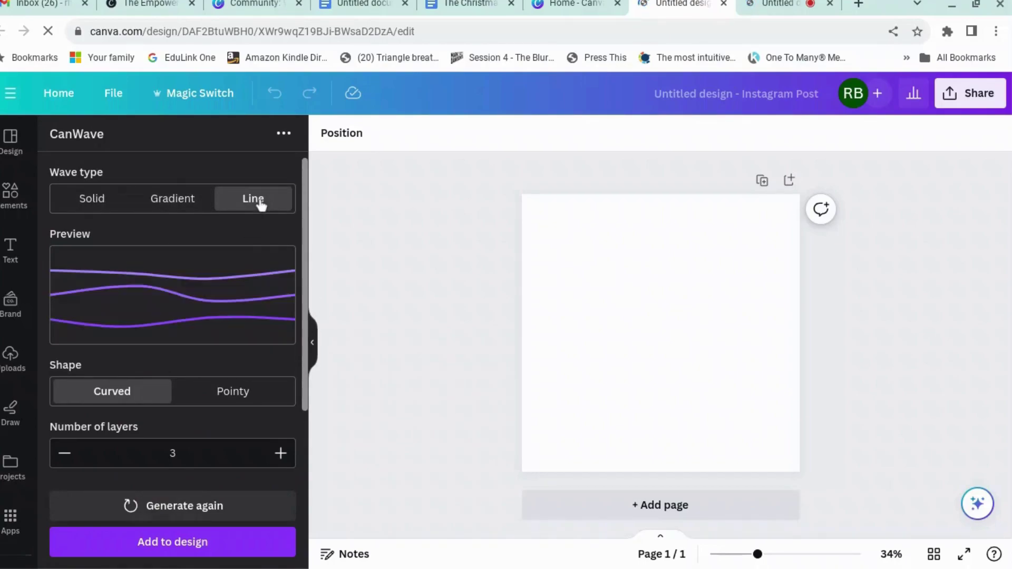
pyautogui.click(192, 209)
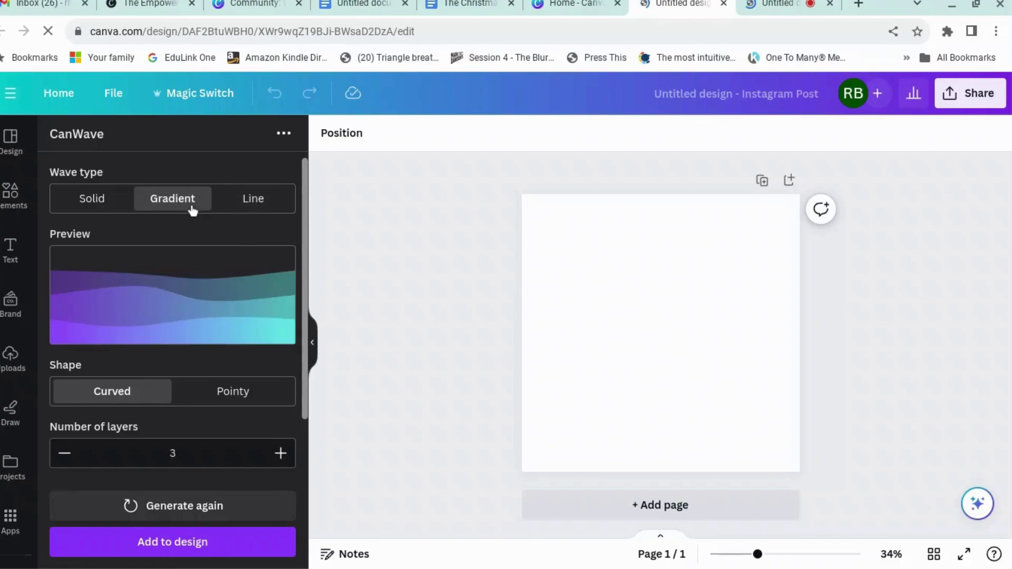
pyautogui.click(104, 205)
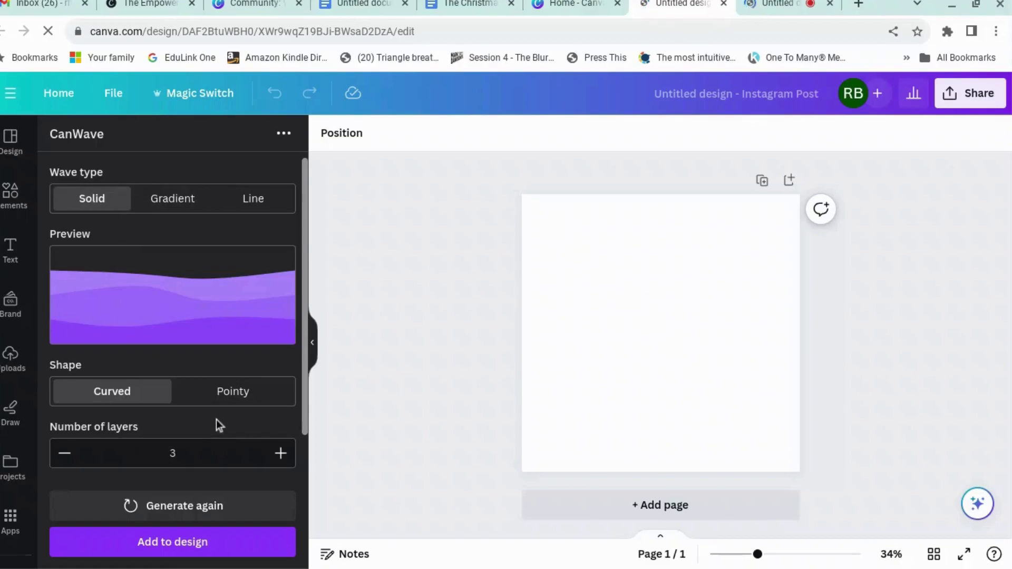
pyautogui.scroll(-1, 216, 420)
pyautogui.click(232, 356)
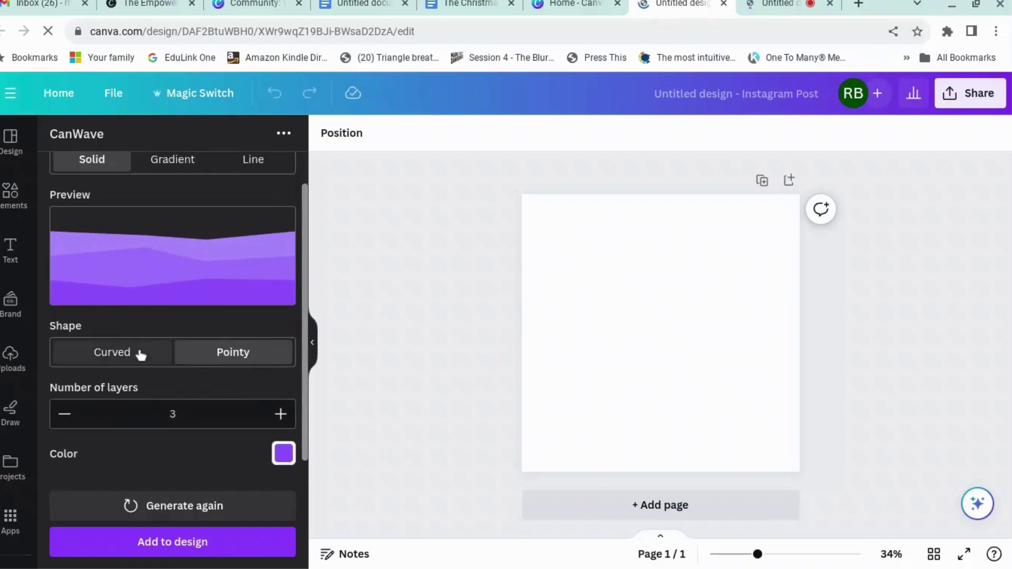
pyautogui.click(130, 357)
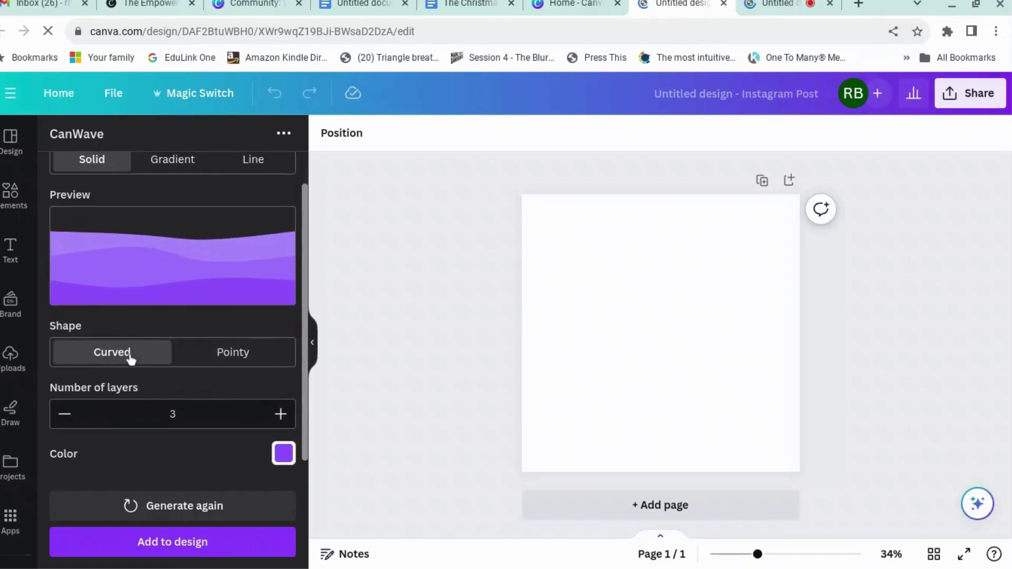
pyautogui.click(281, 415)
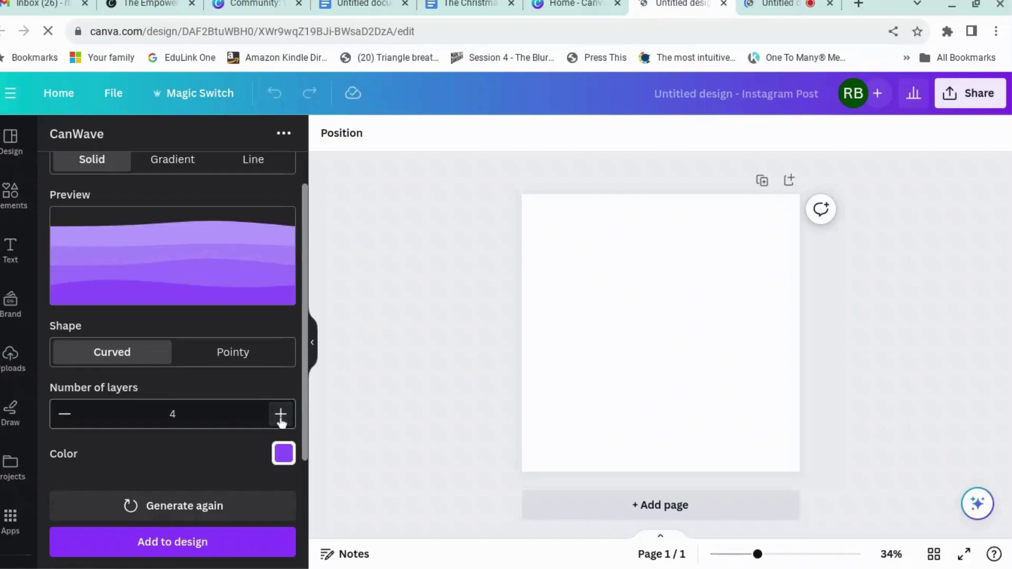
pyautogui.click(65, 415)
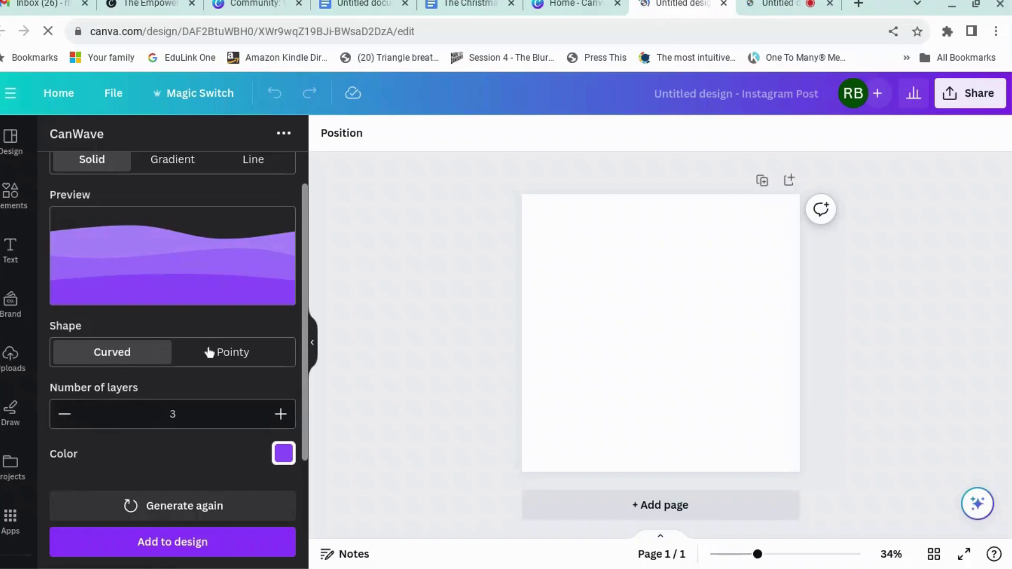
# Make the wave colour turquoise.
pyautogui.scroll(-2, 195, 356)
pyautogui.click(283, 390)
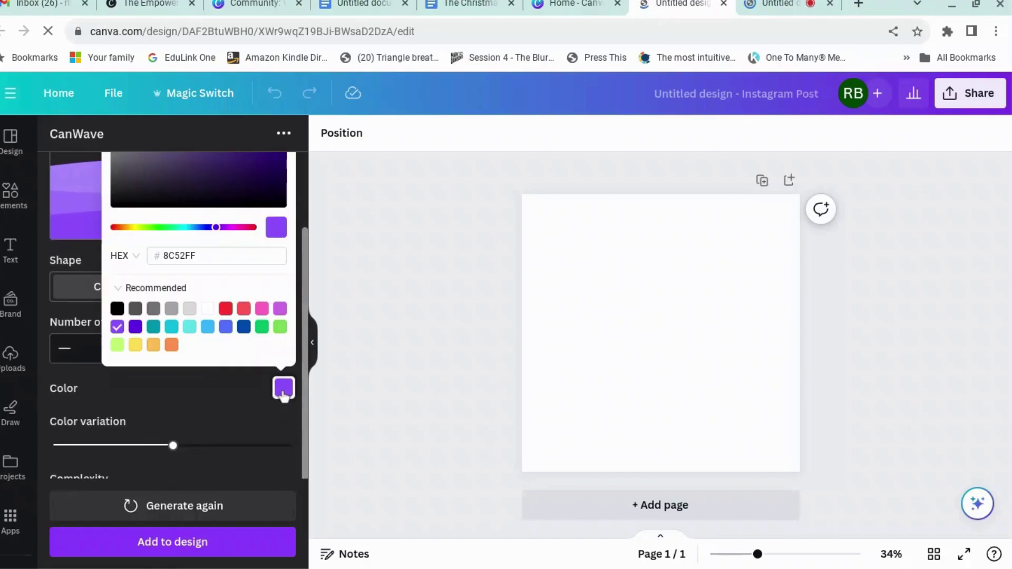
pyautogui.click(190, 326)
# Adjust the wave sliders, ending with Complexity raised to 4.
pyautogui.scroll(-1, 190, 358)
pyautogui.scroll(-1, 174, 405)
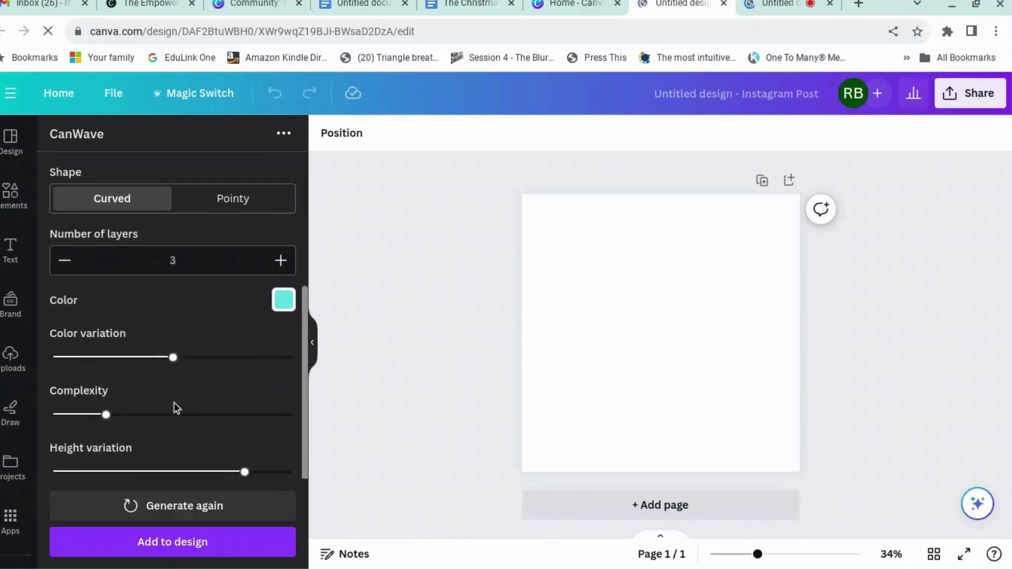
pyautogui.scroll(3, 110, 413)
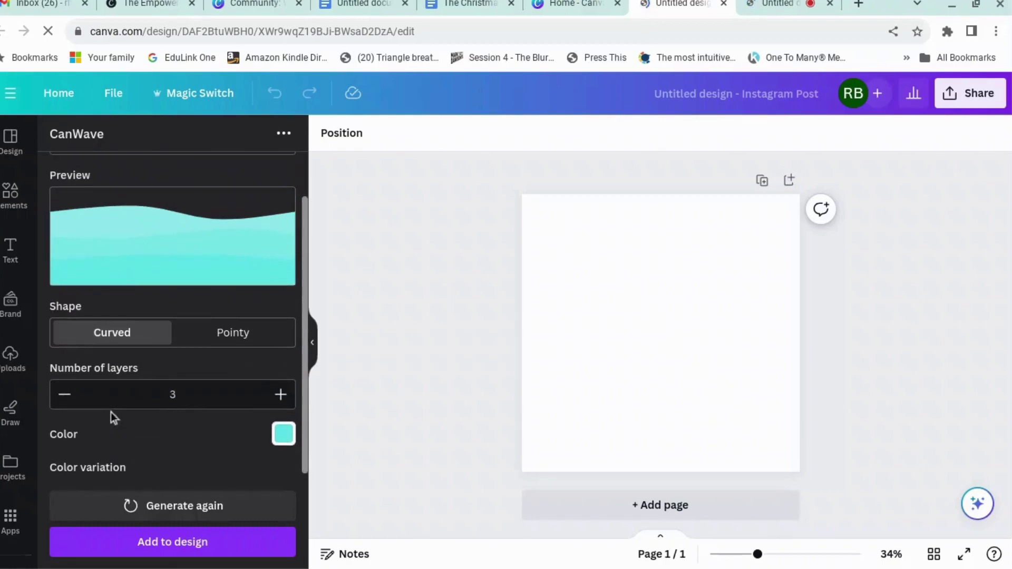
pyautogui.scroll(-3, 119, 435)
pyautogui.moveTo(120, 417); pyautogui.dragTo(163, 415)
pyautogui.scroll(3, 164, 414)
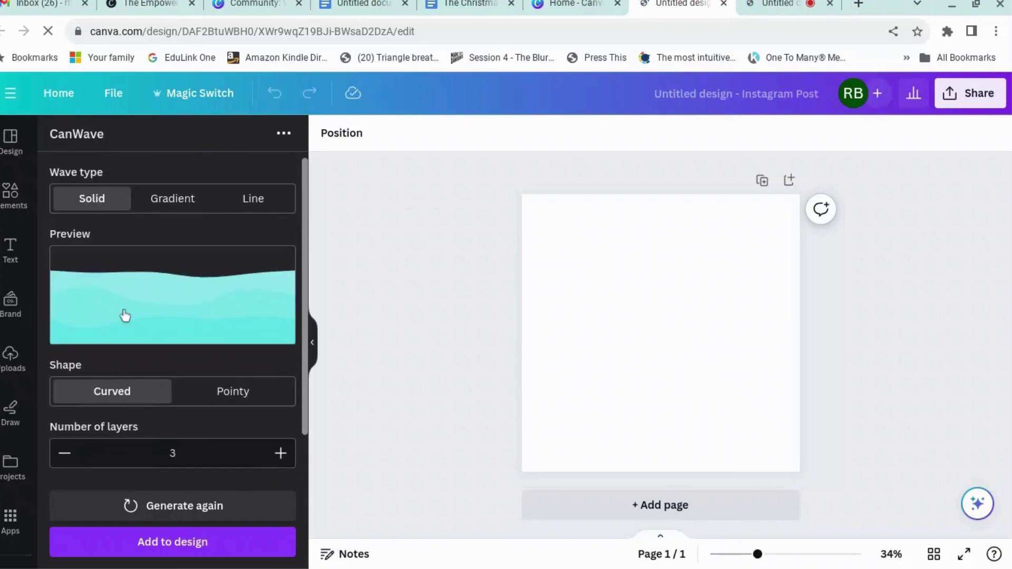
pyautogui.scroll(-3, 237, 322)
pyautogui.scroll(-1, 175, 433)
pyautogui.moveTo(160, 447); pyautogui.dragTo(106, 448)
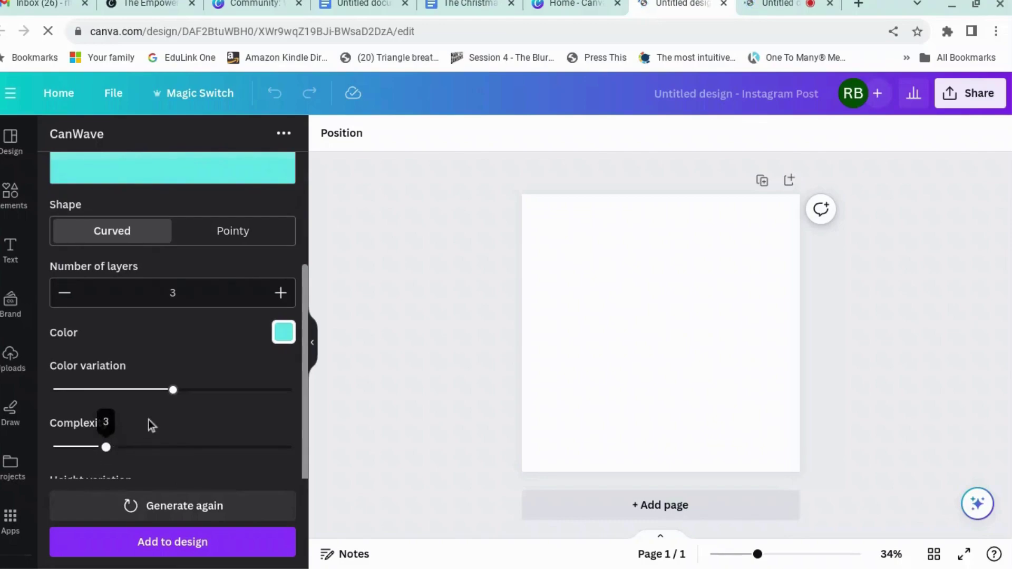
pyautogui.scroll(3, 149, 420)
pyautogui.scroll(-3, 147, 411)
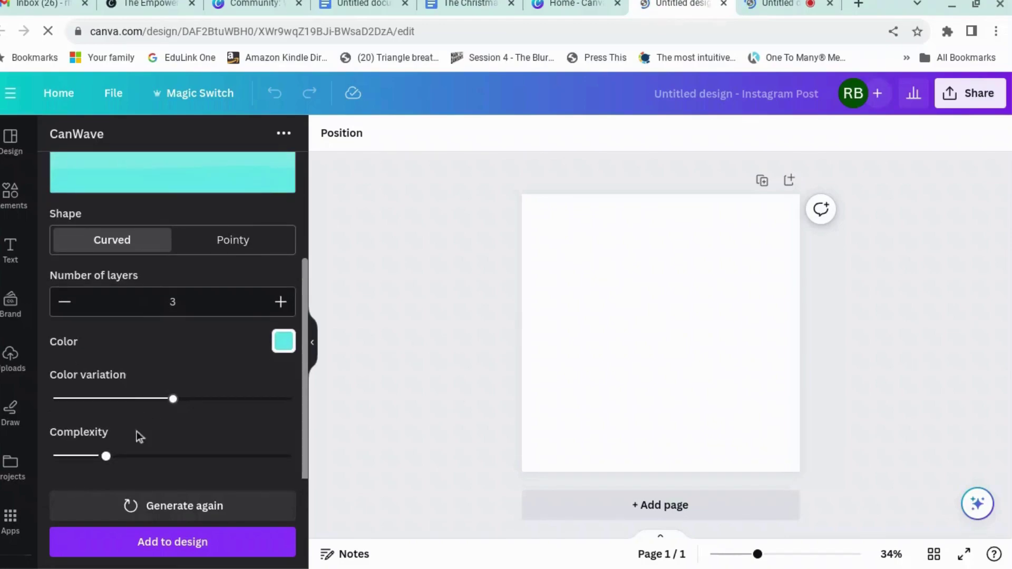
pyautogui.moveTo(117, 460)
pyautogui.moveTo(121, 458); pyautogui.dragTo(132, 457)
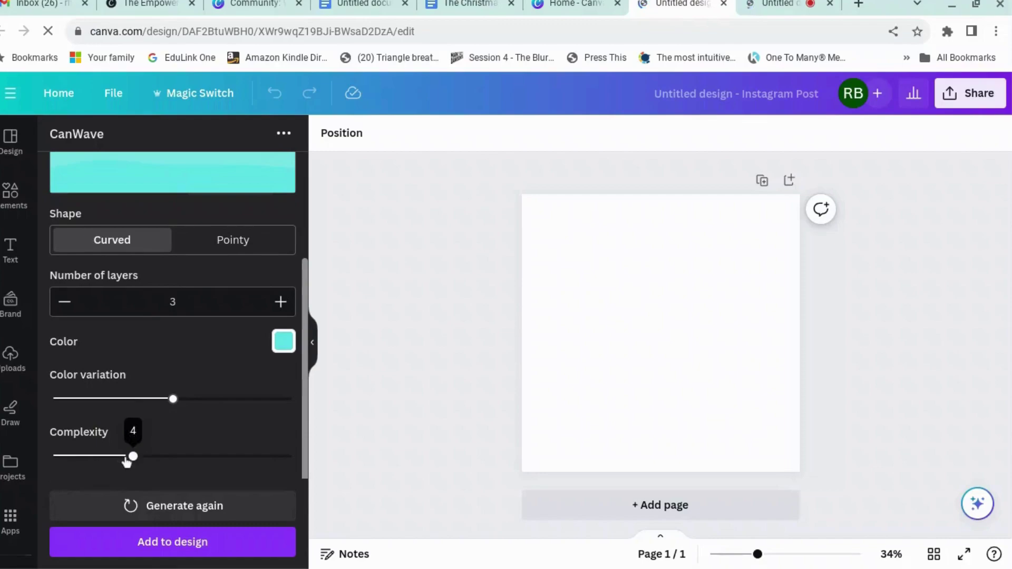
pyautogui.scroll(3, 130, 453)
pyautogui.scroll(-4, 128, 447)
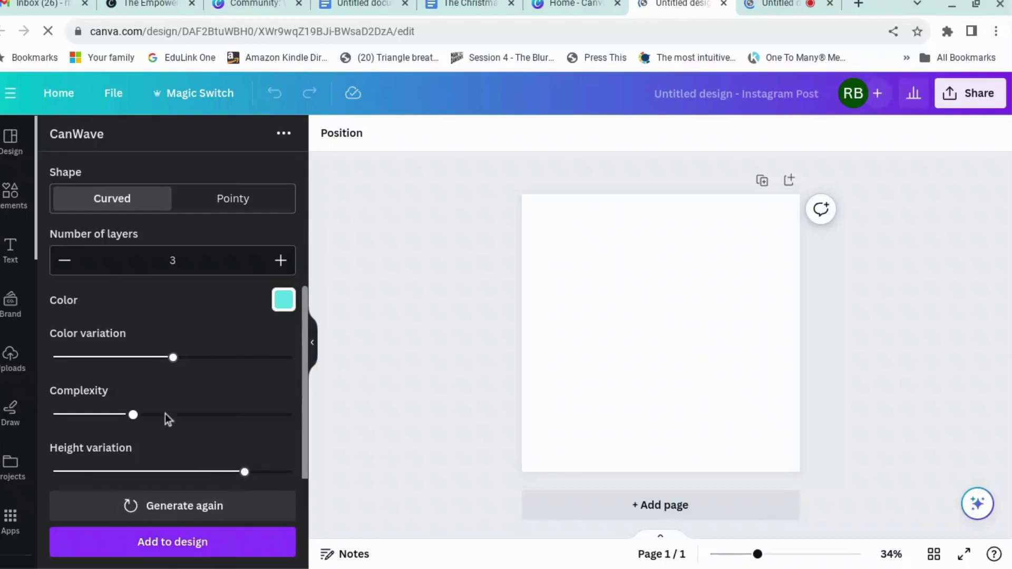
pyautogui.scroll(4, 163, 402)
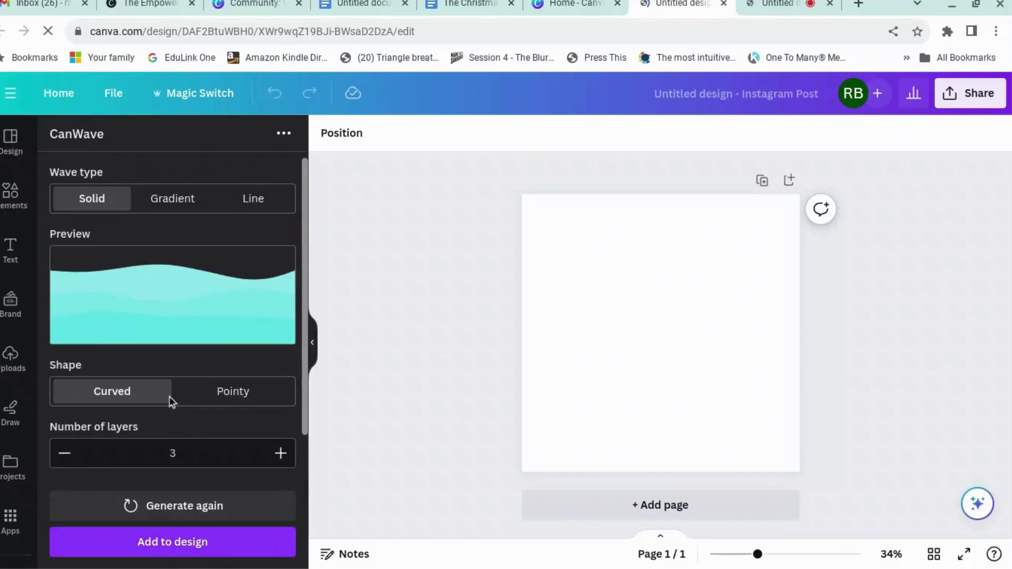
# Add the three-layer turquoise wave to the post and try repositioning it.
pyautogui.click(193, 545)
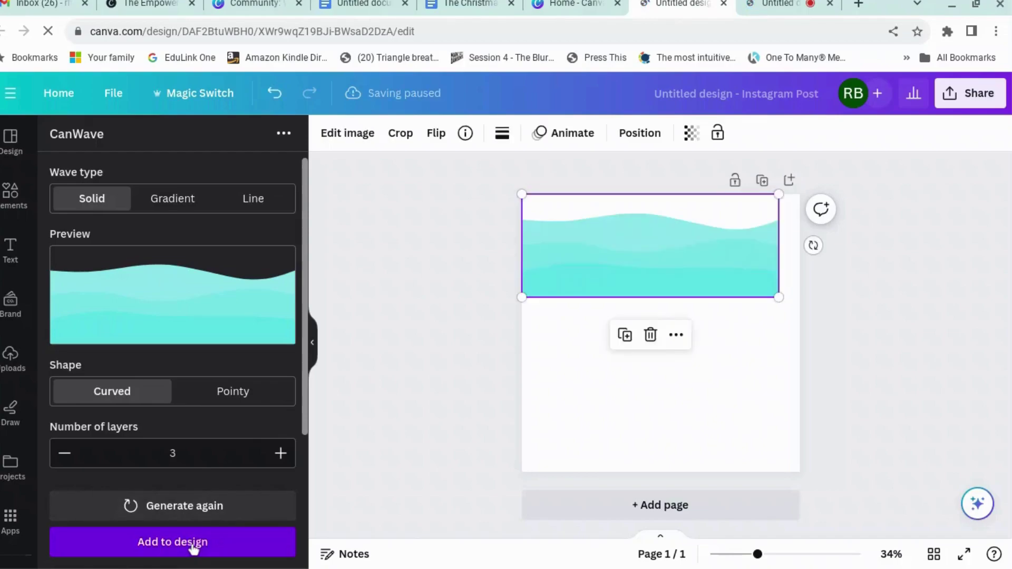
pyautogui.moveTo(631, 268); pyautogui.dragTo(637, 310)
pyautogui.moveTo(691, 284); pyautogui.dragTo(668, 251)
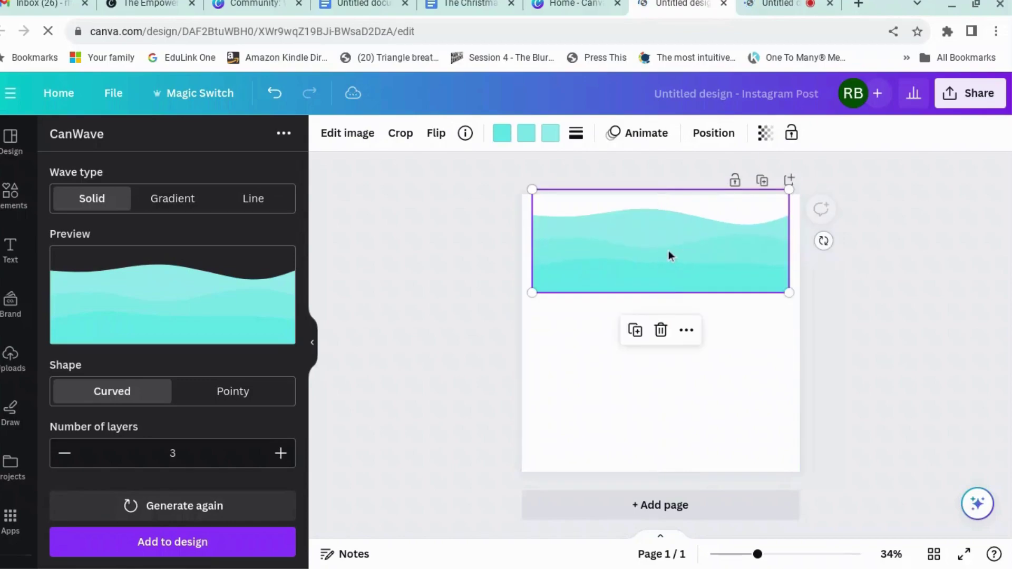
pyautogui.scroll(-1, 226, 400)
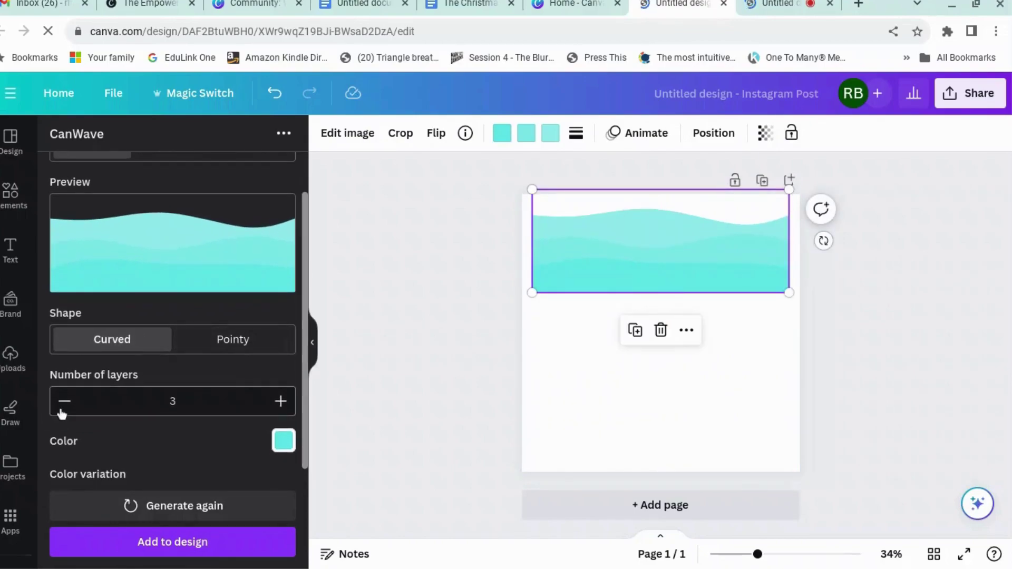
# Replace it with a single-layer wave enlarged to full page width, then regenerate shapes.
pyautogui.click(63, 408)
pyautogui.click(66, 407)
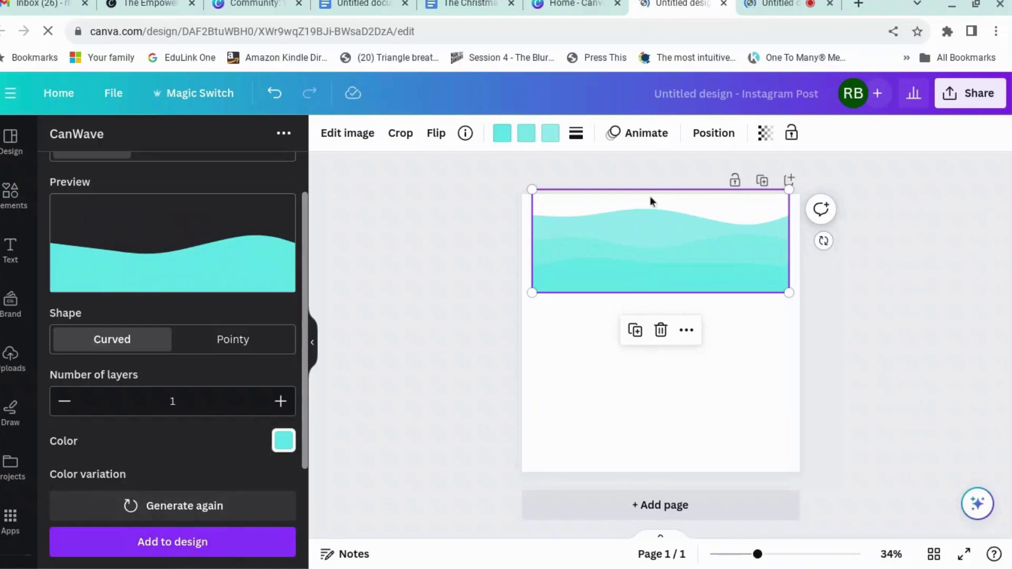
pyautogui.click(660, 330)
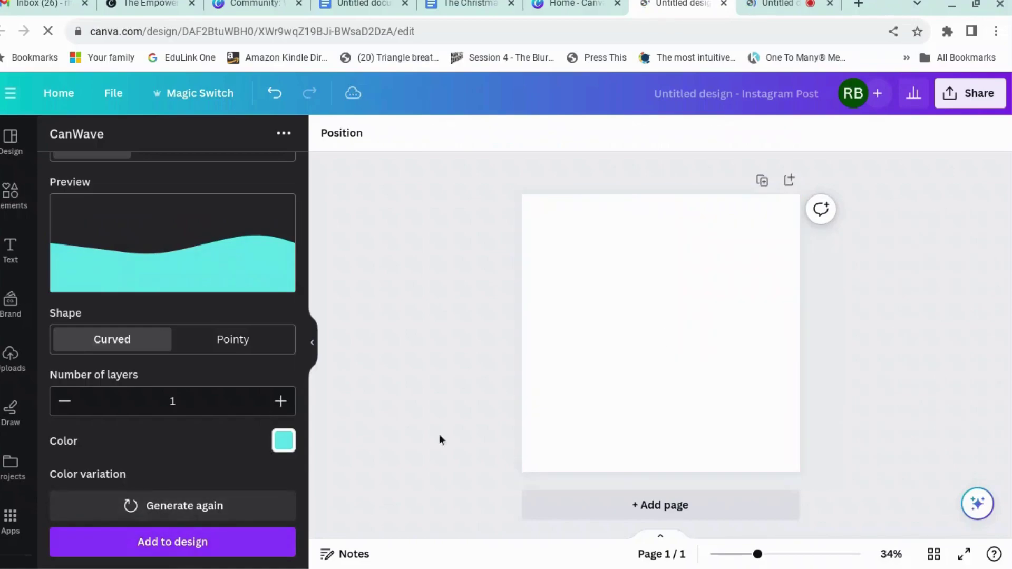
pyautogui.click(215, 548)
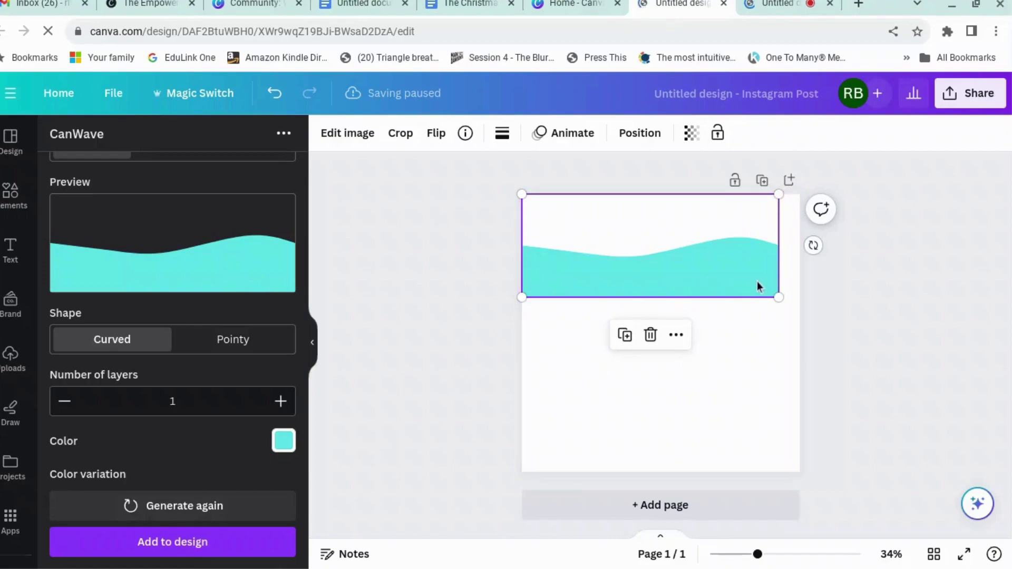
pyautogui.moveTo(778, 298); pyautogui.dragTo(745, 373)
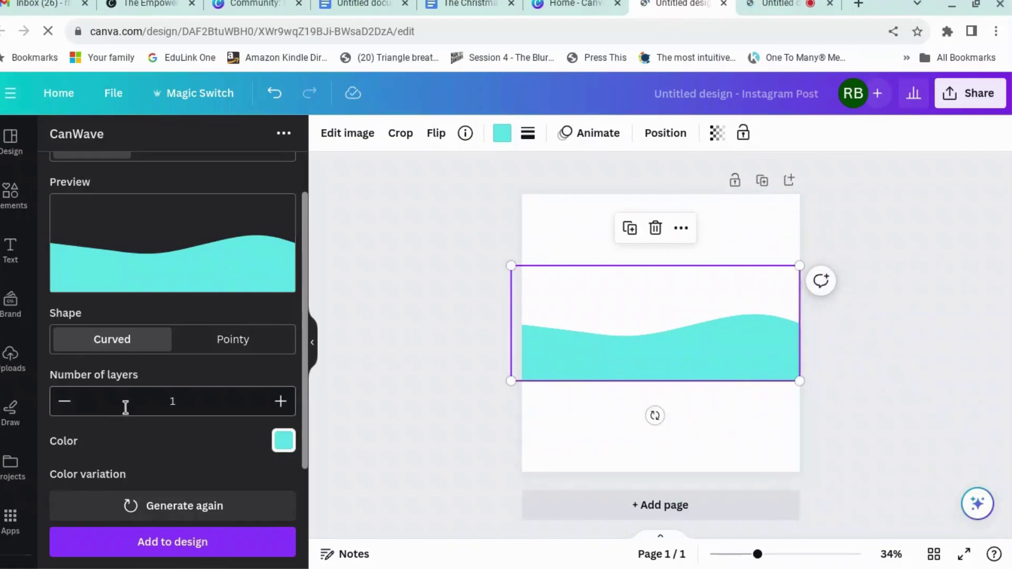
pyautogui.click(128, 505)
pyautogui.click(128, 505)
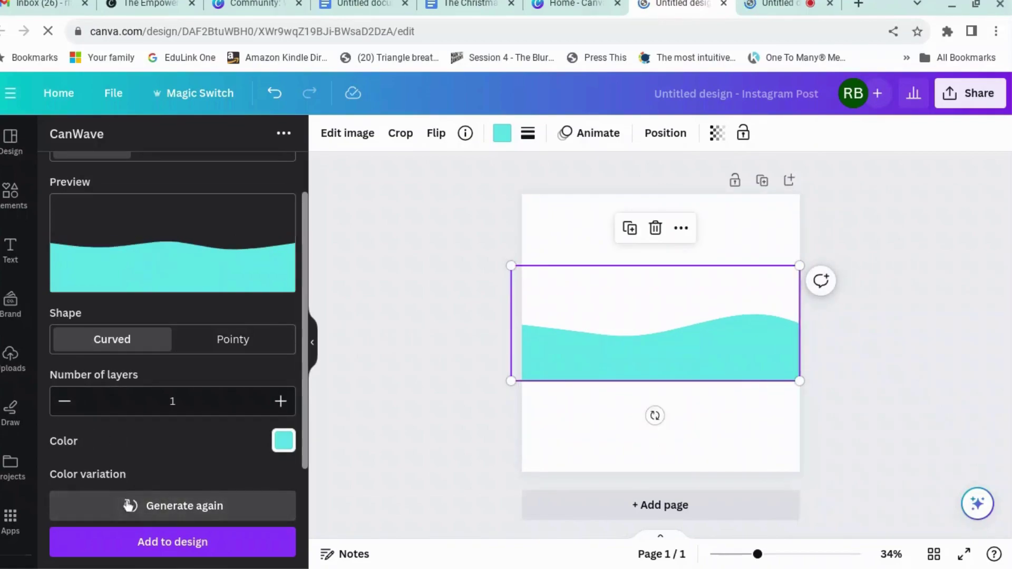
# Generate several random wave curves and add a new one to the post.
pyautogui.click(128, 505)
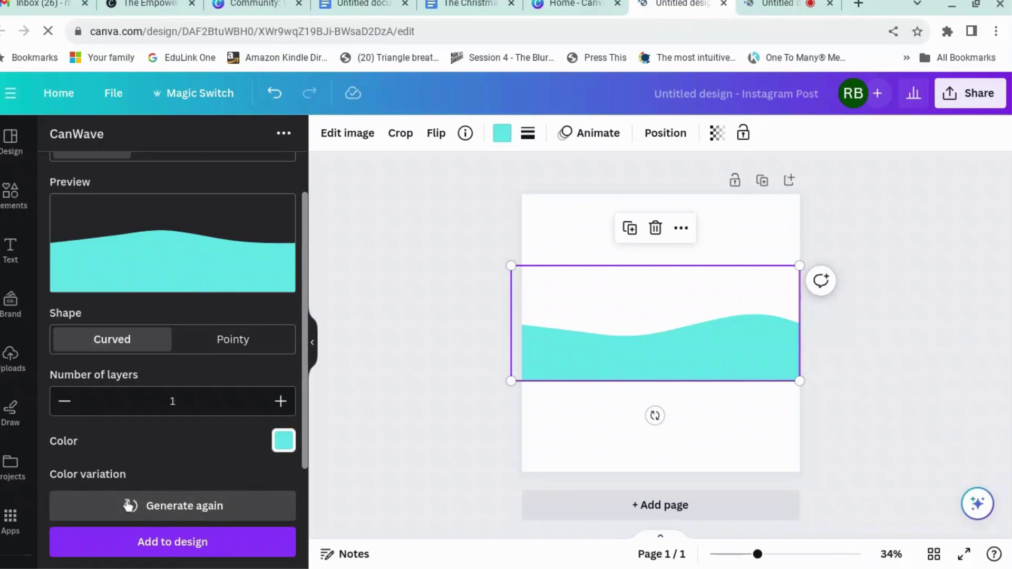
pyautogui.click(128, 505)
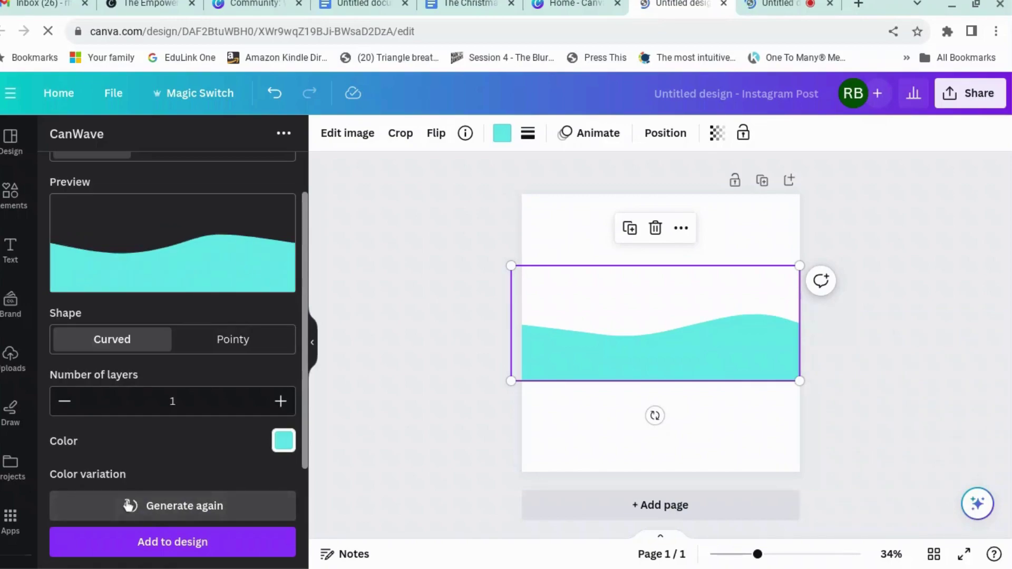
pyautogui.click(128, 505)
pyautogui.click(128, 505)
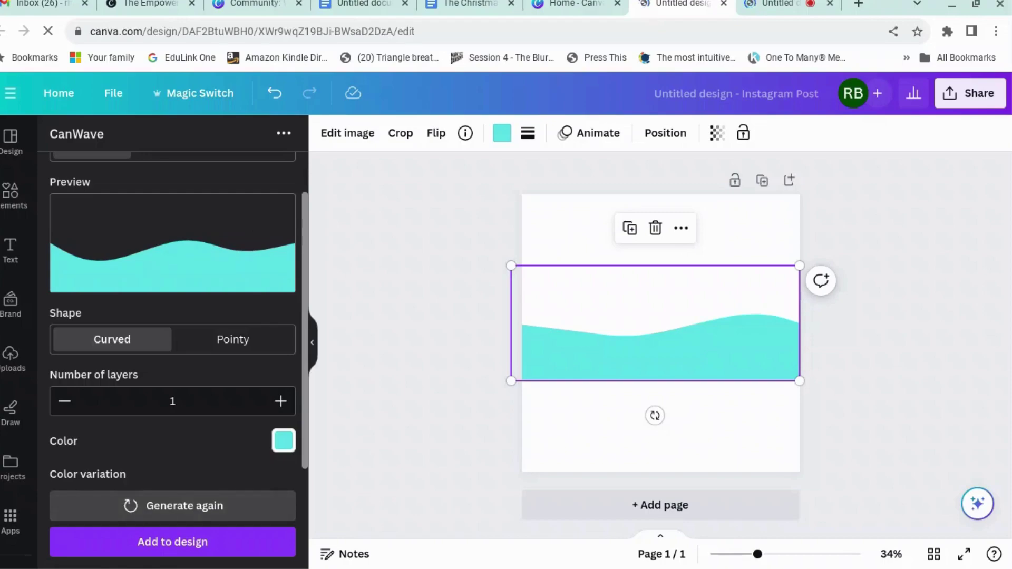
pyautogui.click(143, 545)
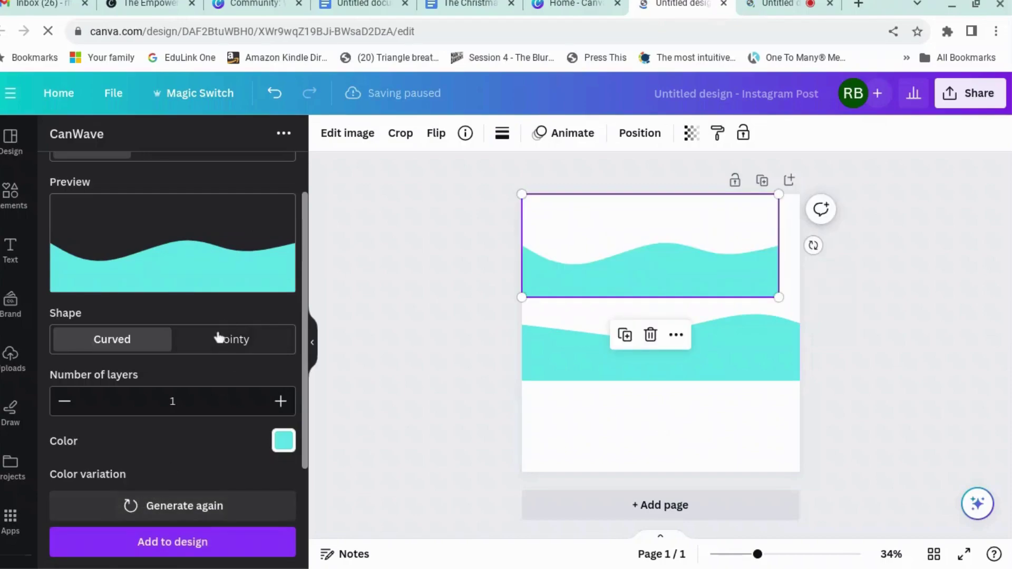
# With Height variation 0.9 and Complexity 5, add a deep two-hump wave along the bottom.
pyautogui.click(175, 515)
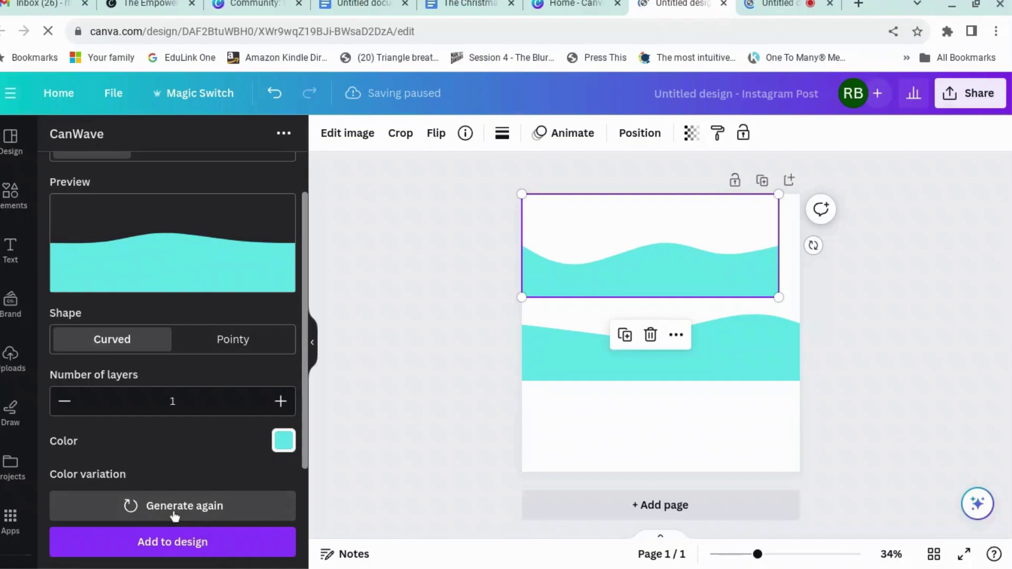
pyautogui.click(174, 515)
pyautogui.scroll(-3, 172, 467)
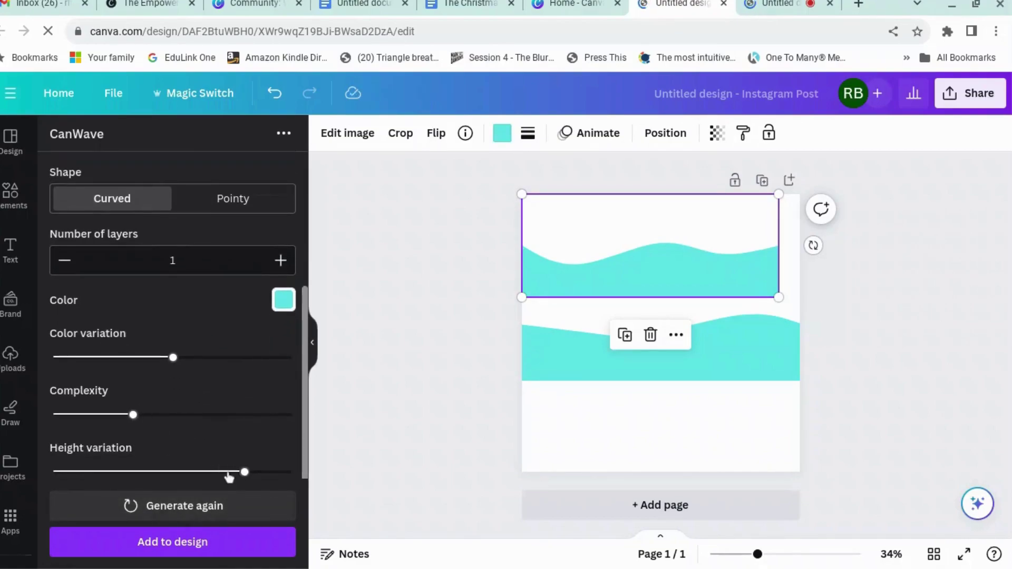
pyautogui.moveTo(244, 472); pyautogui.dragTo(267, 472)
pyautogui.scroll(5, 206, 418)
pyautogui.scroll(-2, 206, 418)
pyautogui.moveTo(133, 465); pyautogui.dragTo(162, 467)
pyautogui.scroll(2, 163, 449)
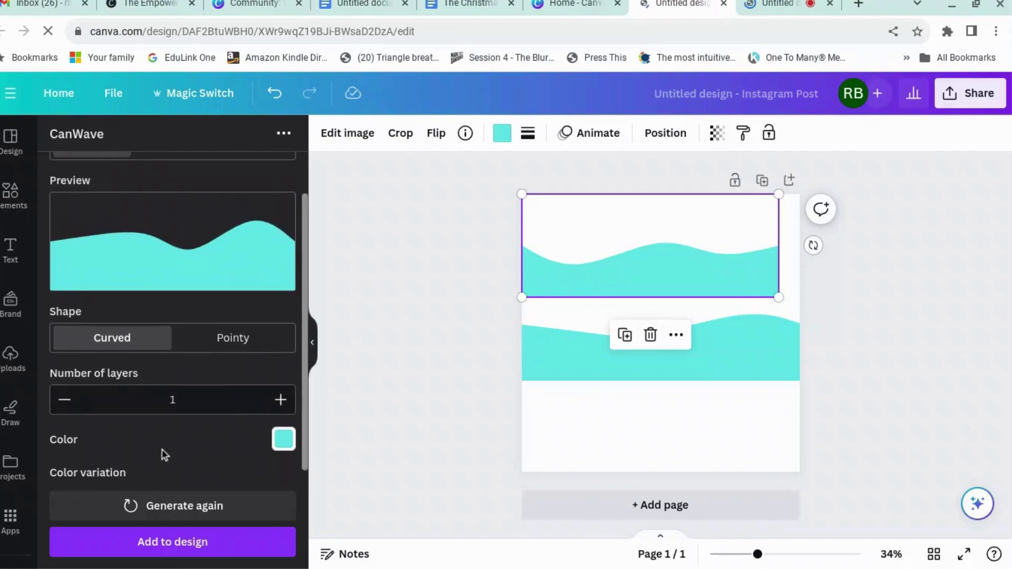
pyautogui.click(187, 510)
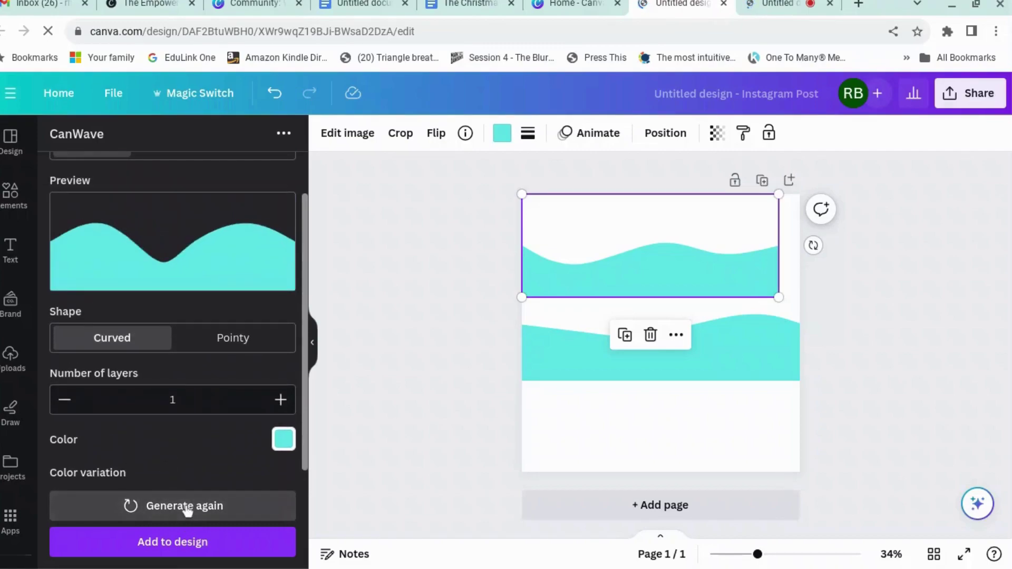
pyautogui.click(200, 552)
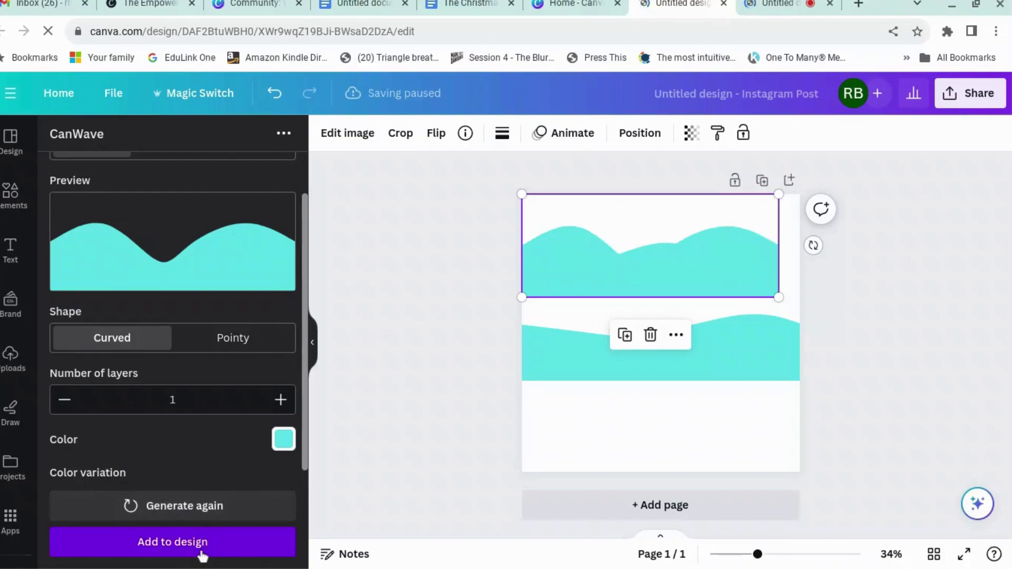
pyautogui.moveTo(648, 268); pyautogui.dragTo(643, 437)
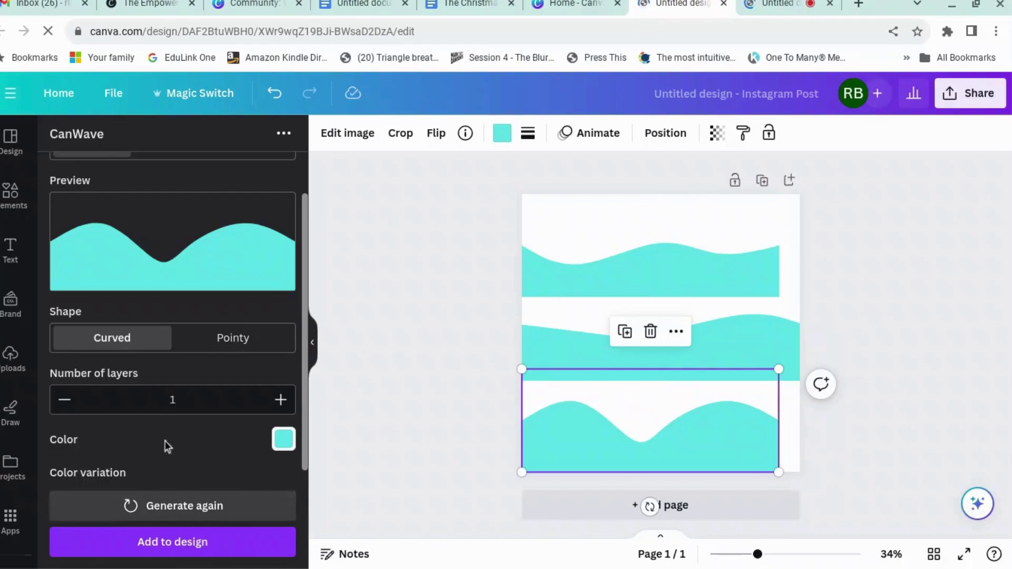
# Add a flatter generated wave and move it down over the top wave band.
pyautogui.click(141, 507)
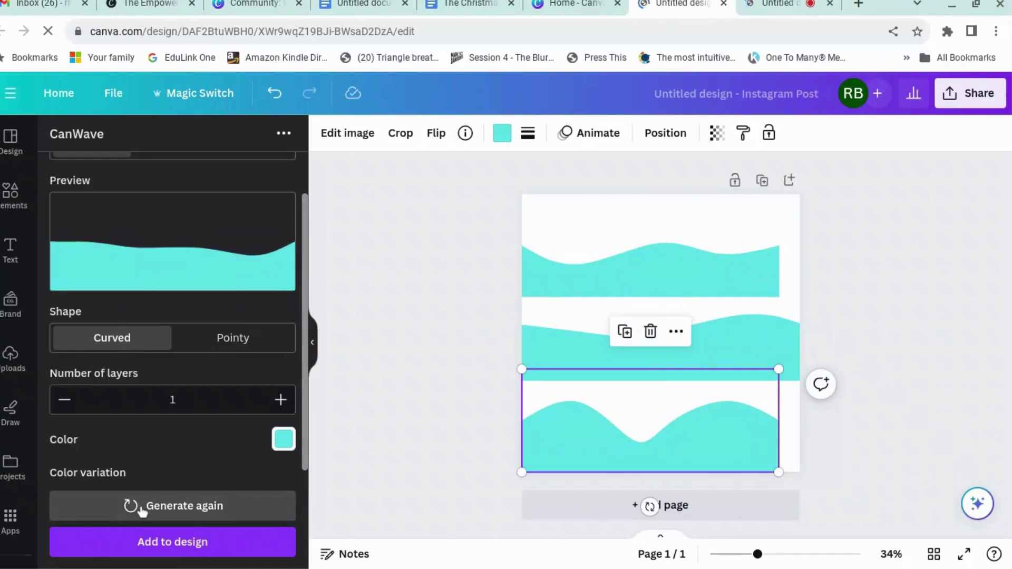
pyautogui.click(149, 543)
pyautogui.moveTo(663, 260); pyautogui.dragTo(666, 315)
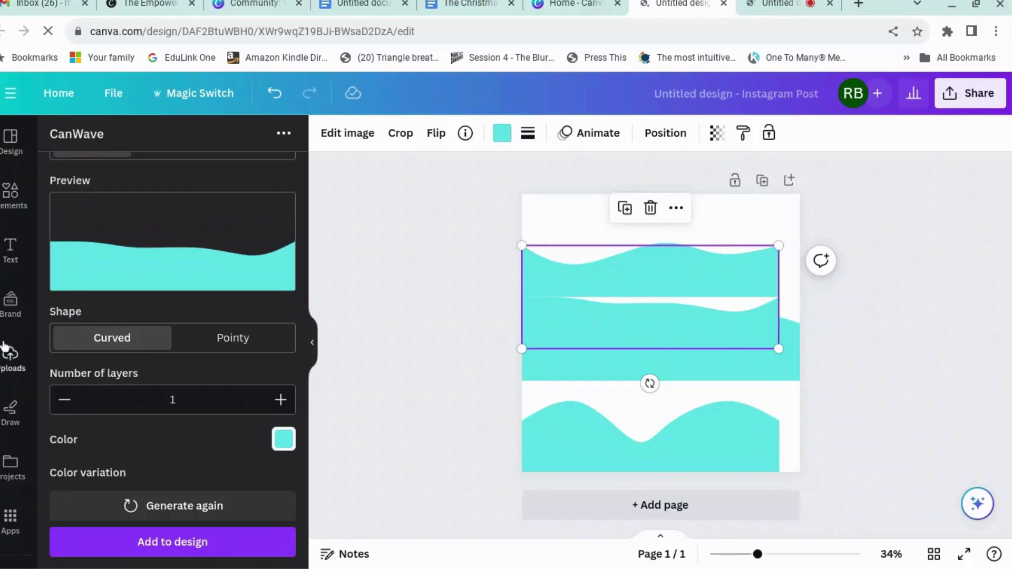
# Search the apps for 'shades', open the Shade colour app and shift its base colour to blue.
pyautogui.click(10, 520)
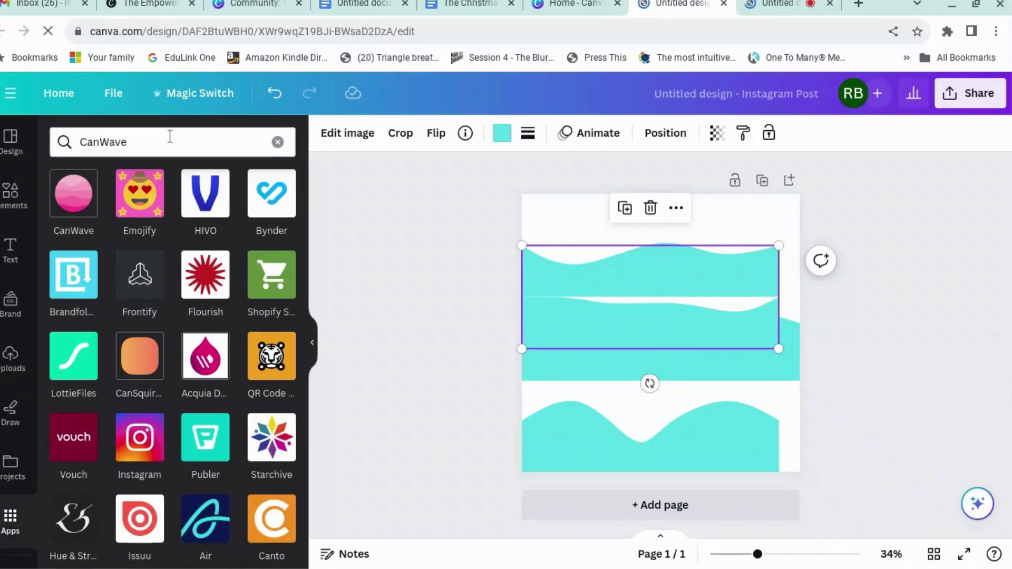
pyautogui.click(169, 138)
pyautogui.write('shades')
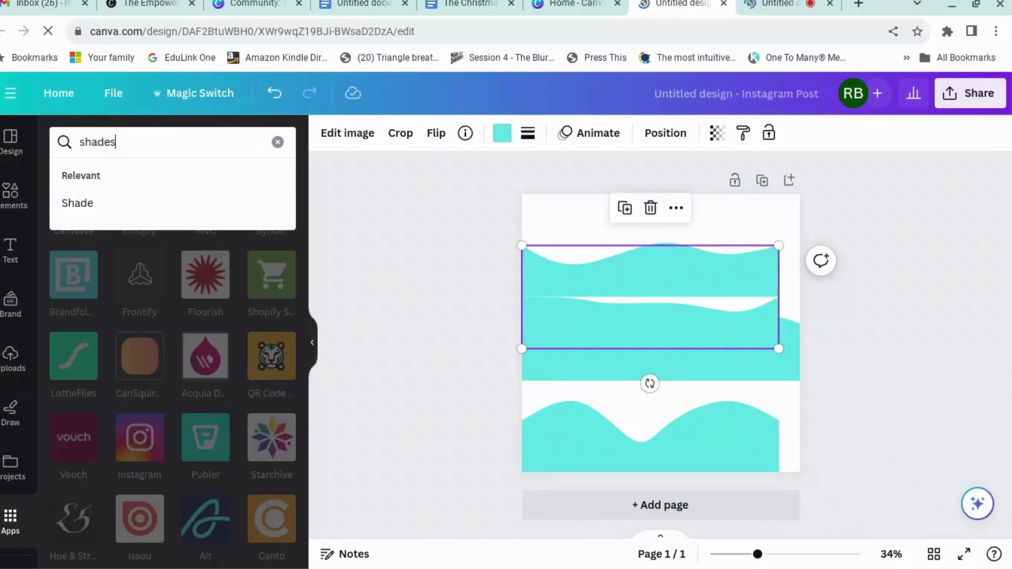
pyautogui.click(113, 205)
pyautogui.moveTo(208, 273); pyautogui.dragTo(195, 276)
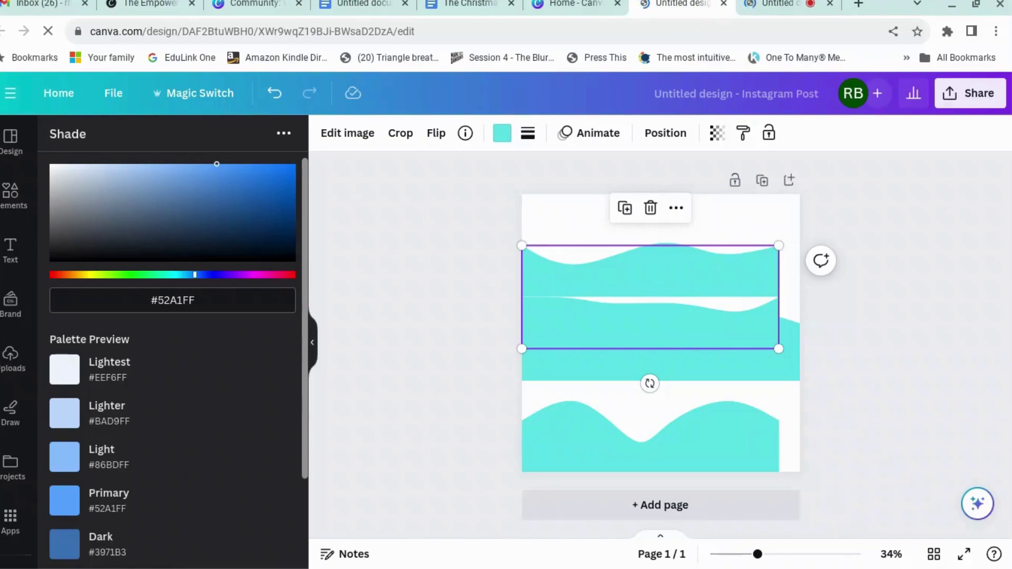
# Add a blank page 2 and place the uploaded Snowed In Kindle image, enlarged to fill most of it.
pyautogui.click(585, 506)
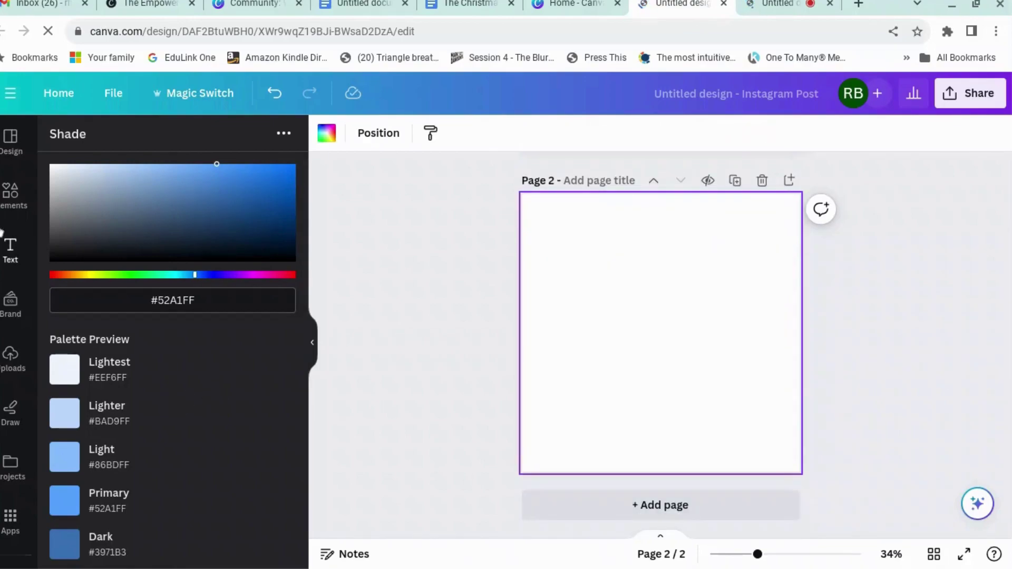
pyautogui.click(9, 209)
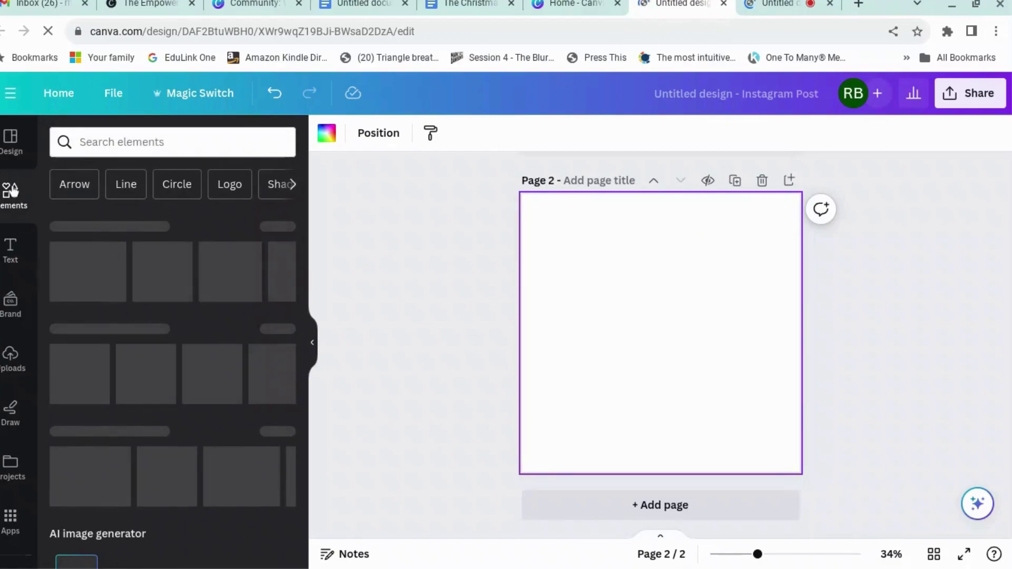
pyautogui.click(10, 358)
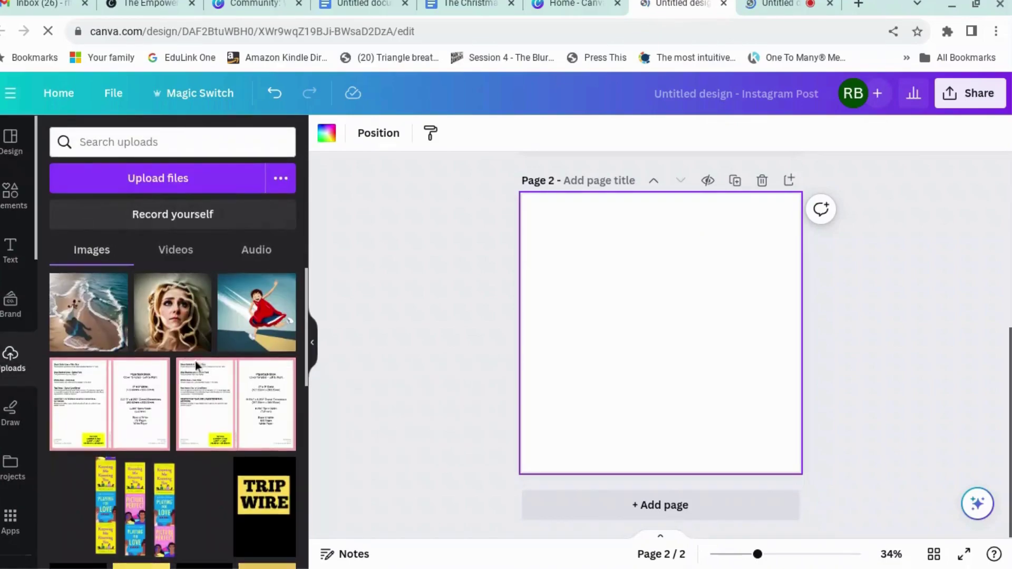
pyautogui.scroll(-10, 195, 361)
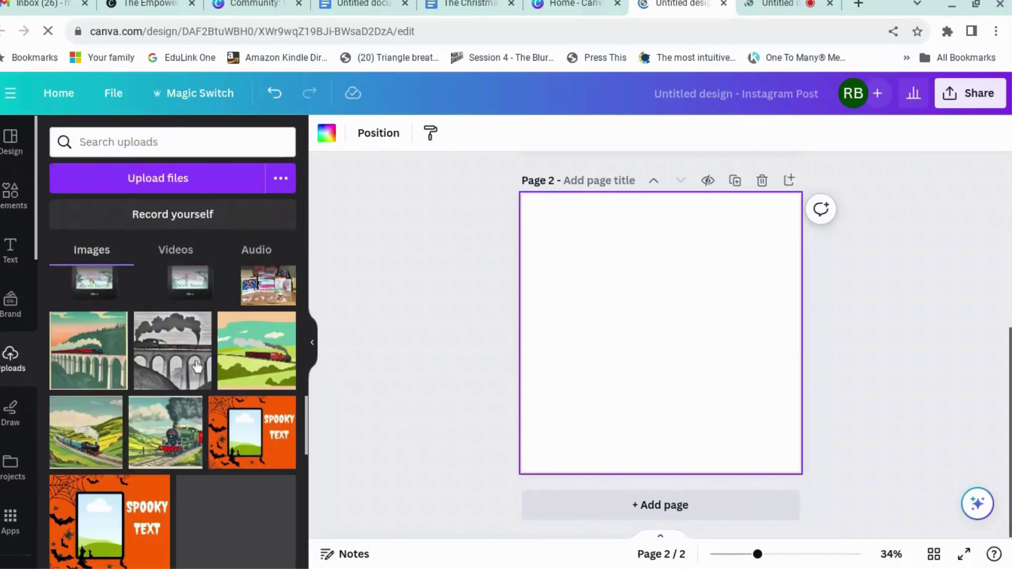
pyautogui.scroll(2, 197, 365)
pyautogui.click(190, 340)
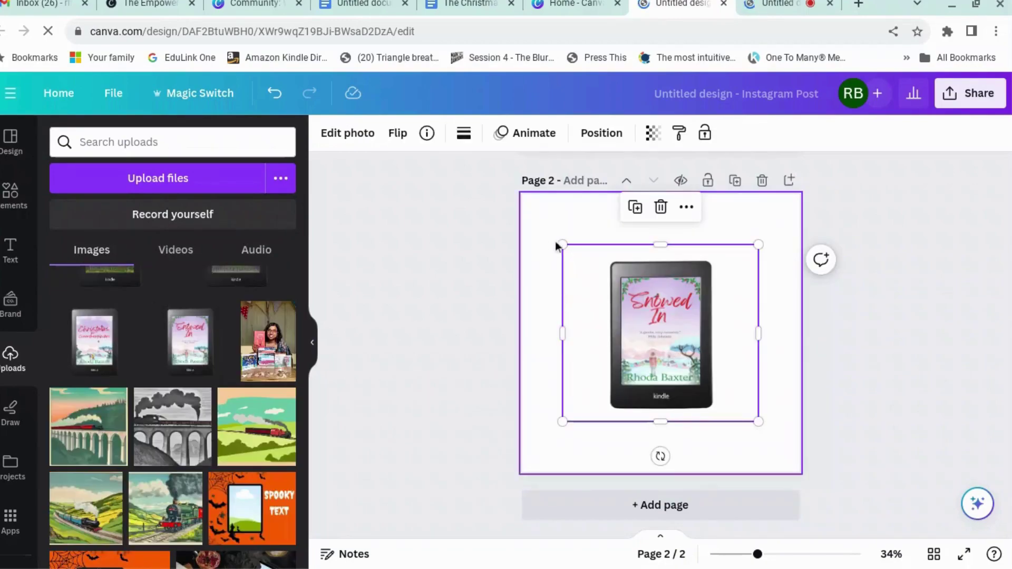
pyautogui.moveTo(563, 245); pyautogui.dragTo(521, 207)
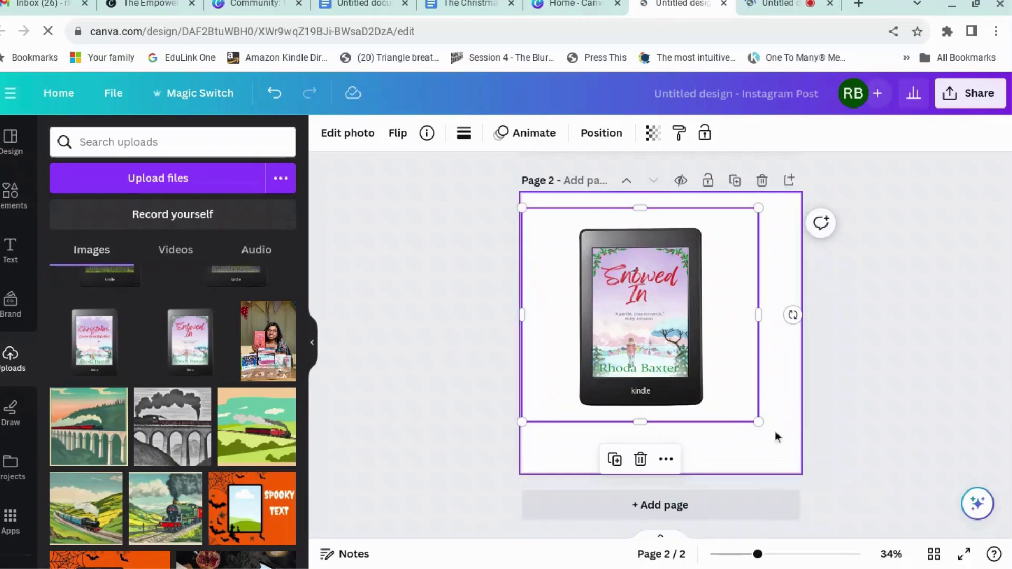
pyautogui.moveTo(758, 422); pyautogui.dragTo(792, 452)
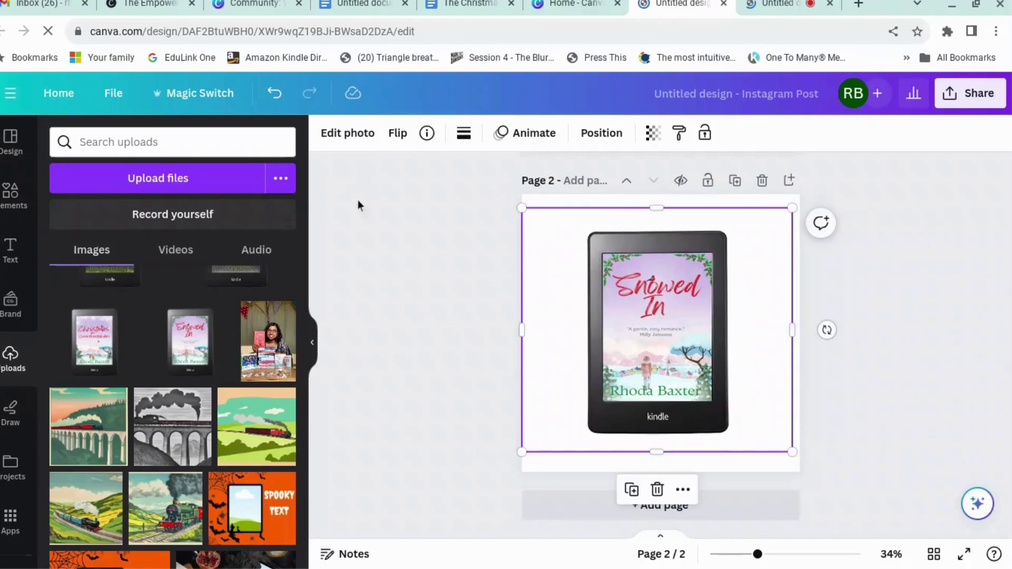
pyautogui.click(371, 353)
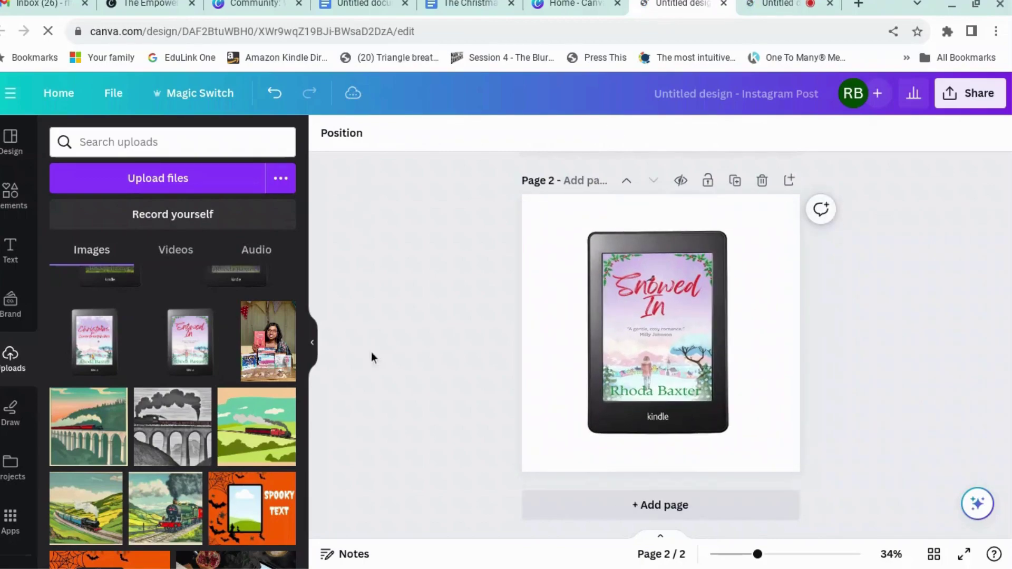
# Set page 2's background to the green photo colour after briefly trying lavender.
pyautogui.click(546, 461)
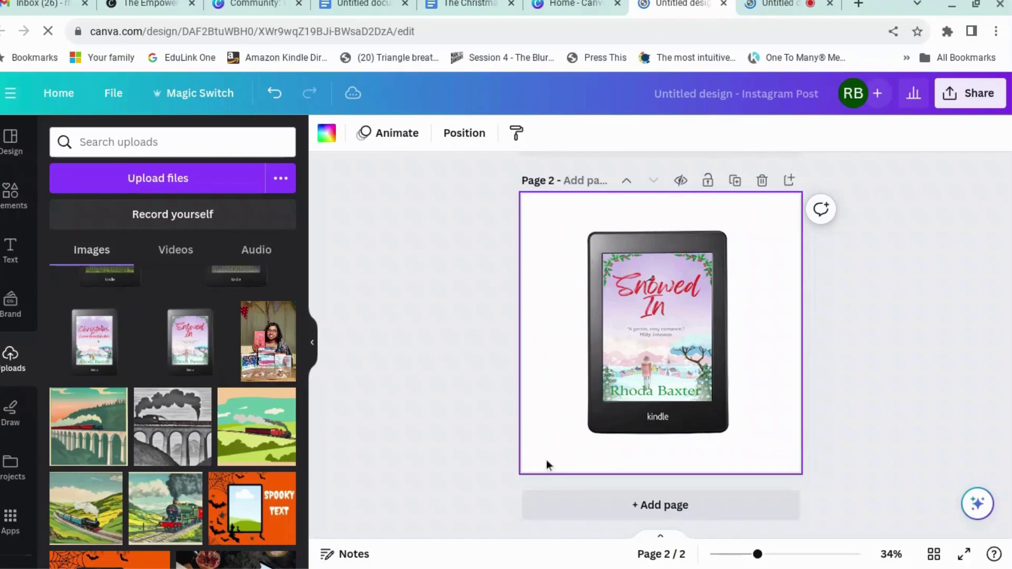
pyautogui.click(327, 135)
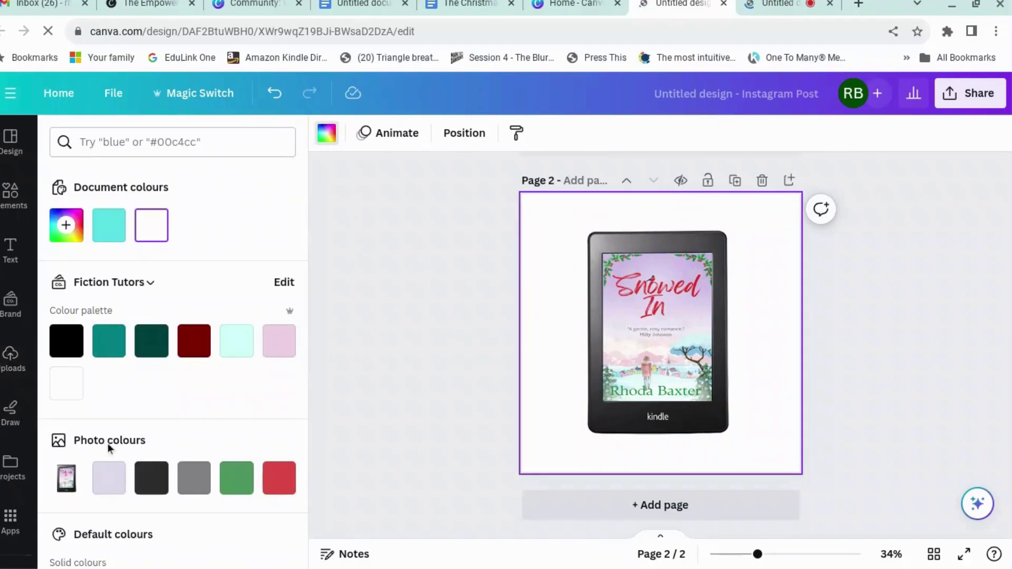
pyautogui.scroll(-1, 116, 443)
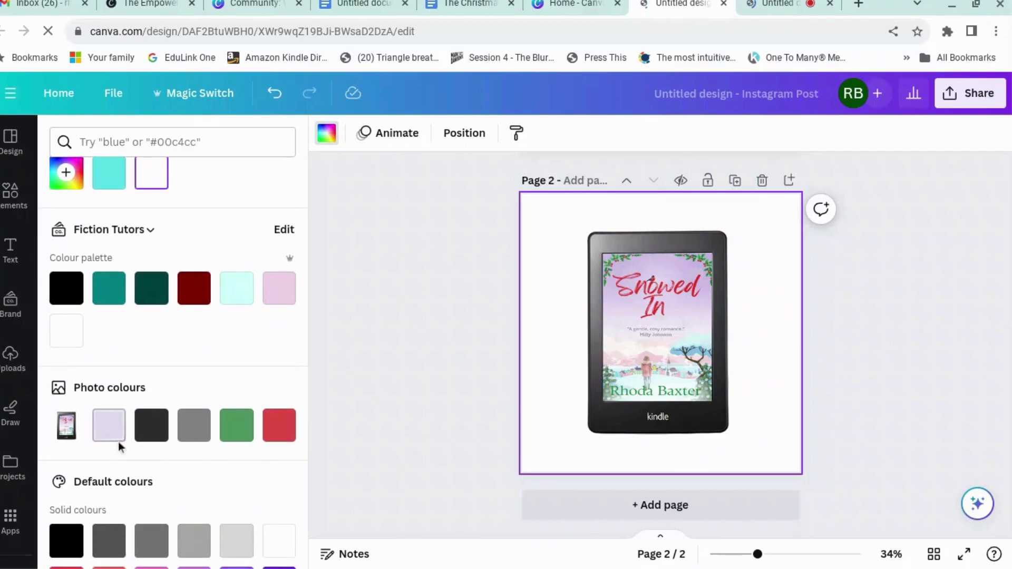
pyautogui.click(117, 433)
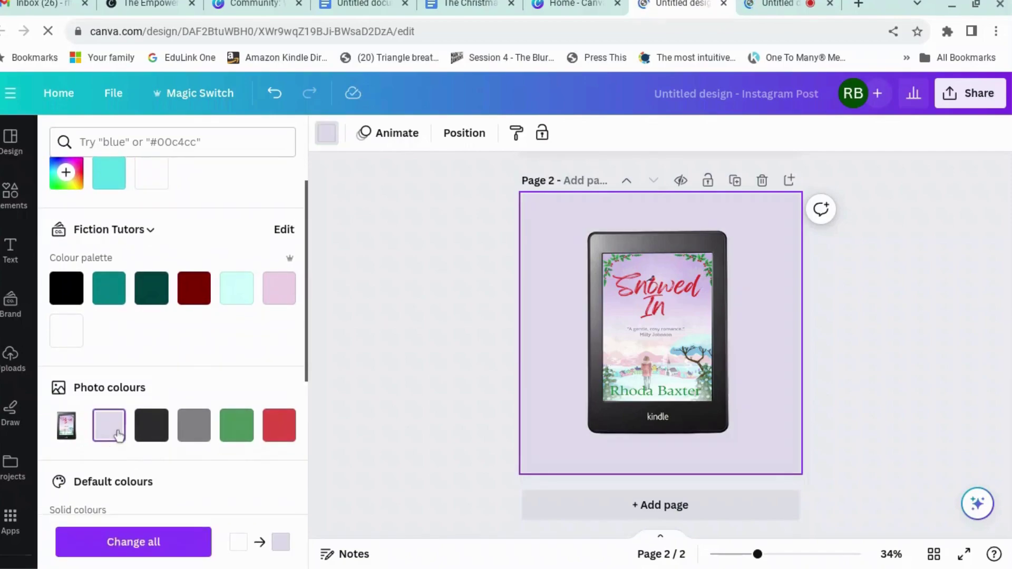
pyautogui.scroll(-1, 119, 436)
pyautogui.scroll(-2, 119, 436)
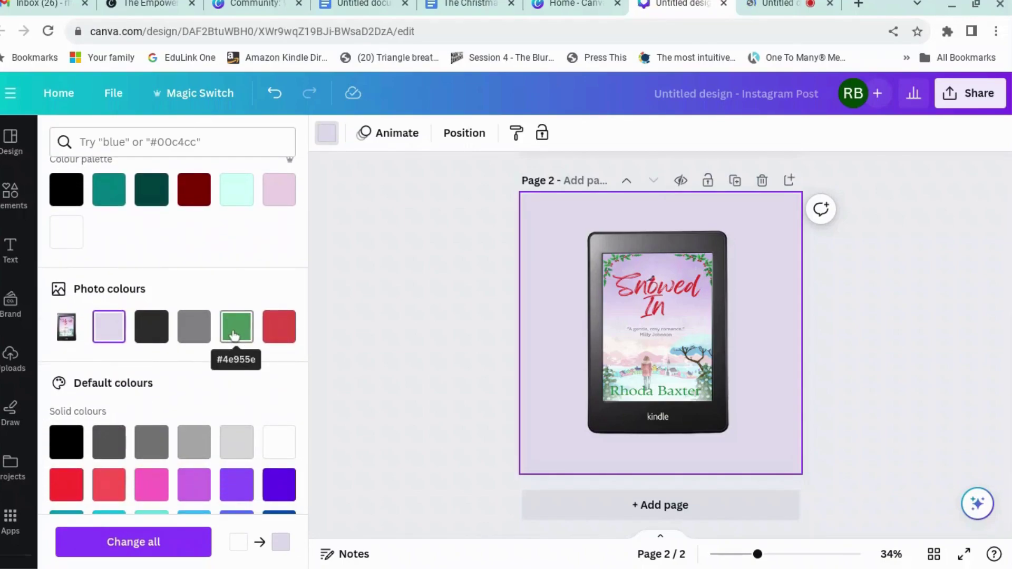
pyautogui.click(235, 335)
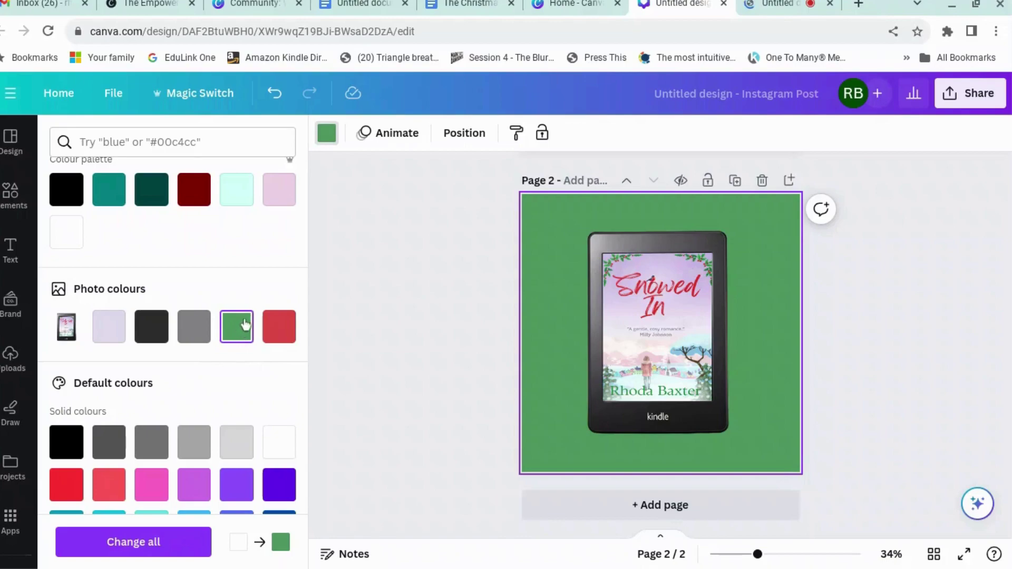
pyautogui.click(328, 135)
# Copy the green background's hex code #4E955E from the colour picker.
pyautogui.click(328, 135)
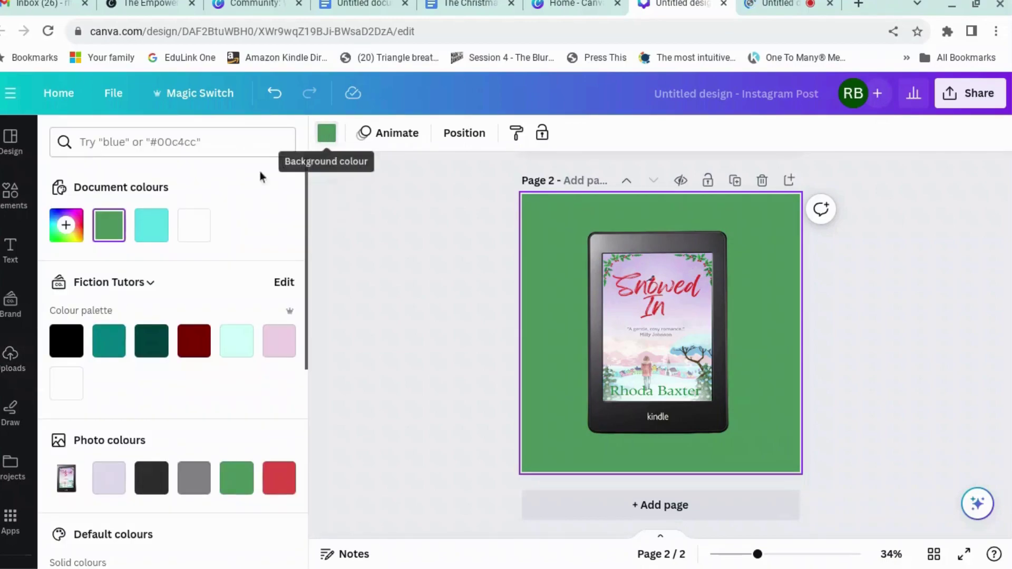
pyautogui.click(108, 225)
pyautogui.hotkey('ctrl', 'c')
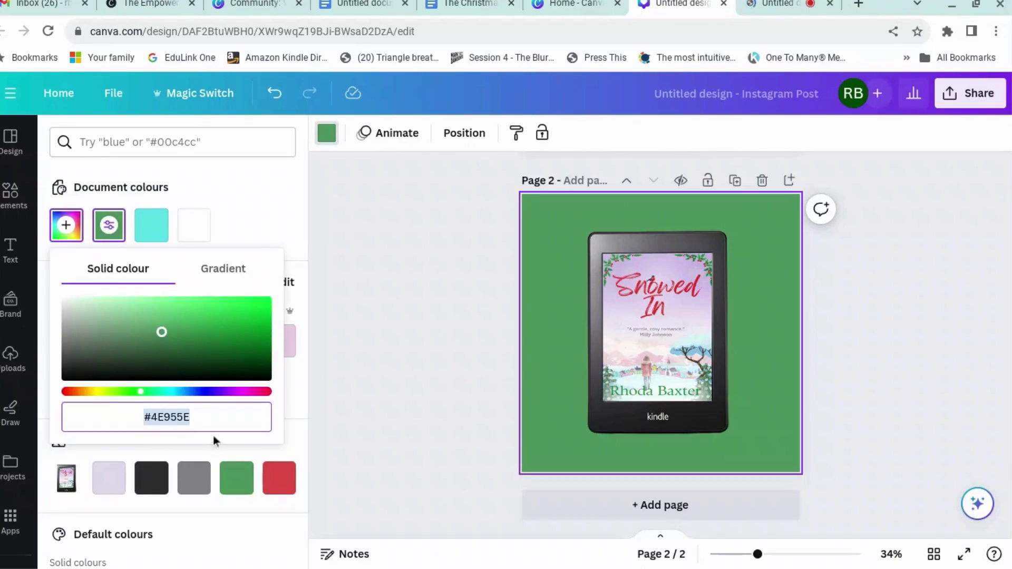
pyautogui.moveTo(199, 417); pyautogui.dragTo(150, 413)
pyautogui.rightClick(151, 413)
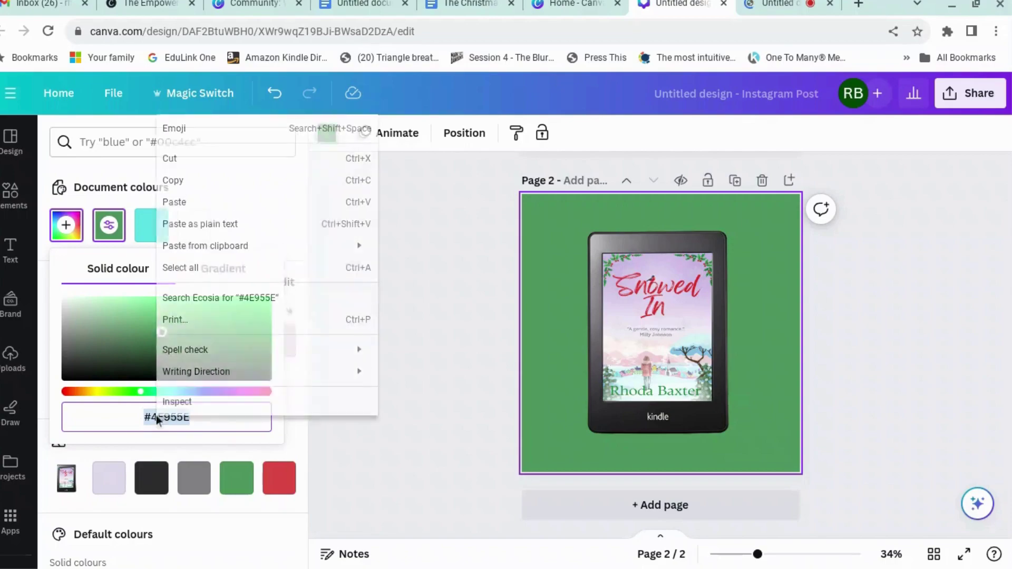
pyautogui.click(227, 182)
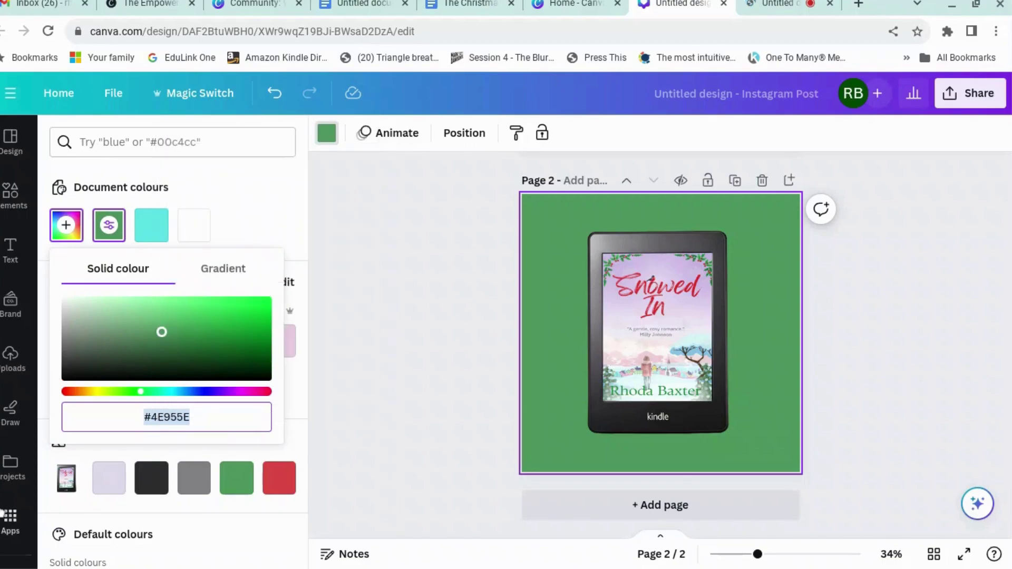
# Open the Shade app and replace its base colour #8C52FF with #4E955E.
pyautogui.click(10, 517)
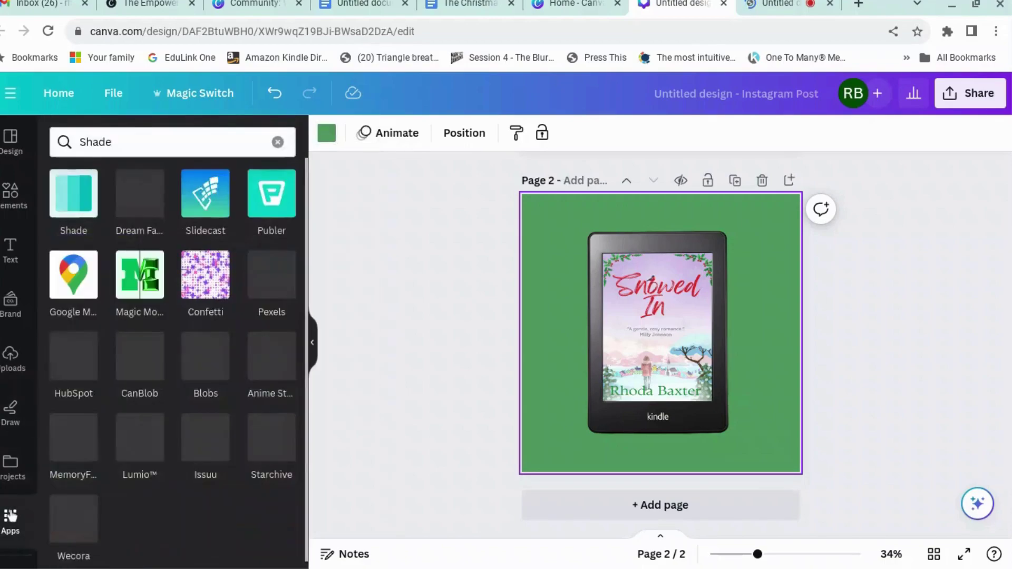
pyautogui.click(62, 197)
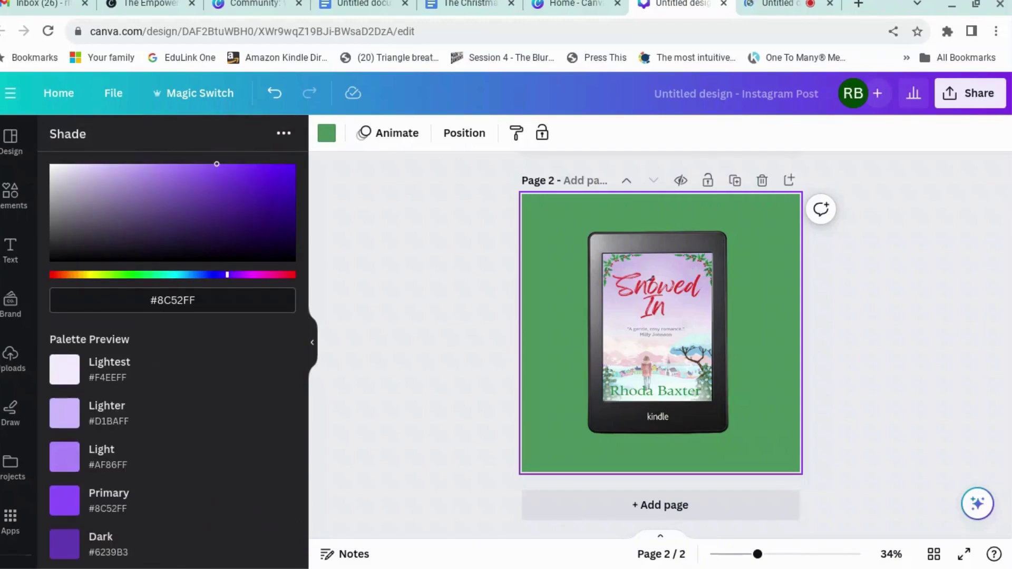
pyautogui.moveTo(255, 305); pyautogui.dragTo(128, 301)
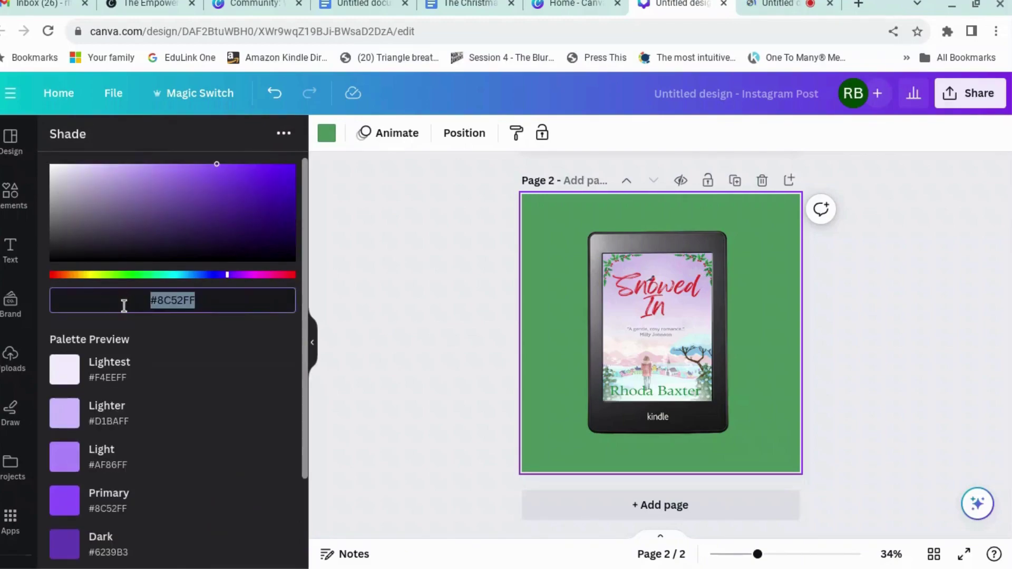
pyautogui.hotkey('ctrl', 'v')
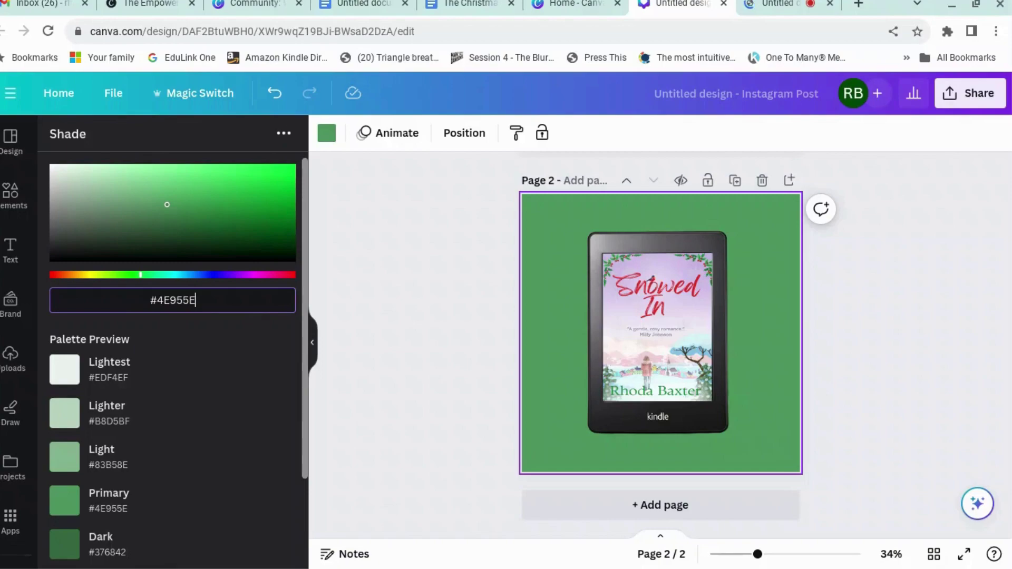
# Add the green shade palette to the design and drag it left of the Kindle.
pyautogui.scroll(-2, 169, 393)
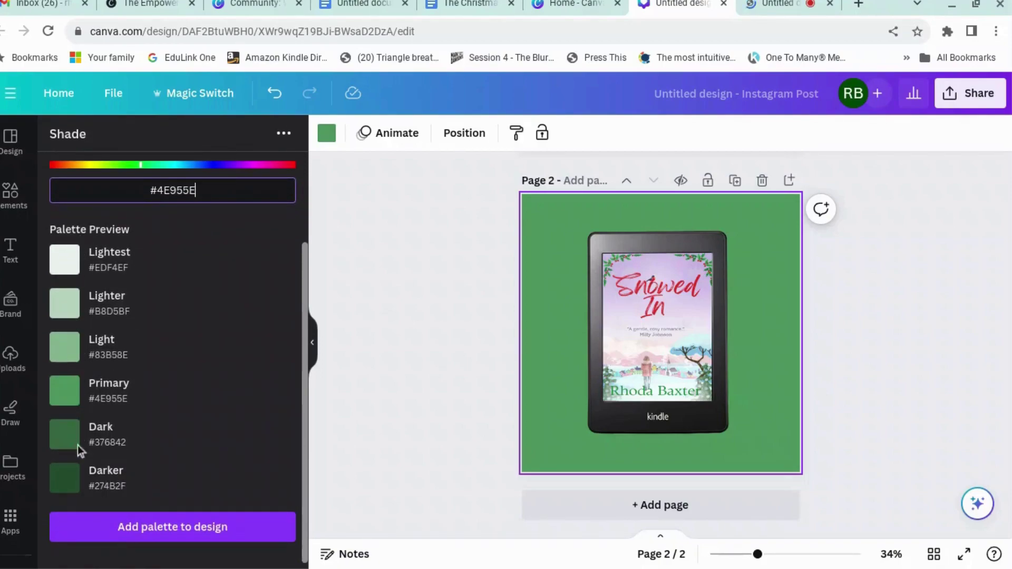
pyautogui.click(151, 532)
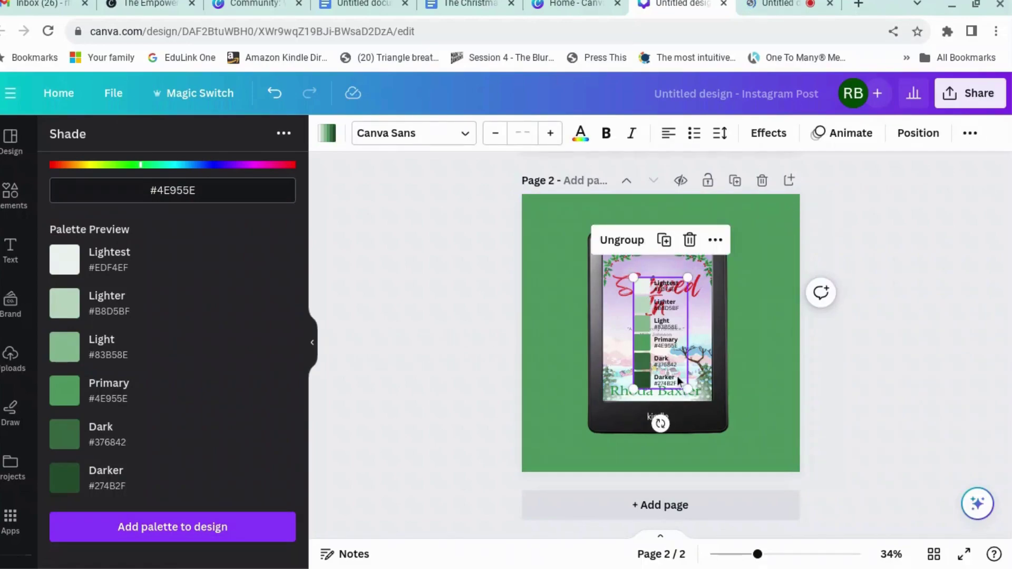
pyautogui.moveTo(673, 378); pyautogui.dragTo(580, 363)
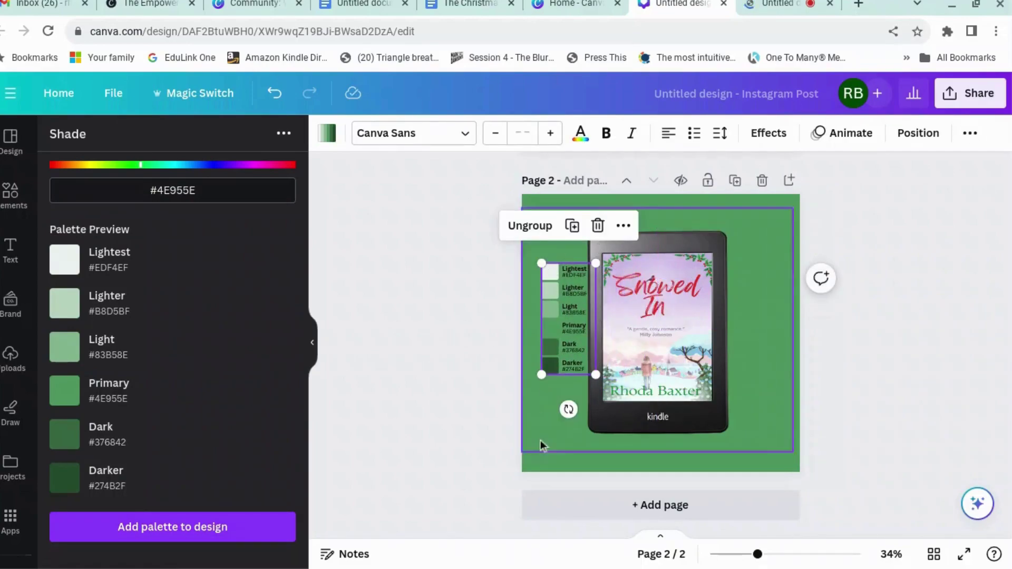
pyautogui.scroll(5, 624, 429)
pyautogui.scroll(-3, 624, 429)
# Recolour the bottom wave dark green (#274B2F) from the document colours.
pyautogui.scroll(1, 624, 429)
pyautogui.moveTo(592, 437); pyautogui.dragTo(623, 266)
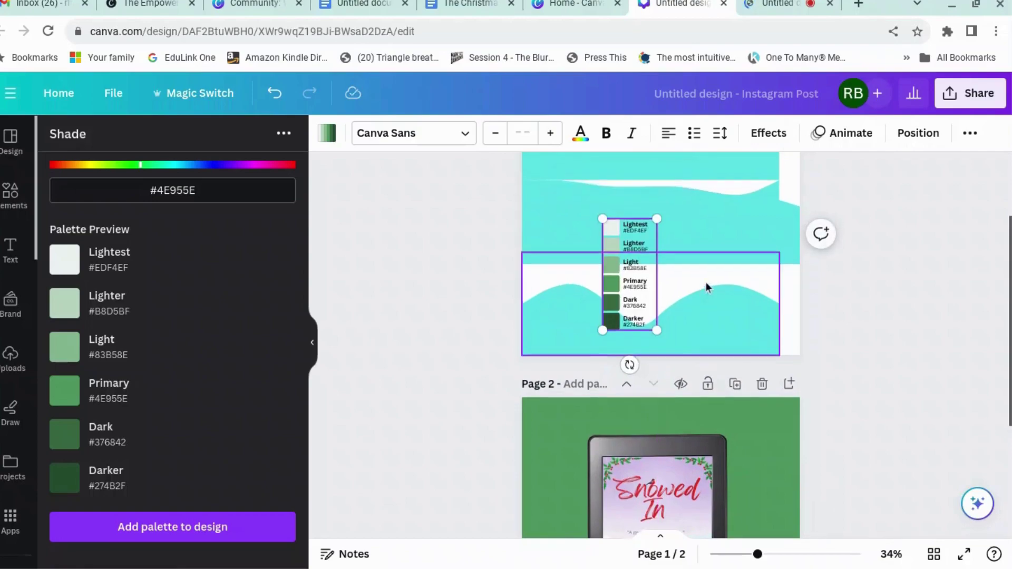
pyautogui.scroll(2, 707, 286)
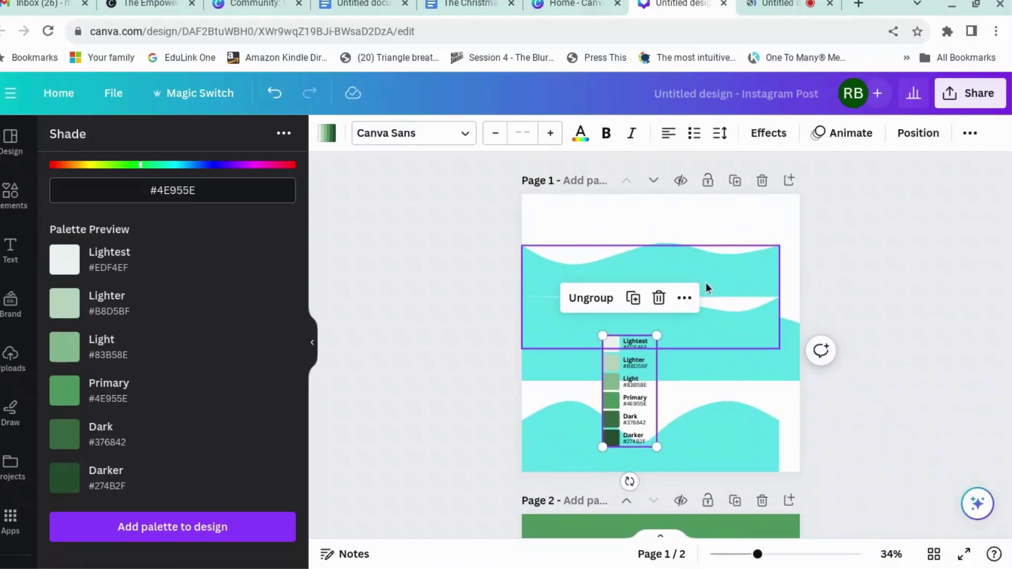
pyautogui.click(748, 444)
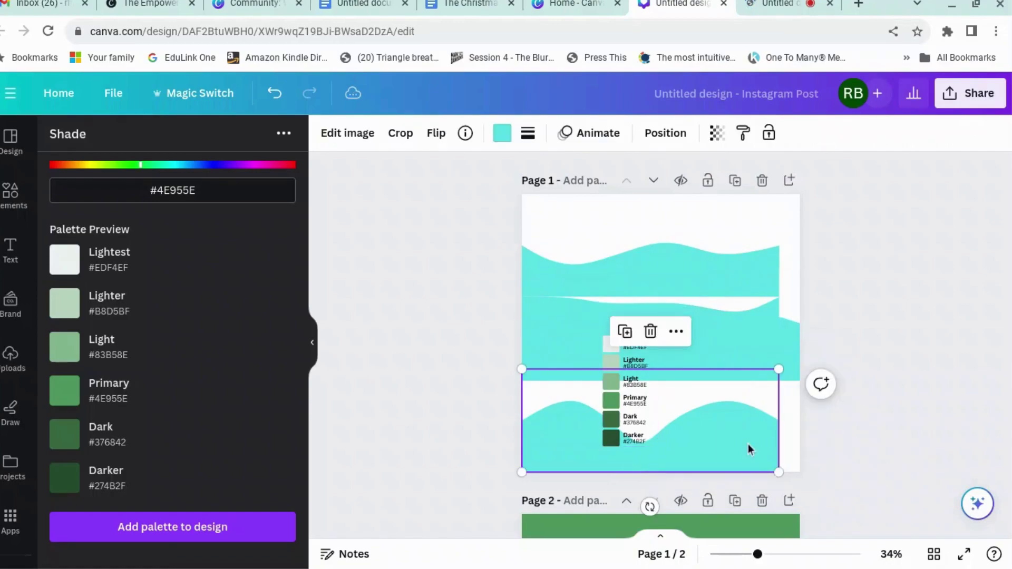
pyautogui.click(501, 133)
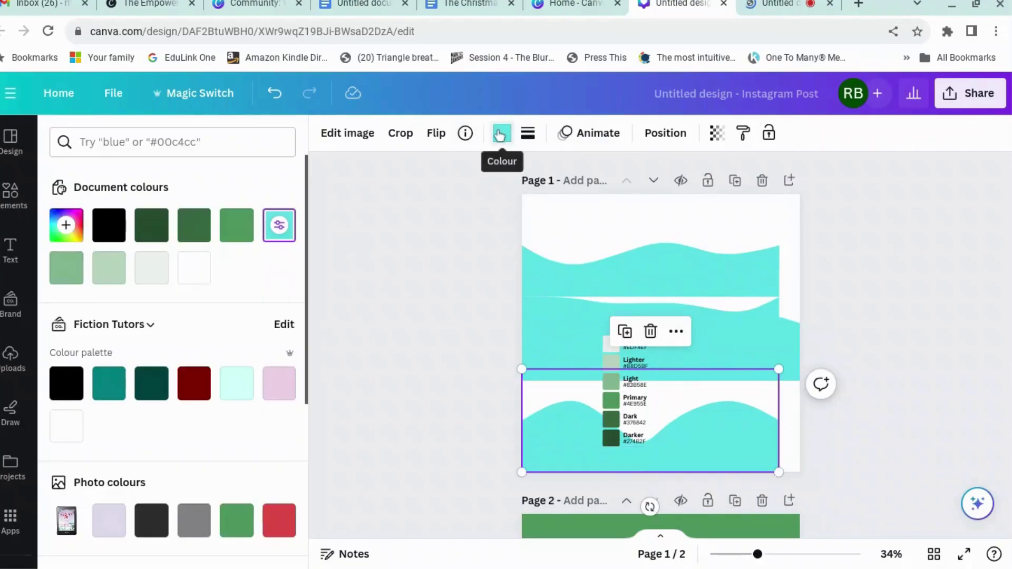
pyautogui.click(153, 234)
# Make the middle wave green (#4E955E) and the lower band very light grey.
pyautogui.click(559, 354)
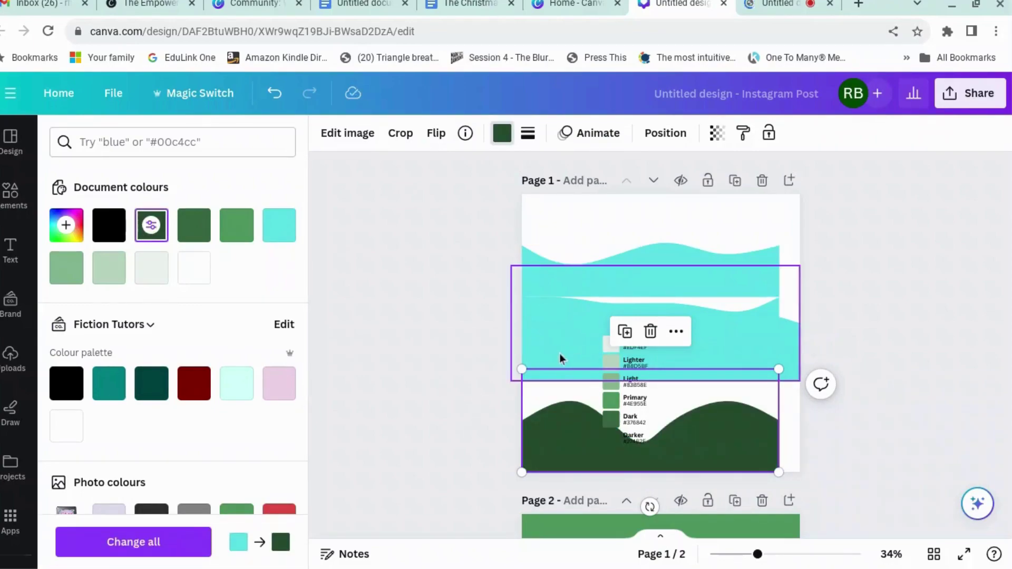
pyautogui.click(228, 240)
pyautogui.click(554, 308)
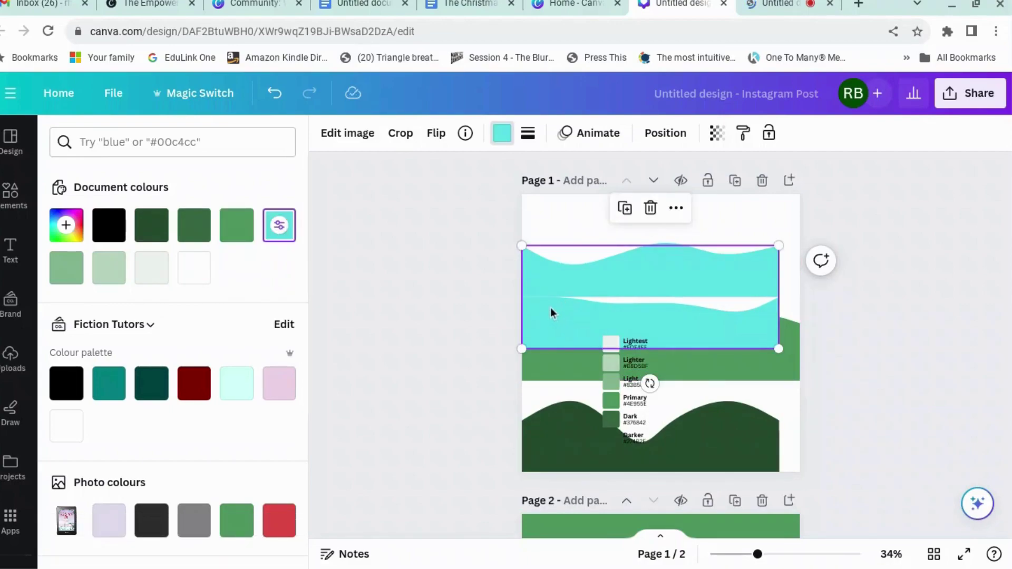
pyautogui.click(78, 274)
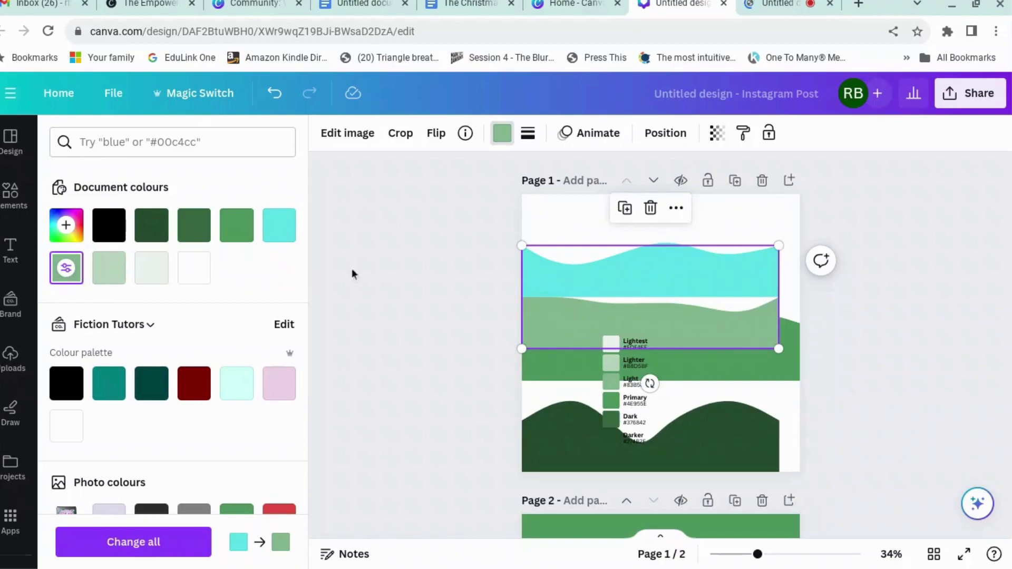
pyautogui.click(153, 268)
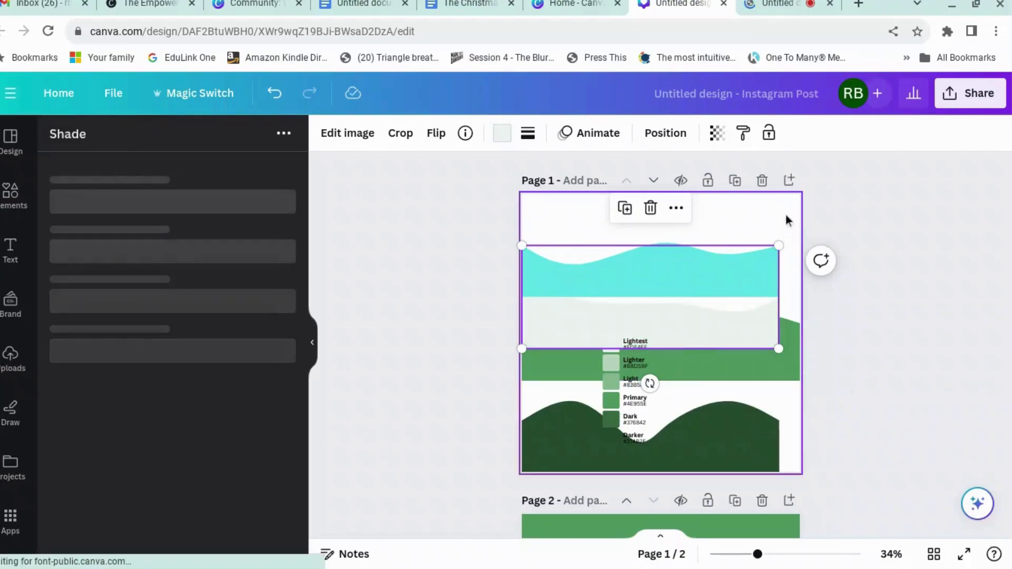
# Fill the page background with the Violet swatch.
pyautogui.click(786, 213)
pyautogui.click(326, 133)
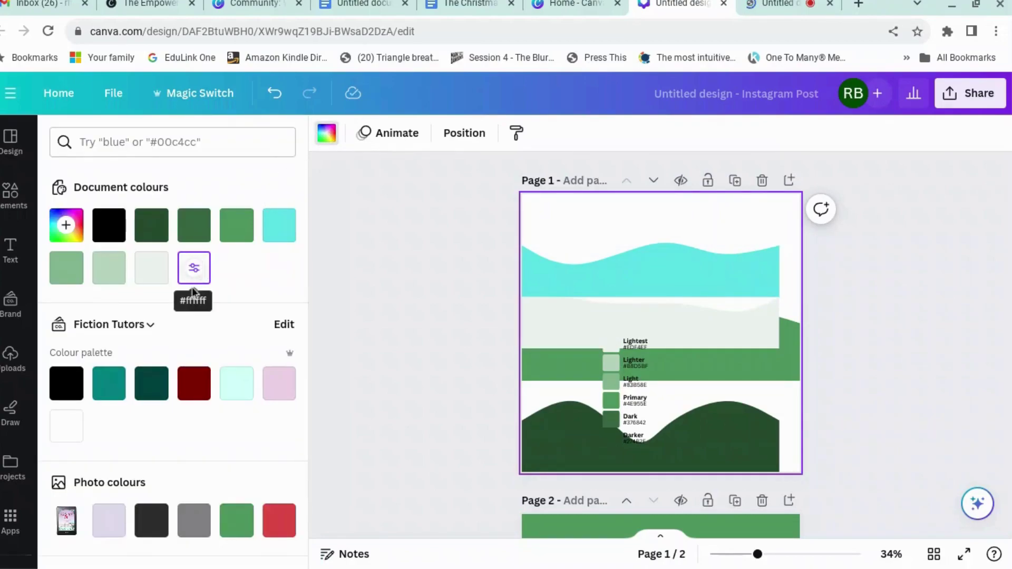
pyautogui.scroll(-5, 182, 301)
pyautogui.scroll(-2, 185, 307)
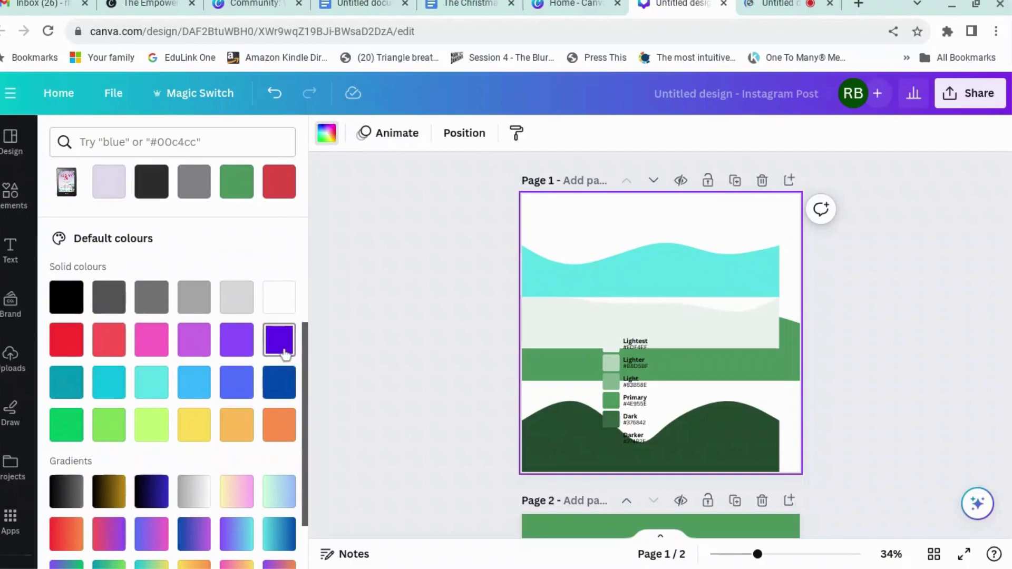
pyautogui.click(284, 350)
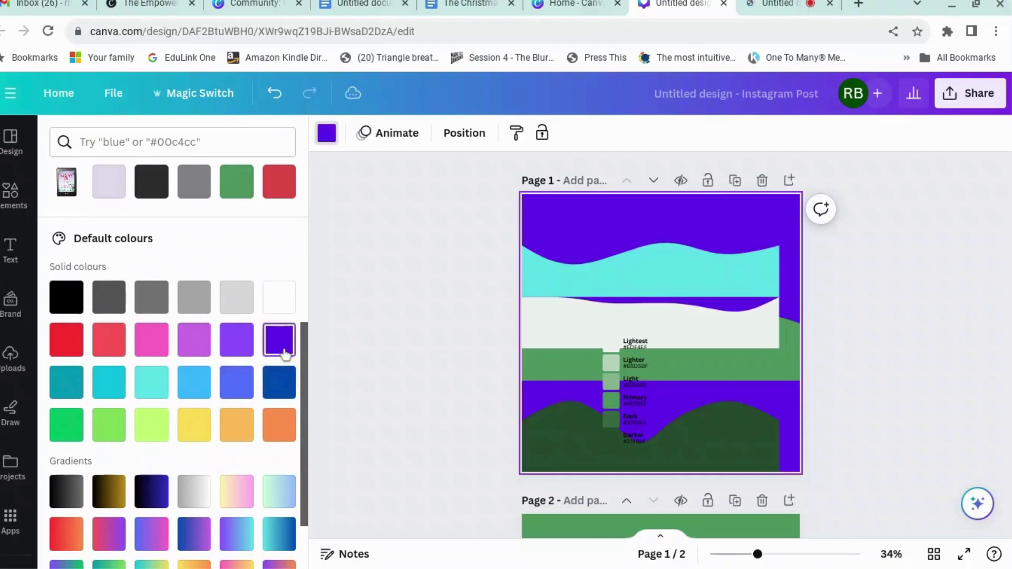
# Turn the violet background into a vertical purple-to-blue gradient.
pyautogui.click(328, 135)
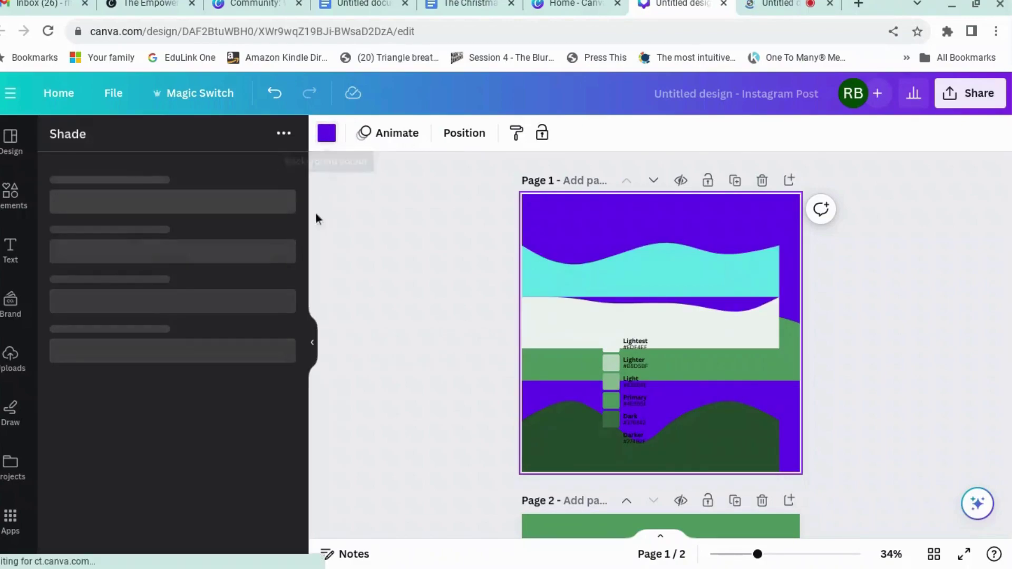
pyautogui.click(328, 134)
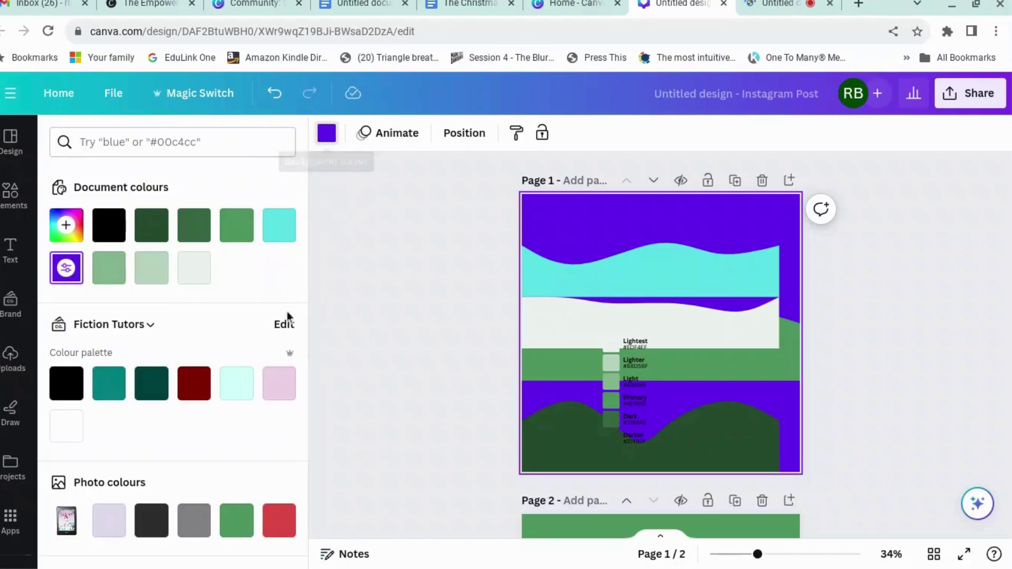
pyautogui.click(68, 273)
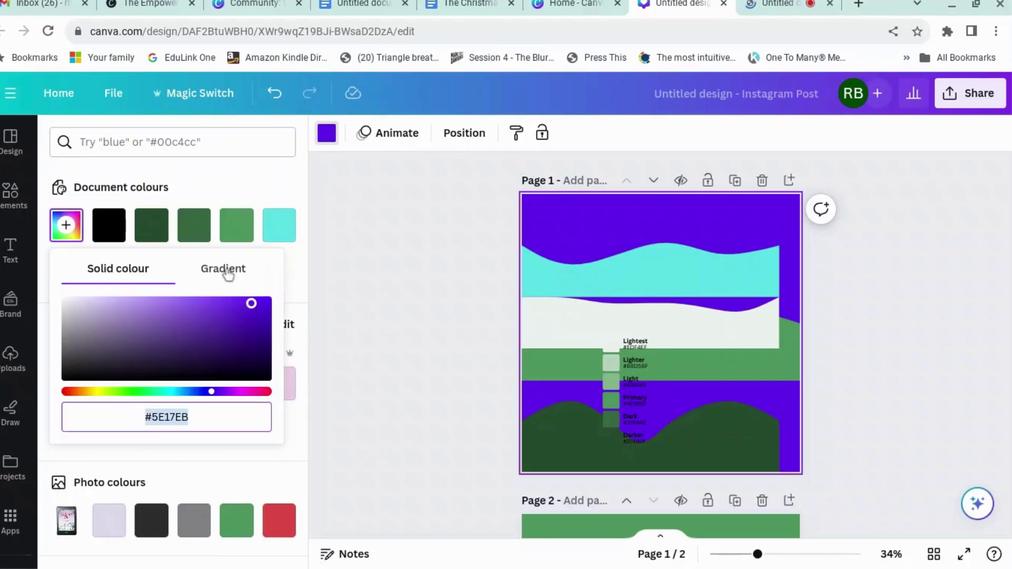
pyautogui.click(229, 271)
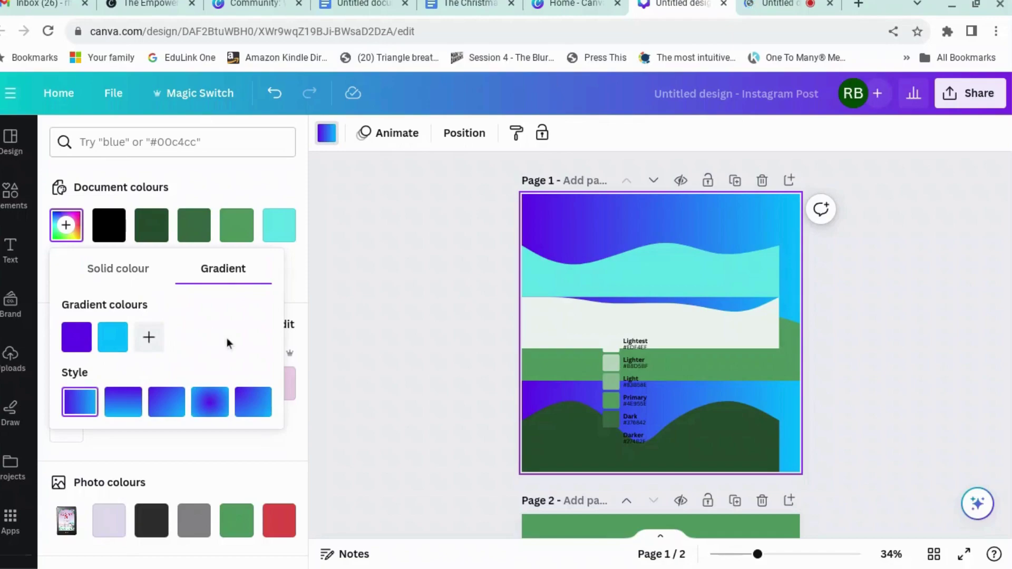
pyautogui.click(121, 414)
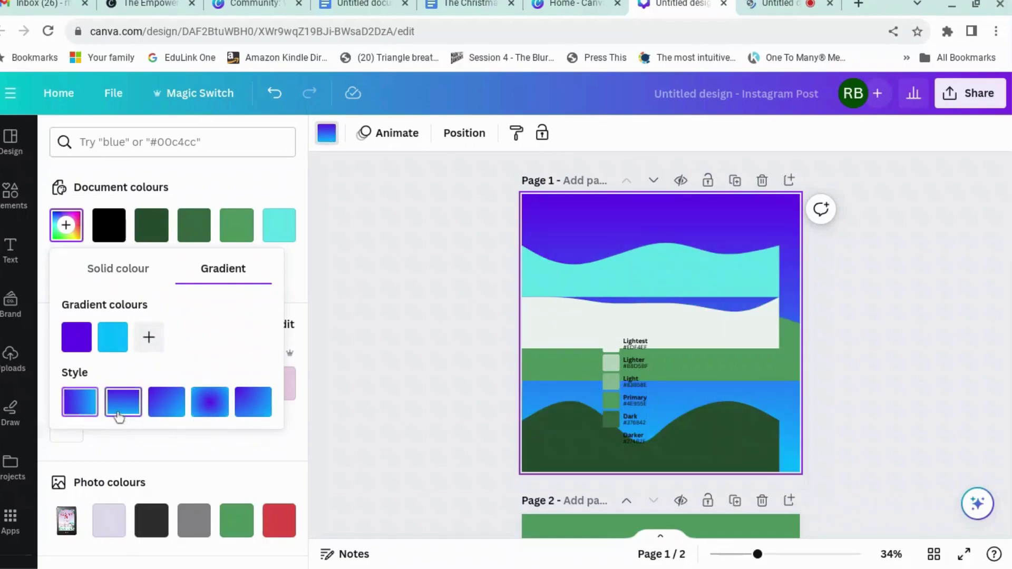
pyautogui.click(903, 307)
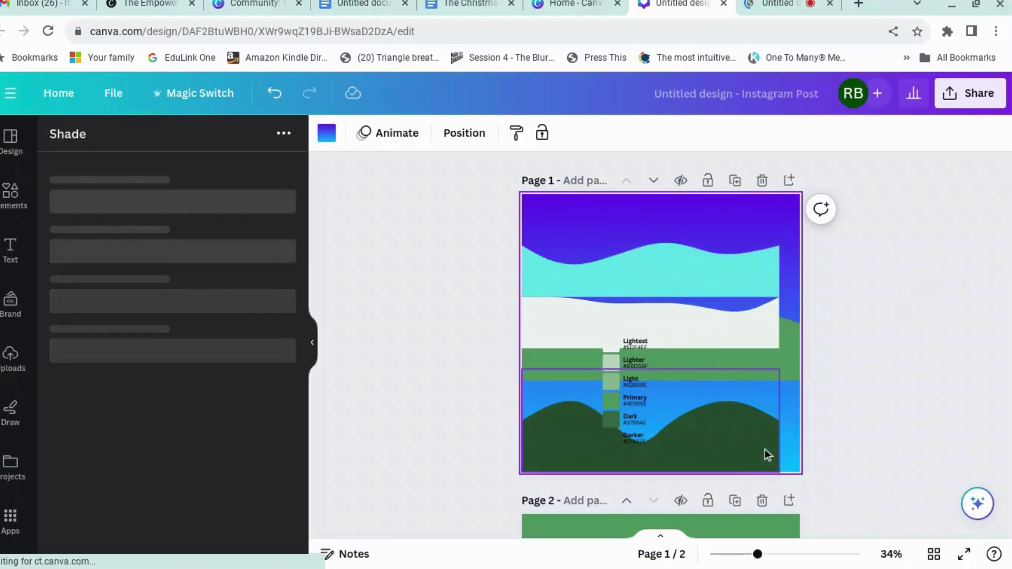
pyautogui.click(606, 354)
# Move the palette swatches to the top-right corner, then enlarge and raise the bottom wave.
pyautogui.moveTo(612, 359); pyautogui.dragTo(781, 175)
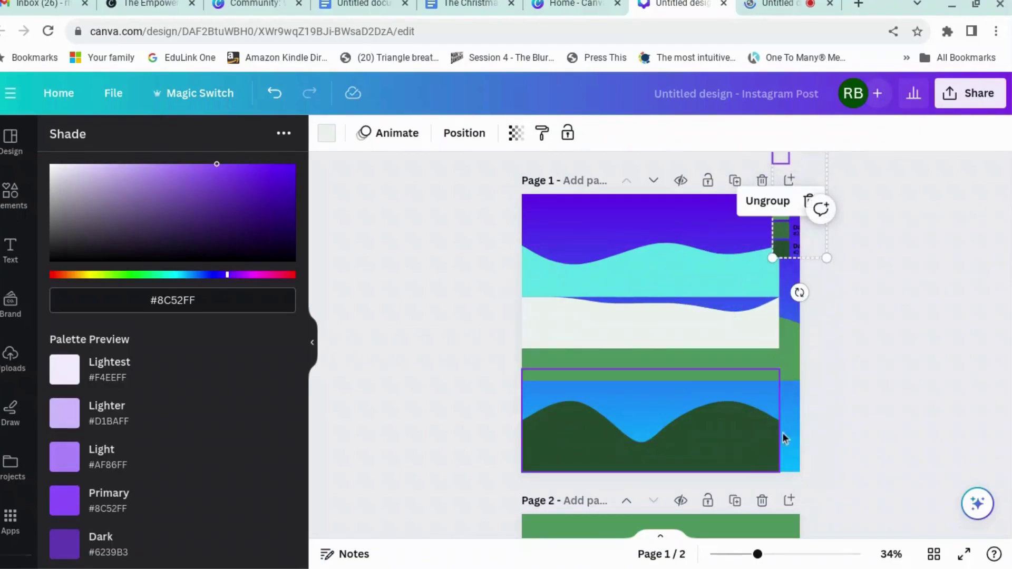
pyautogui.click(768, 444)
pyautogui.moveTo(779, 472); pyautogui.dragTo(843, 497)
pyautogui.moveTo(775, 447); pyautogui.dragTo(754, 310)
# Send the dark-green wave behind the other waves in the layers list.
pyautogui.rightClick(787, 368)
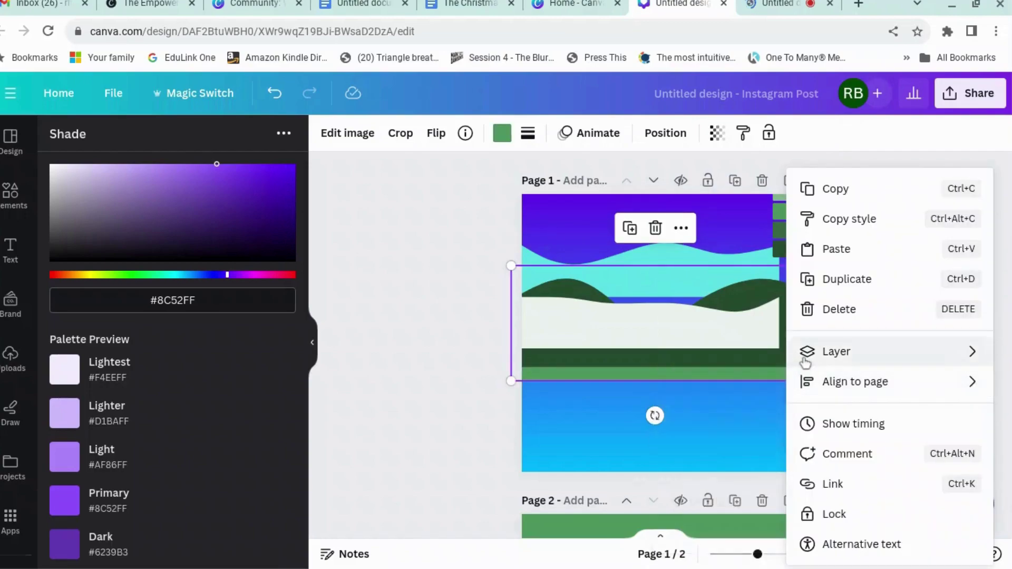
pyautogui.moveTo(806, 354)
pyautogui.click(630, 473)
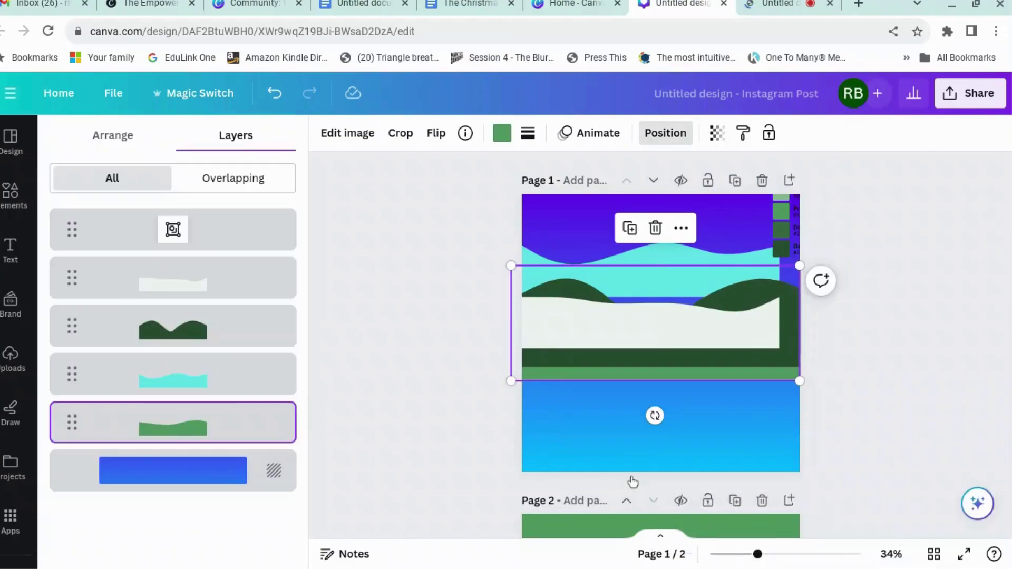
pyautogui.moveTo(232, 319); pyautogui.dragTo(238, 429)
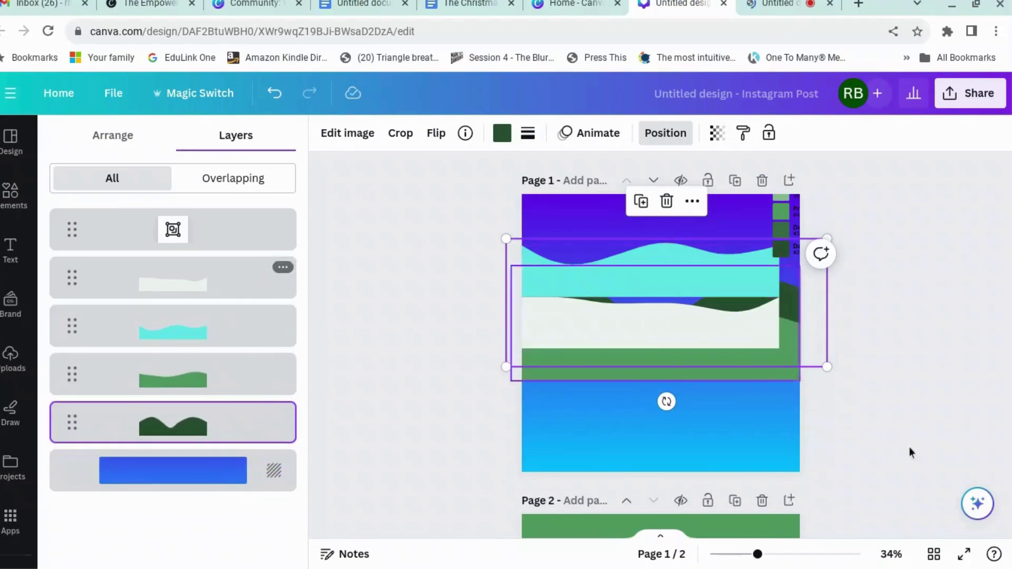
pyautogui.press('Escape')
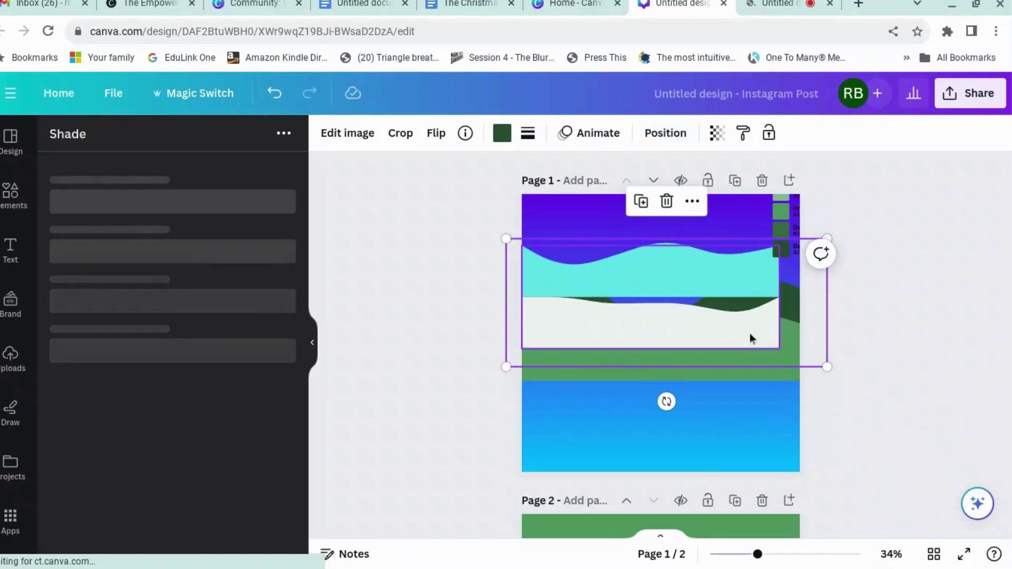
# Move the light wave to the page bottom, widen it, and enlarge the cyan wave.
pyautogui.moveTo(749, 341); pyautogui.dragTo(748, 460)
pyautogui.moveTo(780, 369); pyautogui.dragTo(817, 354)
pyautogui.click(763, 346)
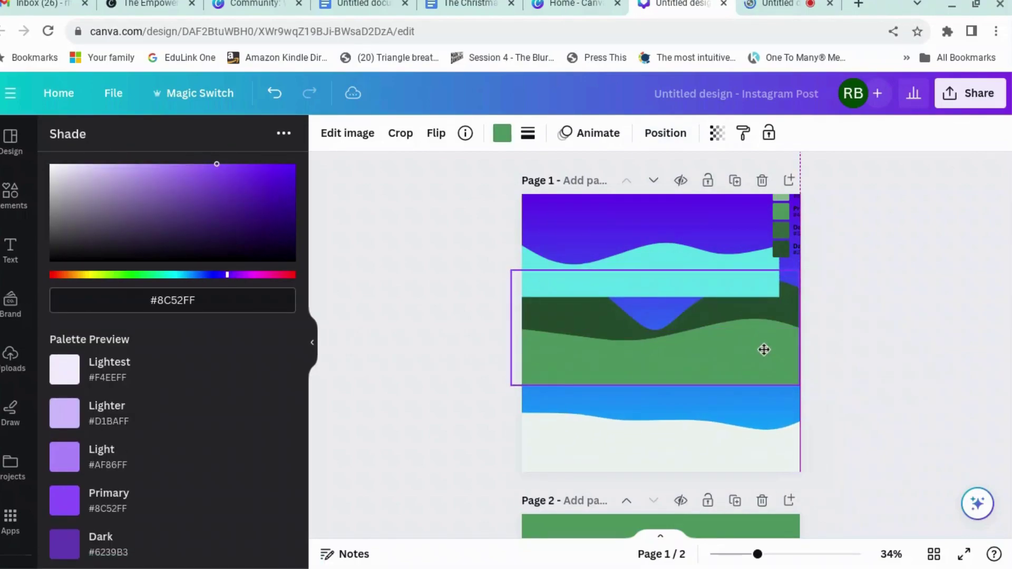
pyautogui.click(751, 286)
pyautogui.moveTo(779, 295); pyautogui.dragTo(757, 429)
pyautogui.click(836, 340)
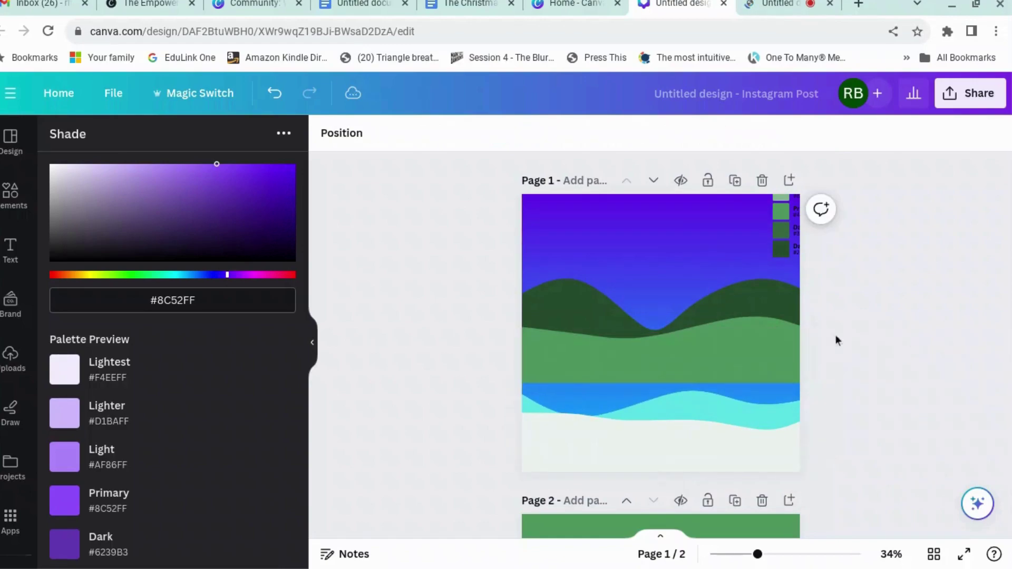
# Lower the green wave, then enlarge the dark green hills and shift them left and down.
pyautogui.click(759, 340)
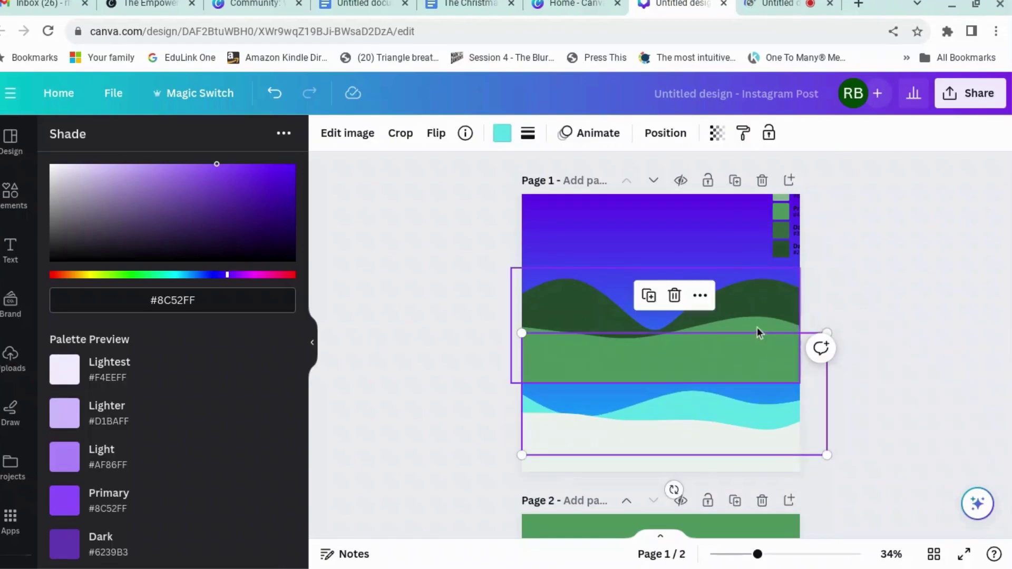
pyautogui.moveTo(758, 332); pyautogui.dragTo(766, 396)
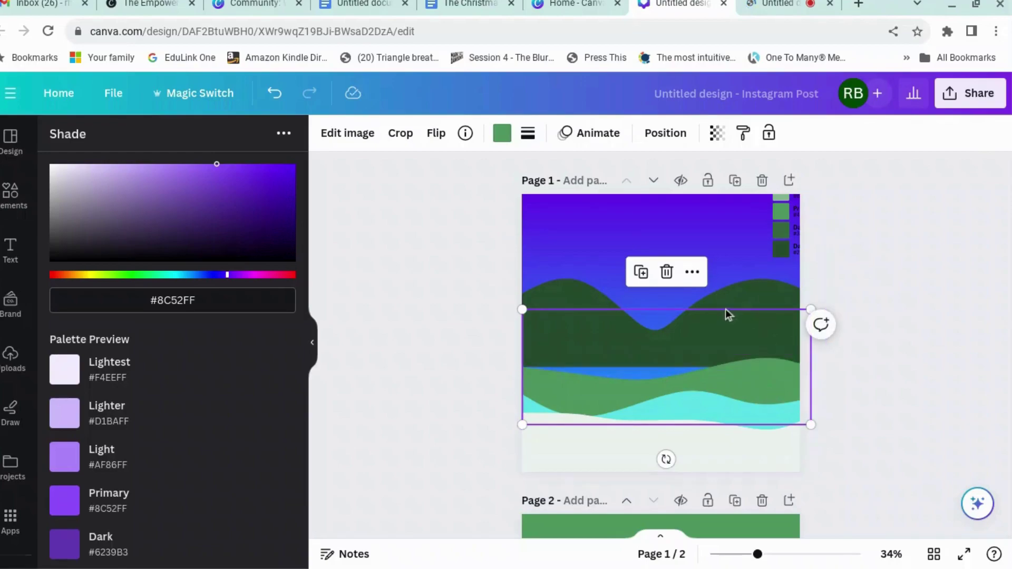
pyautogui.moveTo(758, 300); pyautogui.dragTo(749, 336)
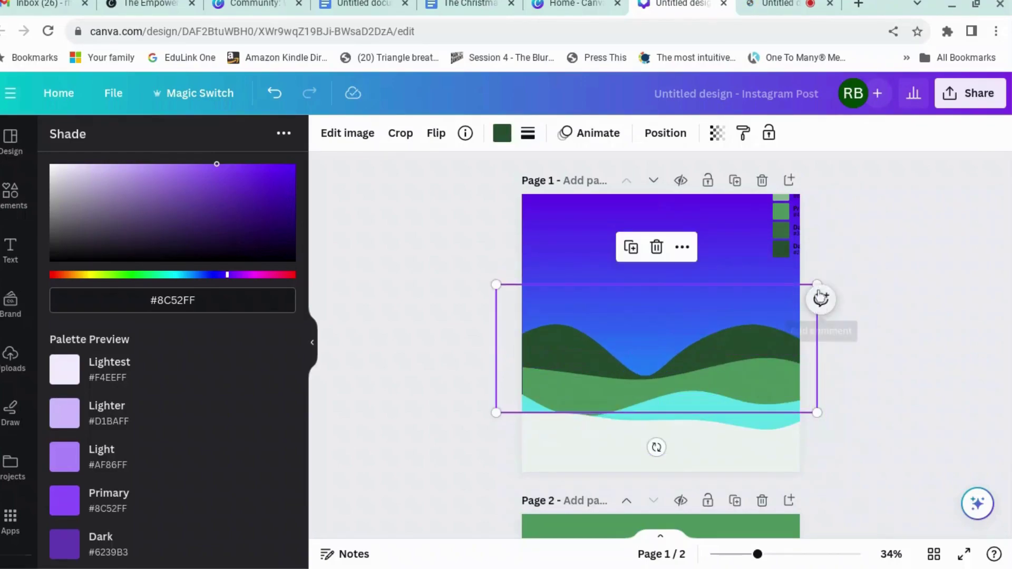
pyautogui.moveTo(816, 282); pyautogui.dragTo(921, 247)
pyautogui.moveTo(748, 327); pyautogui.dragTo(674, 344)
pyautogui.click(972, 424)
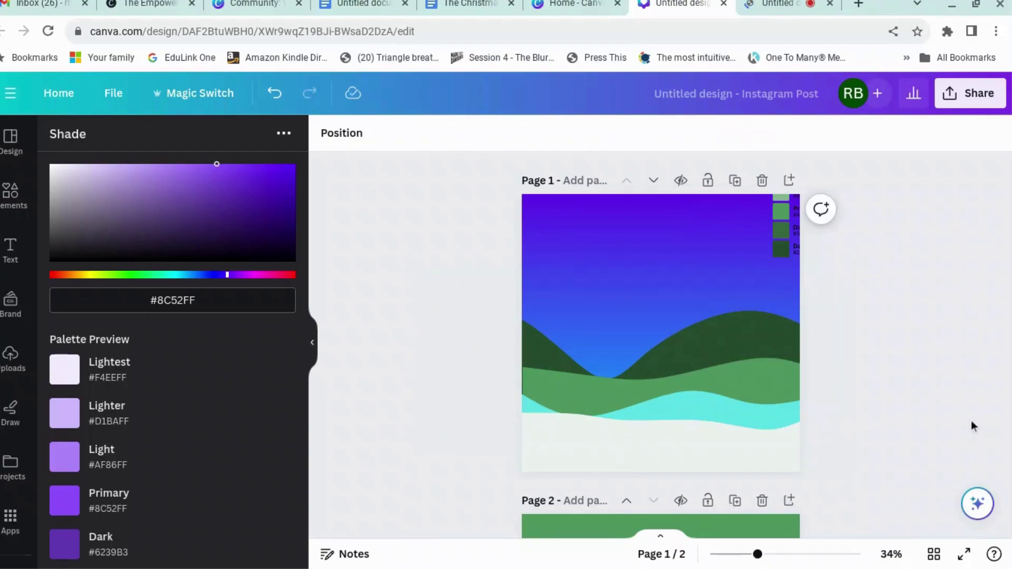
# Tint the pale ground light green and move it lower.
pyautogui.click(706, 450)
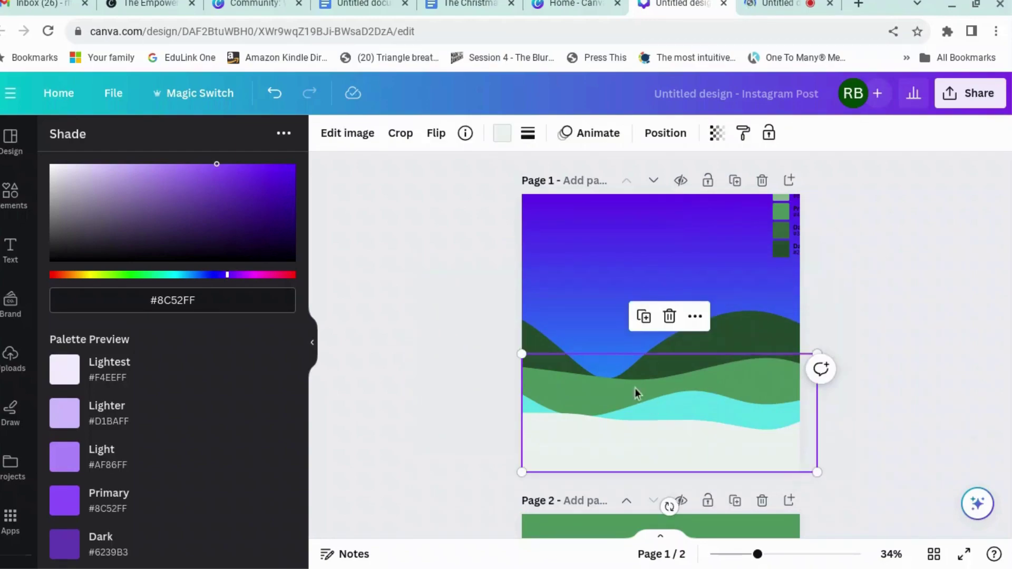
pyautogui.click(501, 138)
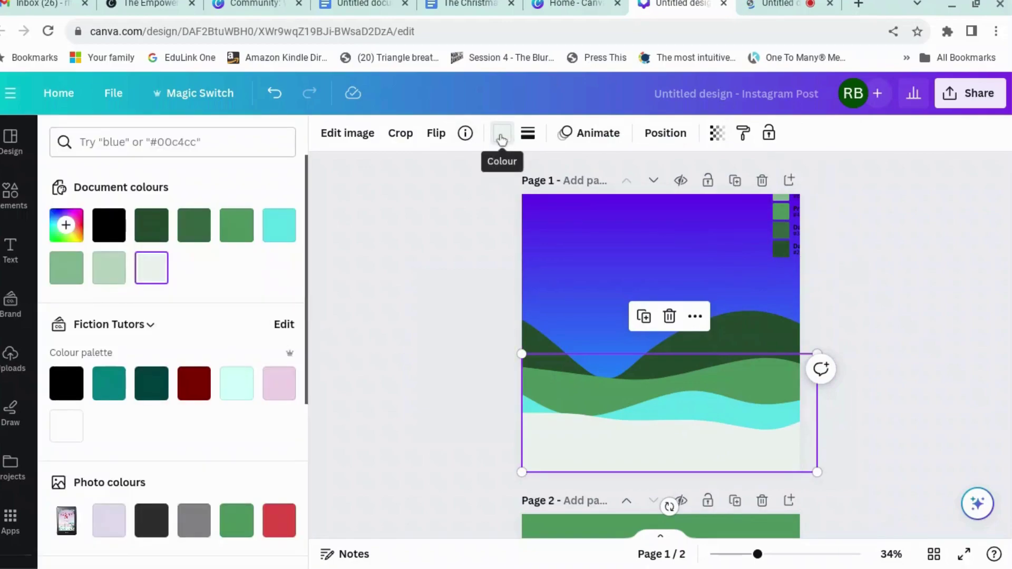
pyautogui.click(108, 269)
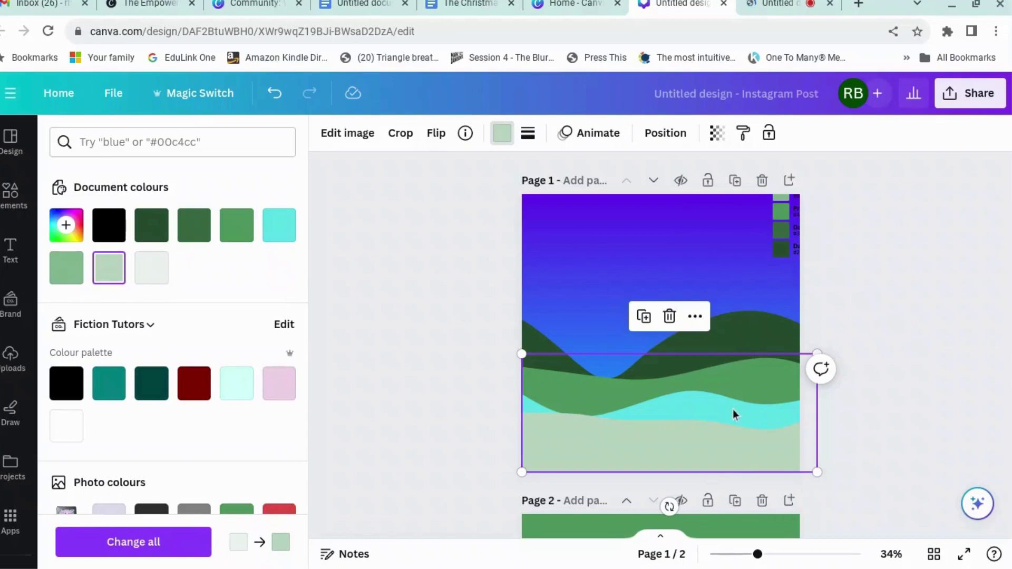
pyautogui.moveTo(714, 420); pyautogui.dragTo(716, 479)
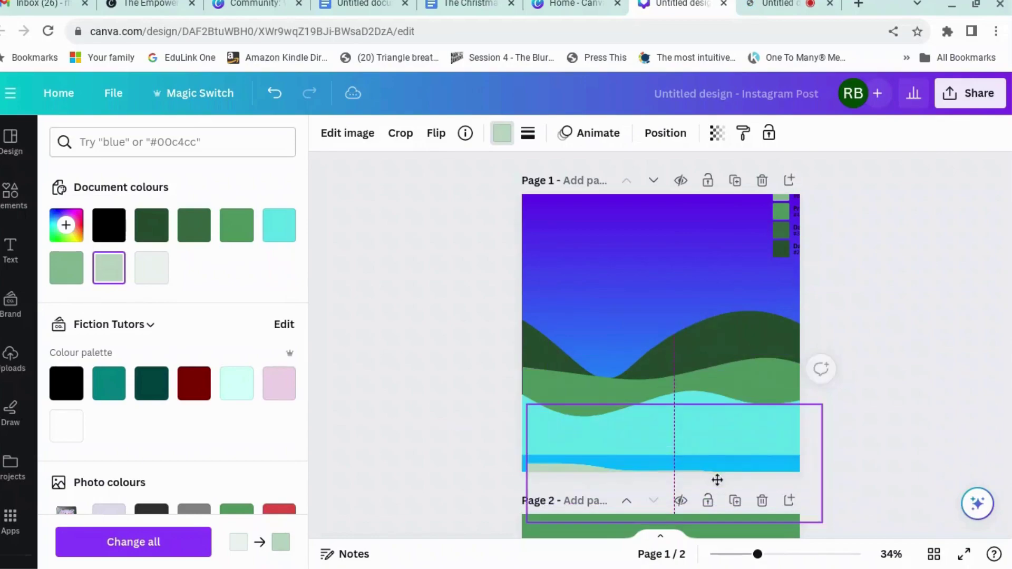
# Recolour the cyan wave light green and the bottom wave pale green, then raise it.
pyautogui.click(707, 408)
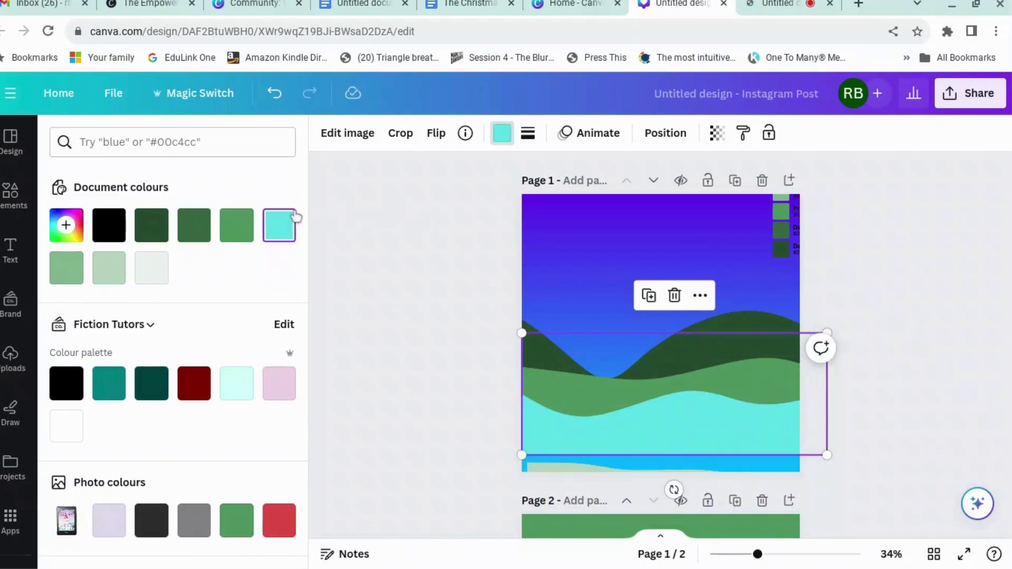
pyautogui.click(67, 268)
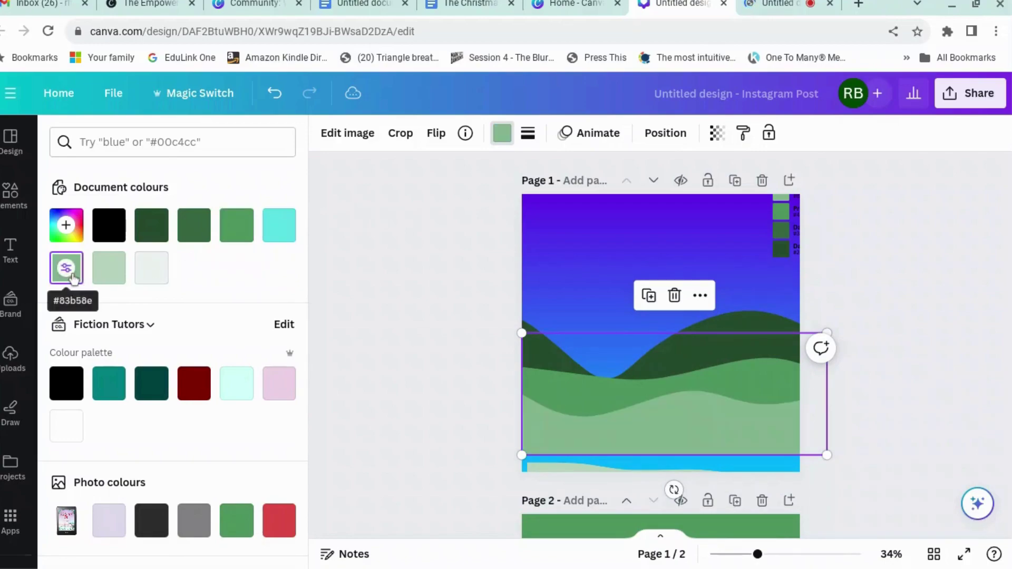
pyautogui.click(646, 473)
pyautogui.click(111, 275)
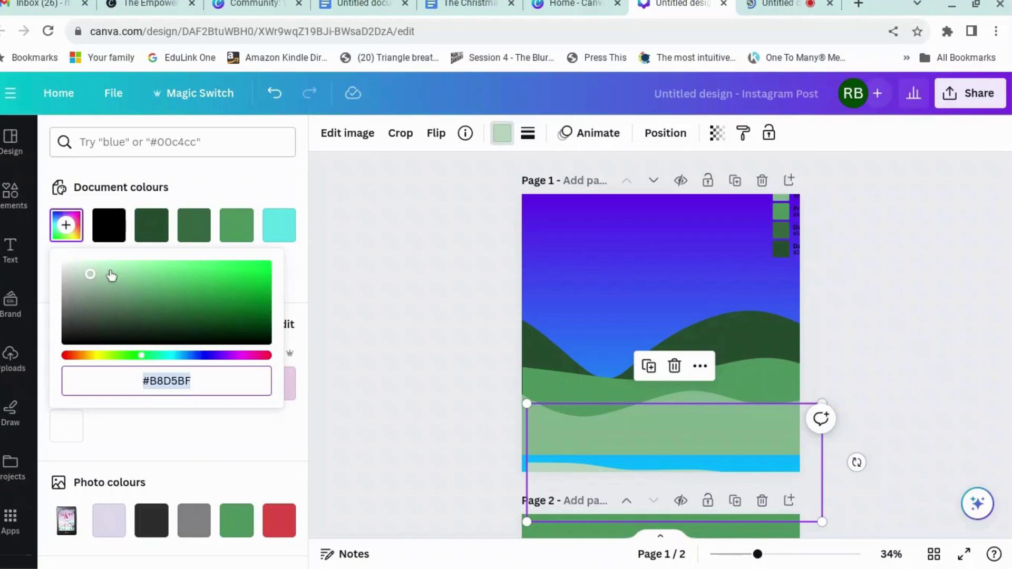
pyautogui.moveTo(746, 441); pyautogui.dragTo(727, 416)
# Duplicate the dark green hill.
pyautogui.click(920, 411)
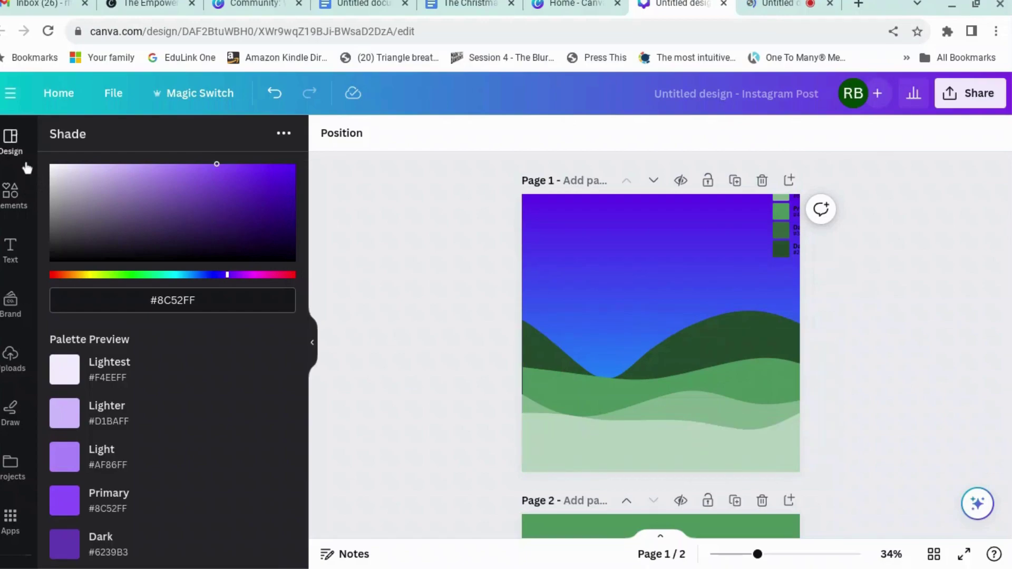
pyautogui.click(592, 283)
pyautogui.click(598, 221)
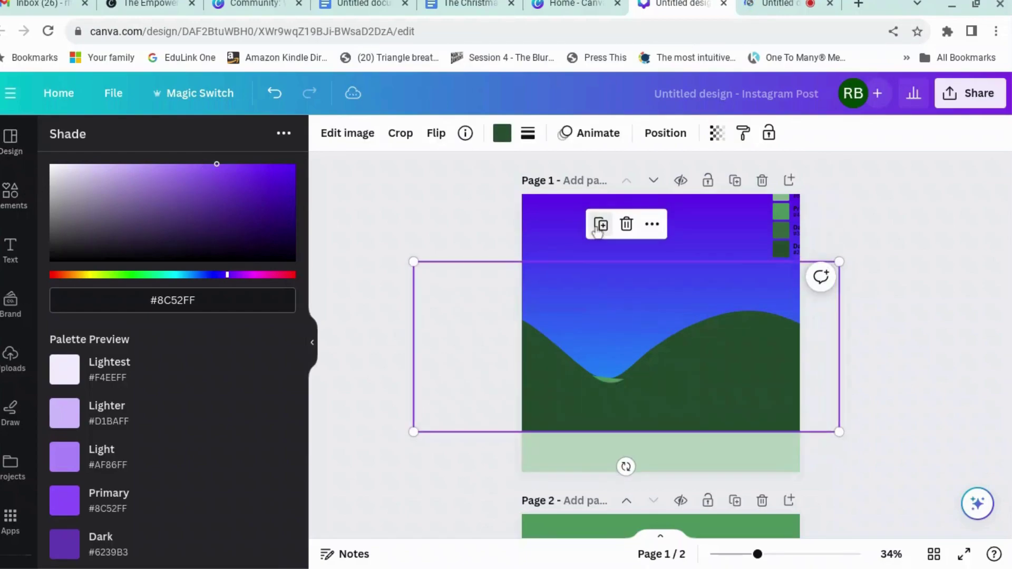
# Add two yellow #FFF500 stops to the purple-to-blue sky gradient.
pyautogui.click(556, 210)
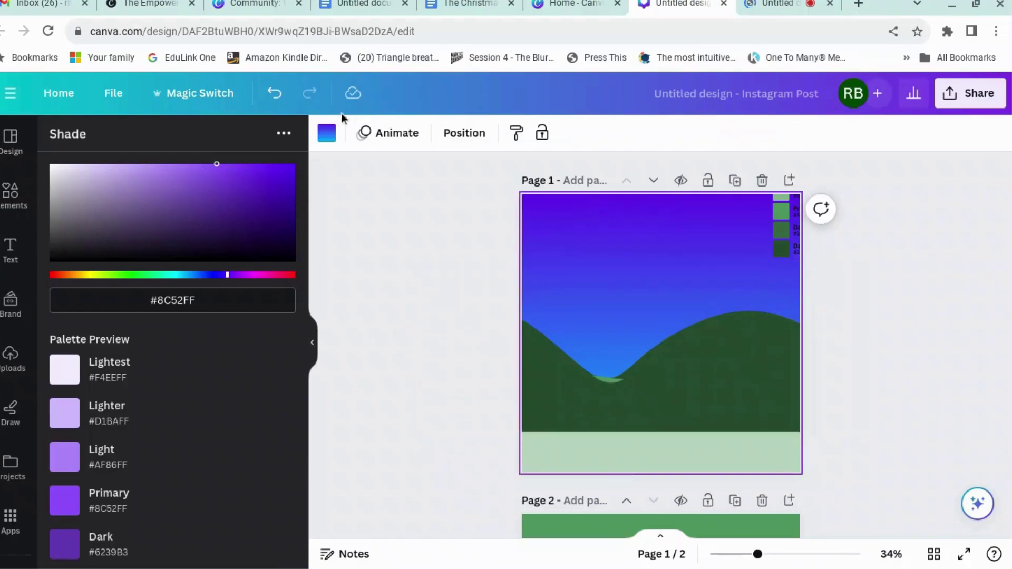
pyautogui.click(327, 136)
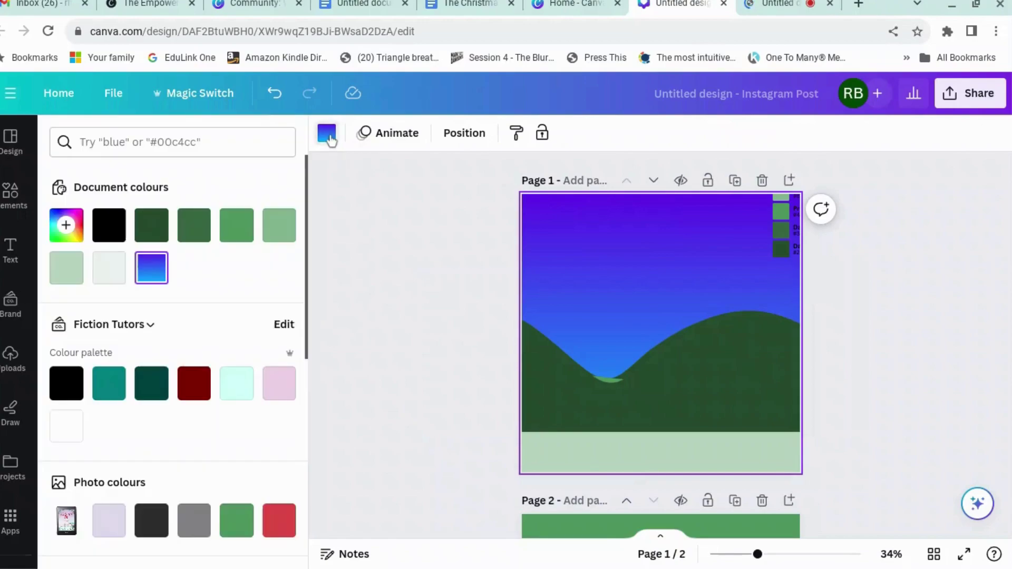
pyautogui.click(150, 268)
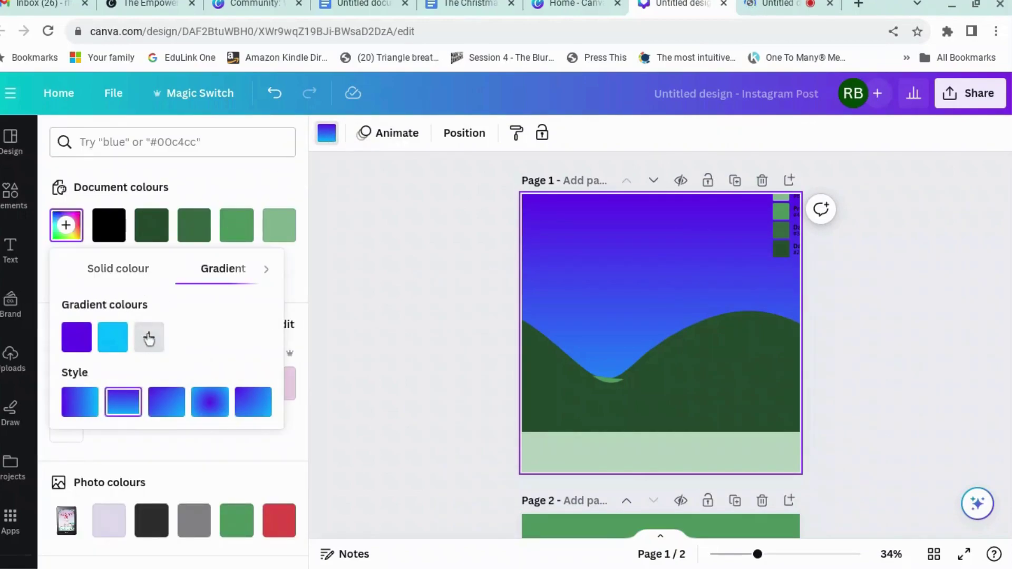
pyautogui.click(141, 339)
pyautogui.click(184, 466)
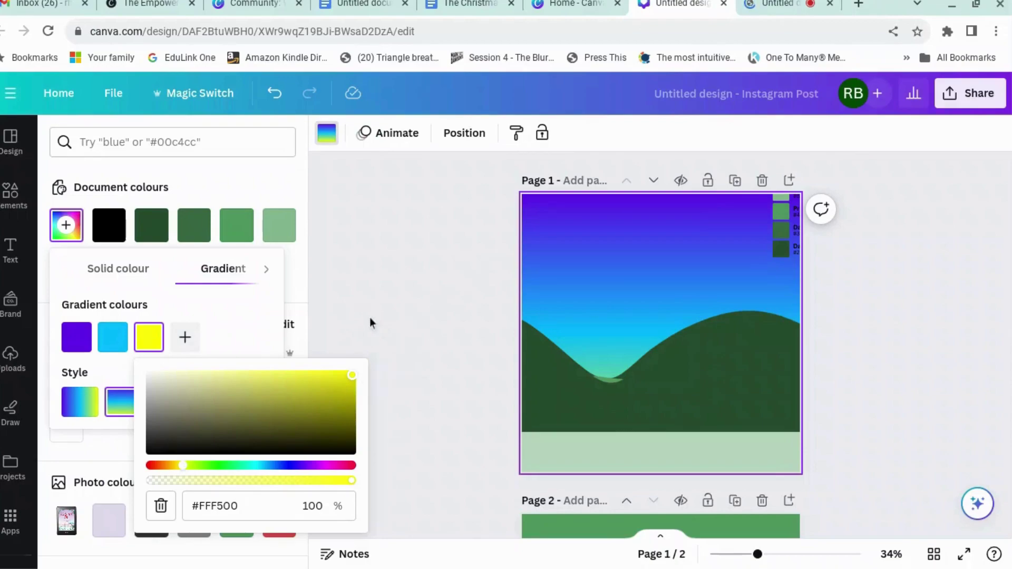
pyautogui.click(185, 337)
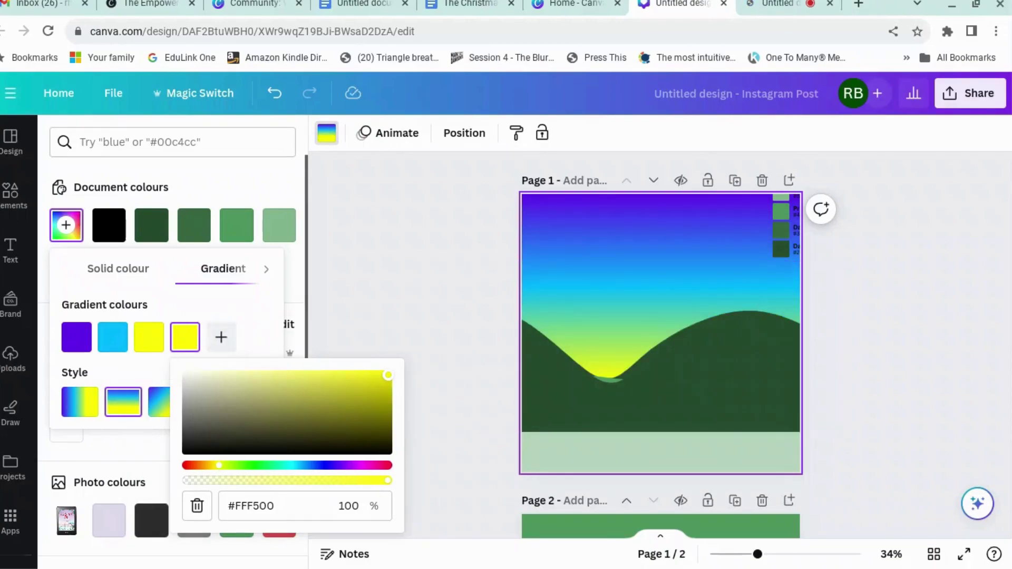
# Lower the dark green hill slightly.
pyautogui.click(770, 332)
pyautogui.moveTo(767, 394)
pyautogui.mouseDown()
pyautogui.moveTo(764, 420)
pyautogui.moveTo(769, 400)
pyautogui.mouseUp()
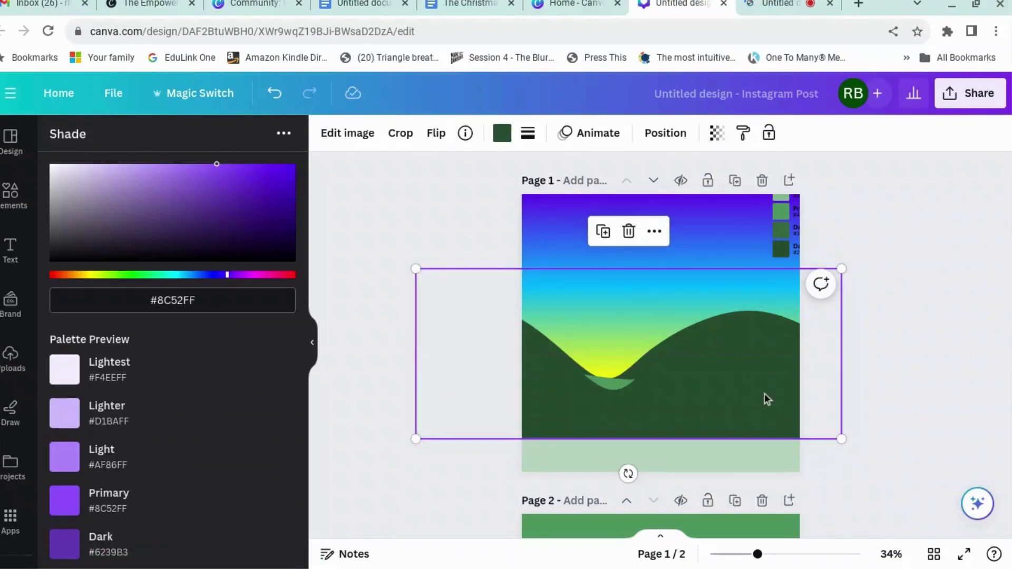
pyautogui.click(779, 235)
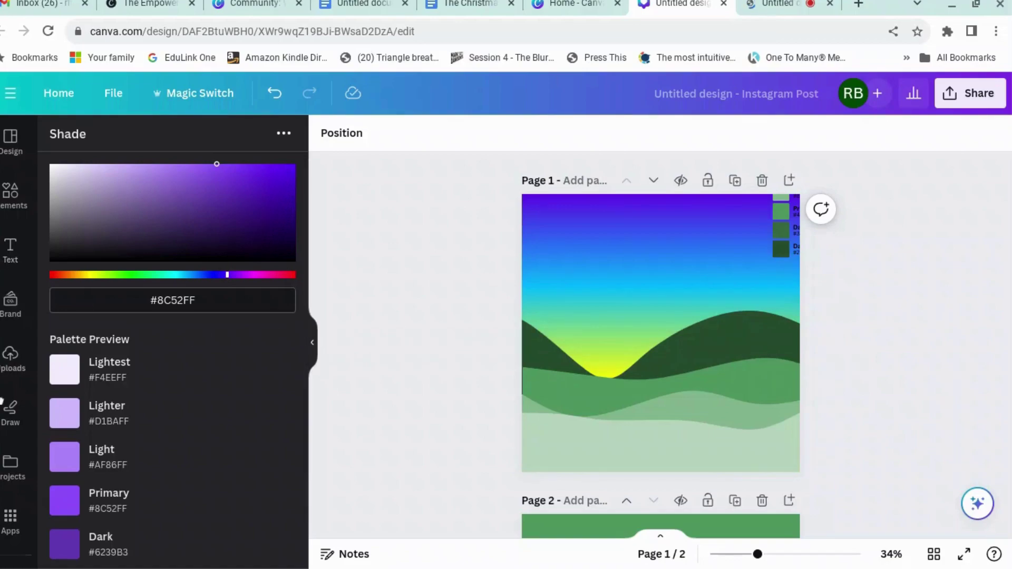
# Drag the Kindle mockup from page 2 onto page 1.
pyautogui.click(9, 531)
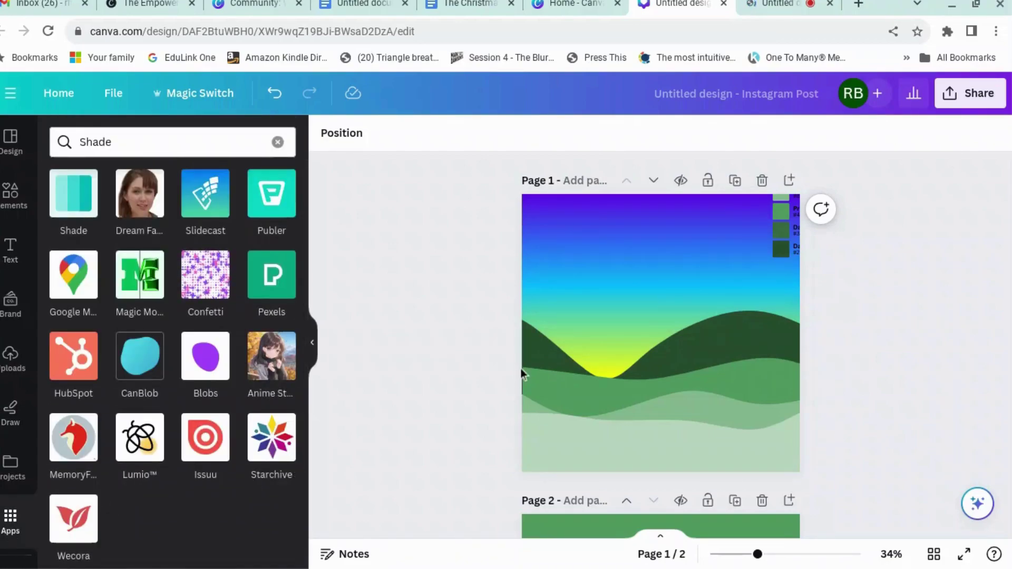
pyautogui.scroll(-4, 522, 369)
pyautogui.scroll(4, 527, 371)
pyautogui.scroll(-4, 600, 454)
pyautogui.scroll(1, 602, 381)
pyautogui.click(602, 381)
pyautogui.moveTo(602, 381); pyautogui.dragTo(676, 231)
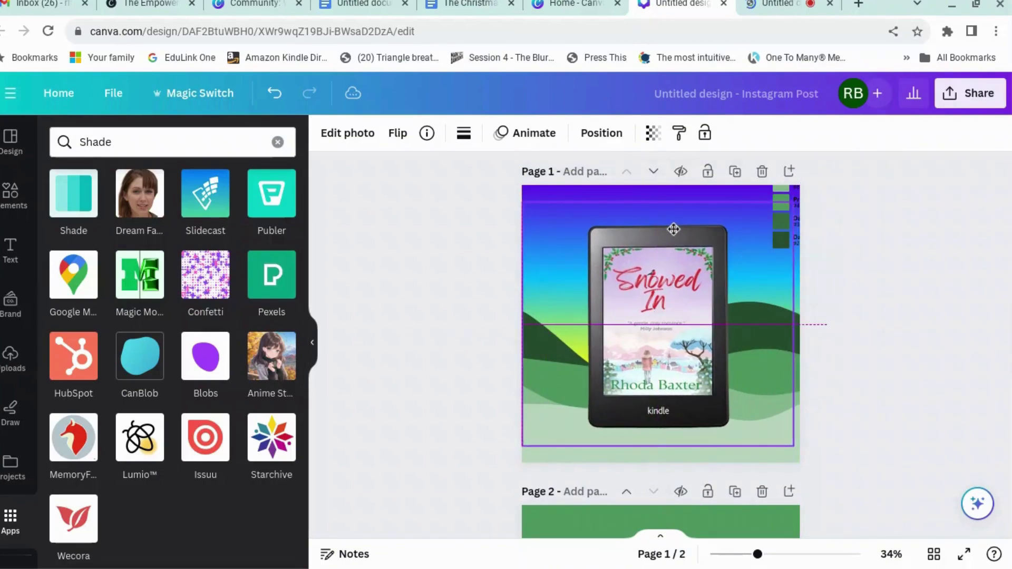
# Reorder layers so the palest wave is in front with the Kindle just beneath it.
pyautogui.rightClick(734, 264)
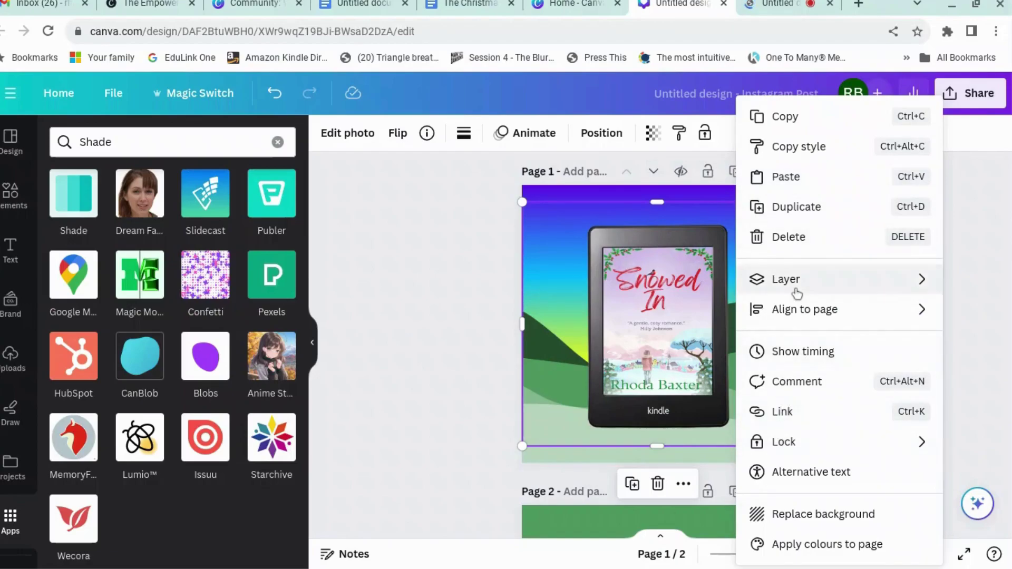
pyautogui.moveTo(796, 292)
pyautogui.click(622, 404)
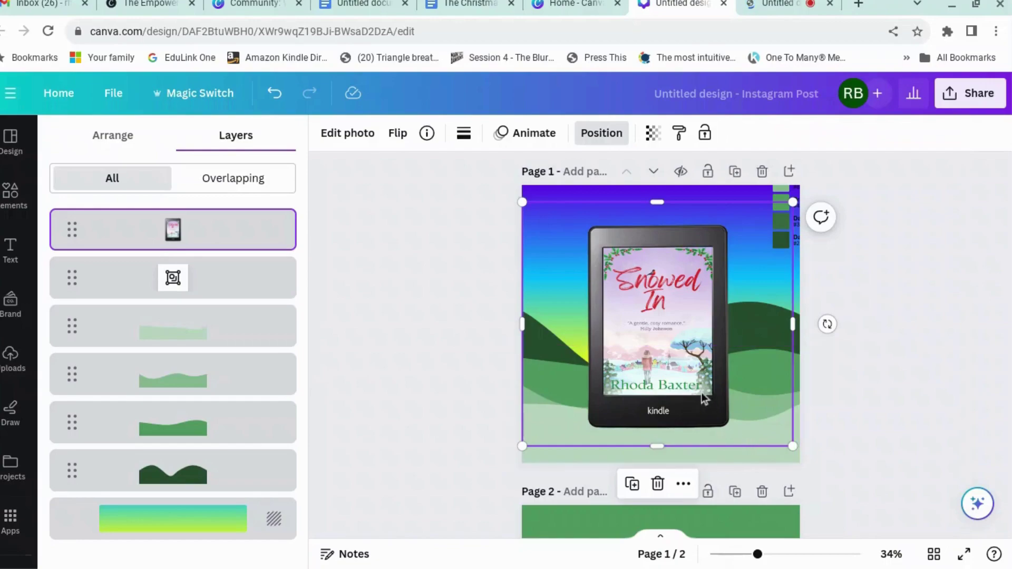
pyautogui.click(197, 332)
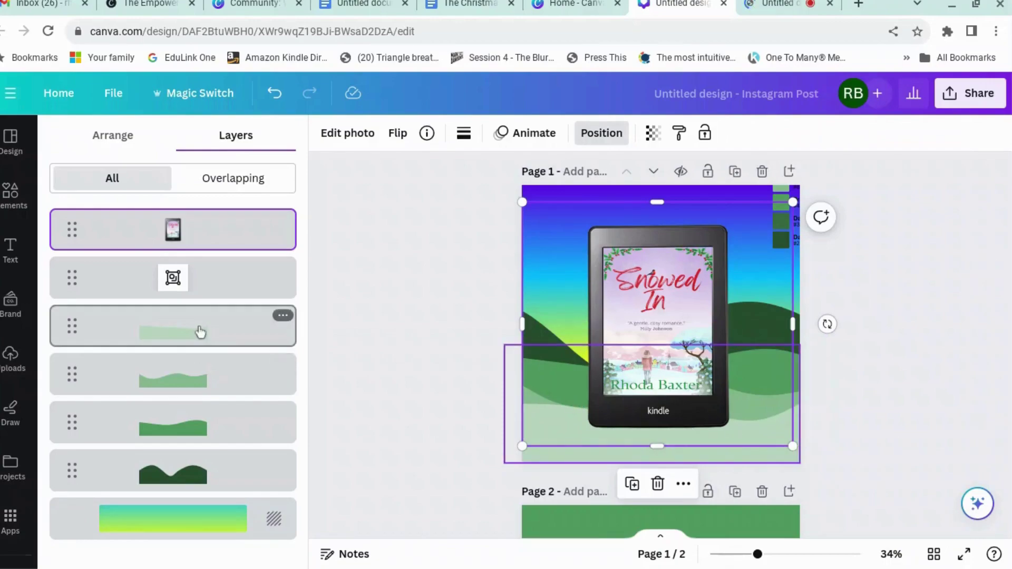
pyautogui.moveTo(197, 332); pyautogui.dragTo(192, 207)
pyautogui.moveTo(191, 243); pyautogui.dragTo(203, 348)
pyautogui.click(896, 372)
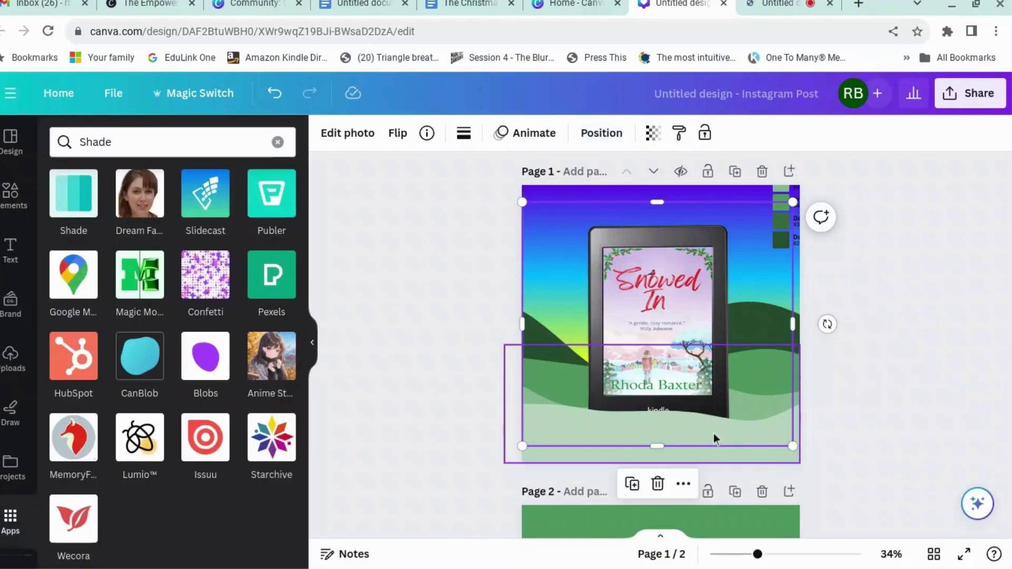
# Nudge the palest wave and Kindle slightly lower, then delete the top-right colour-swatch group.
pyautogui.click(591, 448)
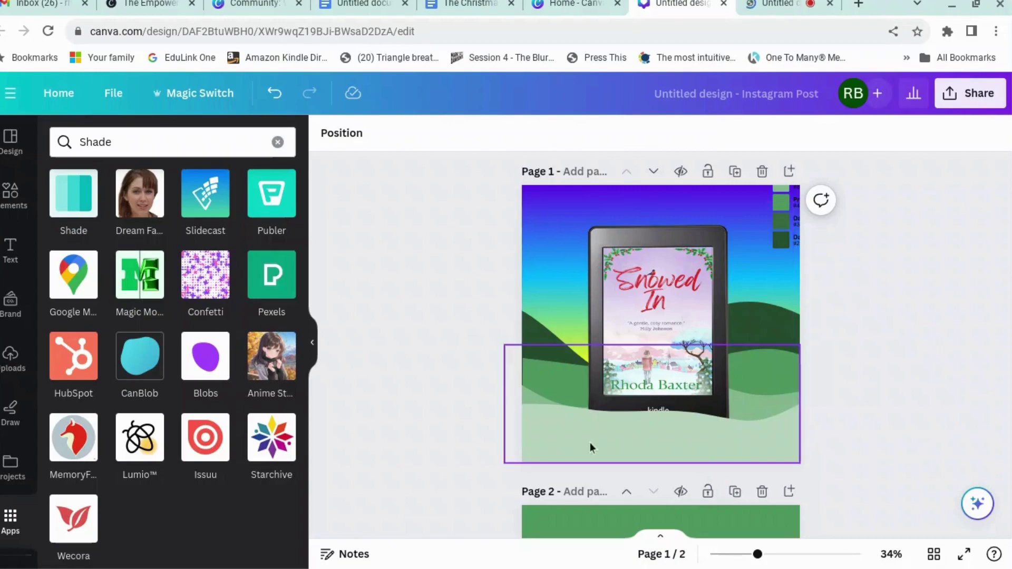
pyautogui.moveTo(535, 446); pyautogui.dragTo(535, 446)
pyautogui.click(962, 341)
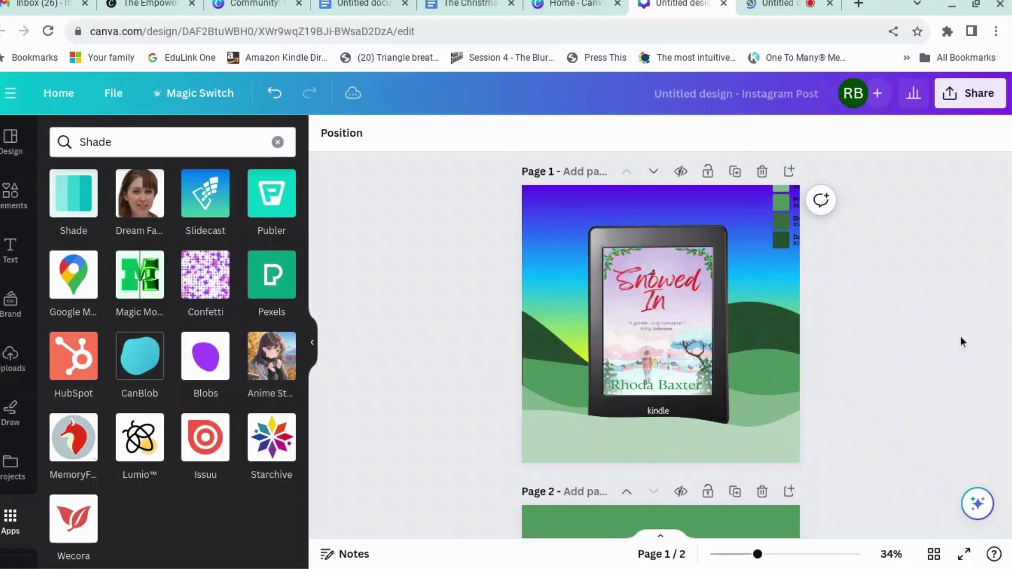
pyautogui.click(701, 288)
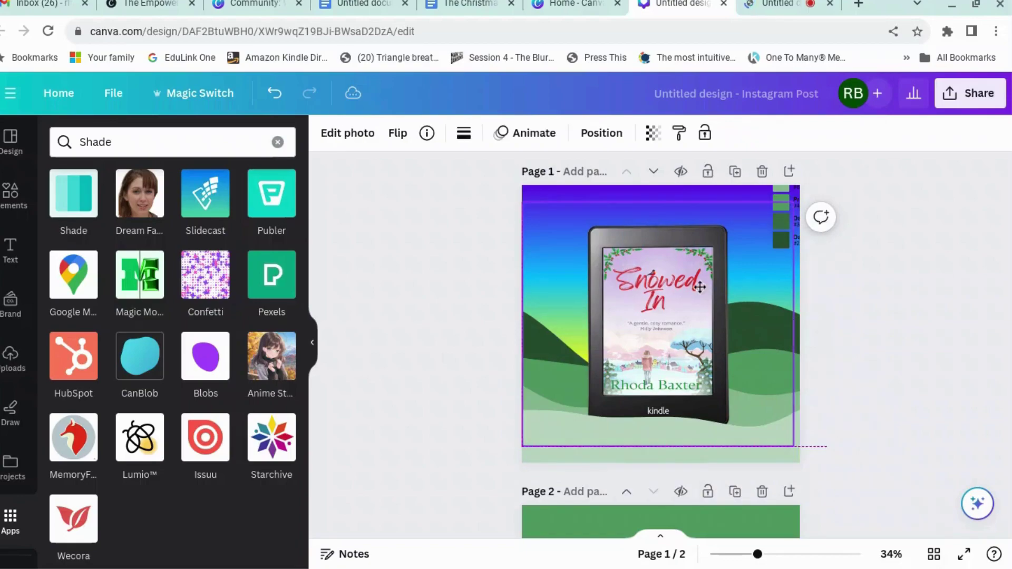
pyautogui.moveTo(699, 288); pyautogui.dragTo(700, 294)
pyautogui.click(866, 292)
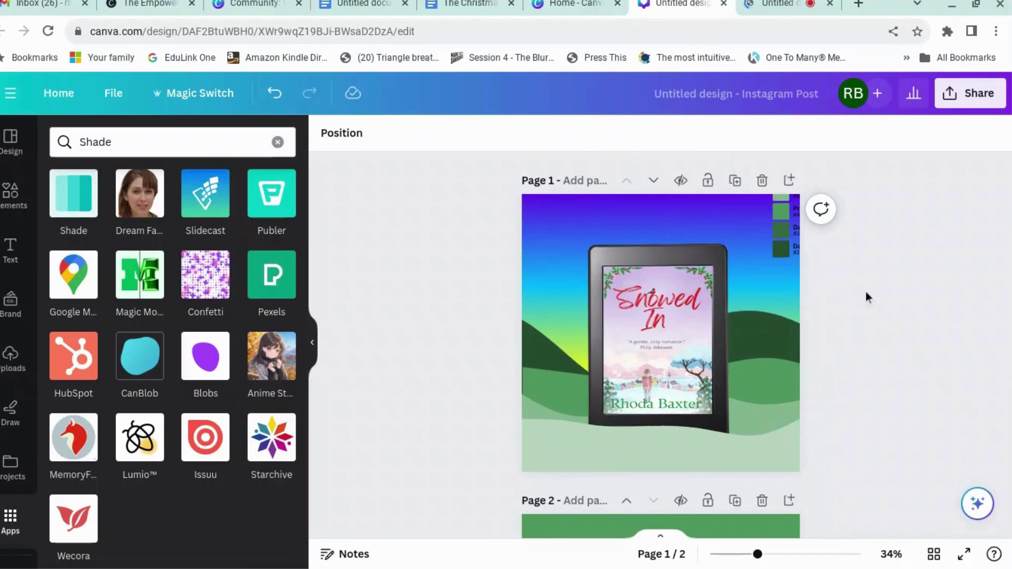
pyautogui.click(784, 226)
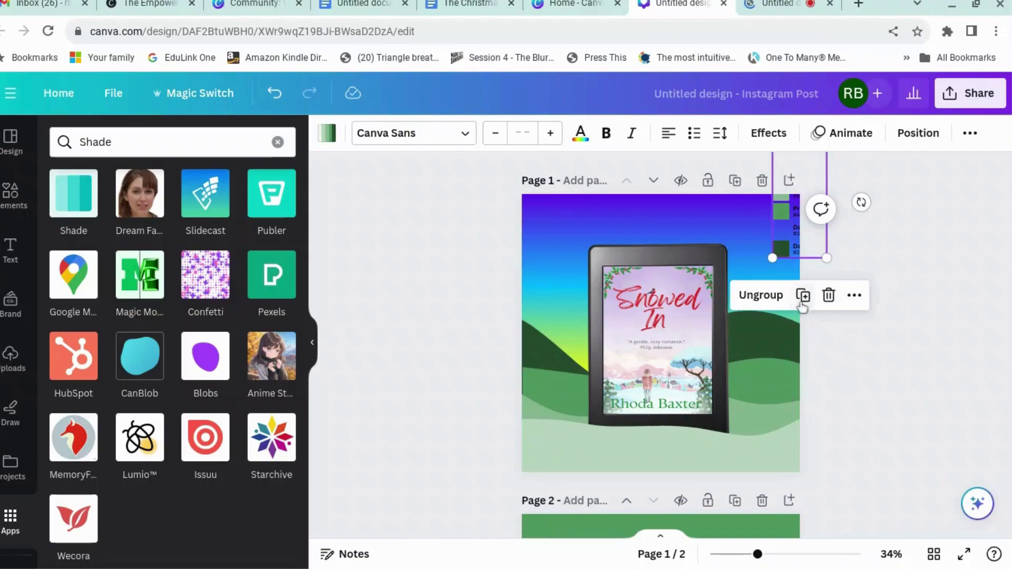
pyautogui.click(827, 294)
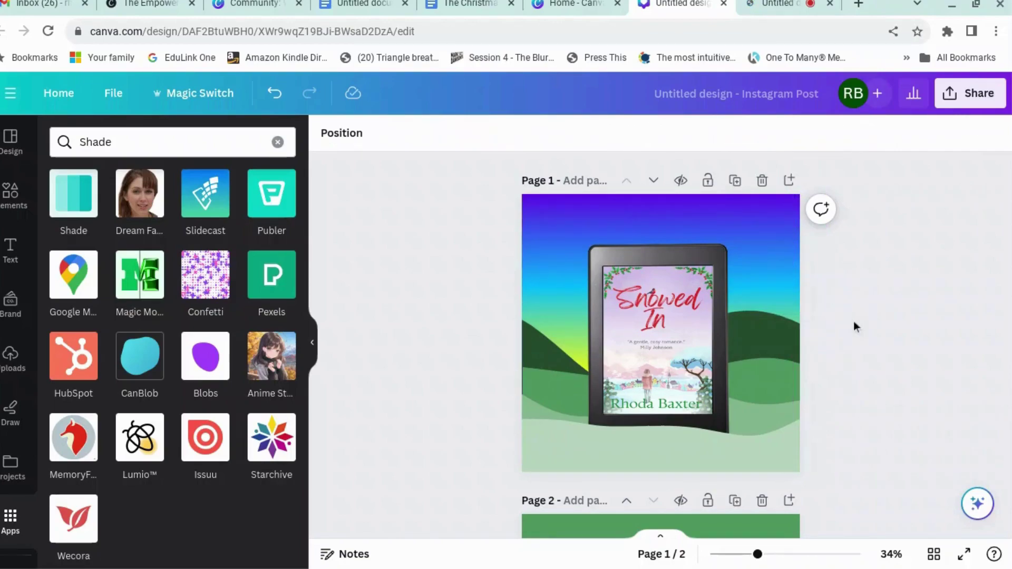
# Find the dark green hill in the layers list and delete it.
pyautogui.click(796, 327)
pyautogui.rightClick(570, 328)
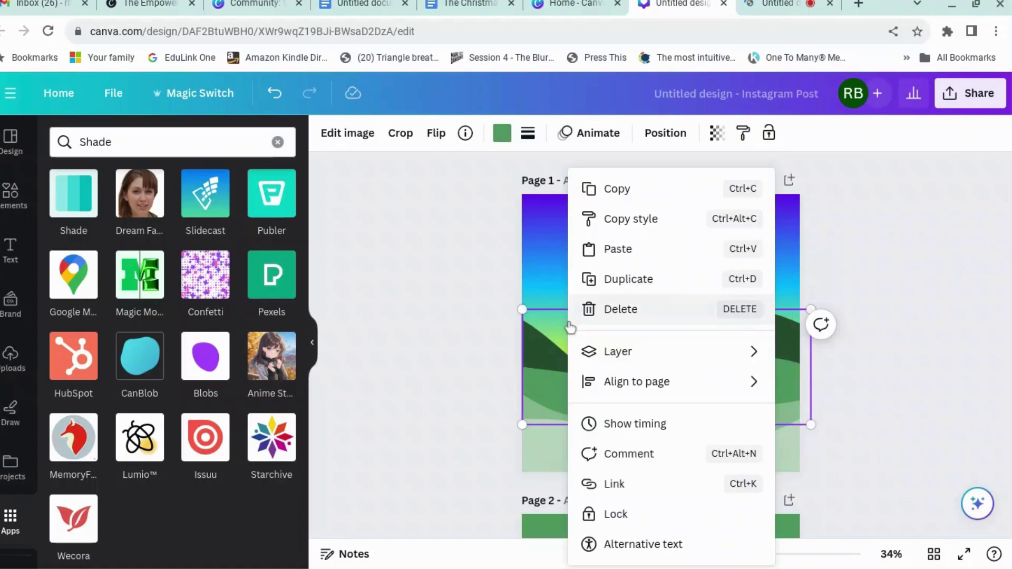
pyautogui.moveTo(624, 355)
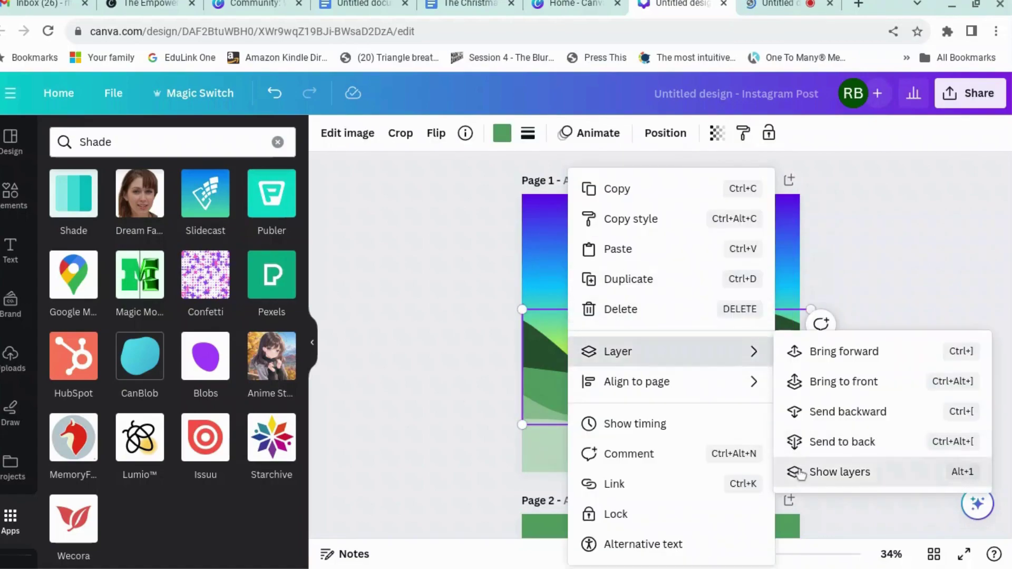
pyautogui.click(835, 471)
pyautogui.click(209, 429)
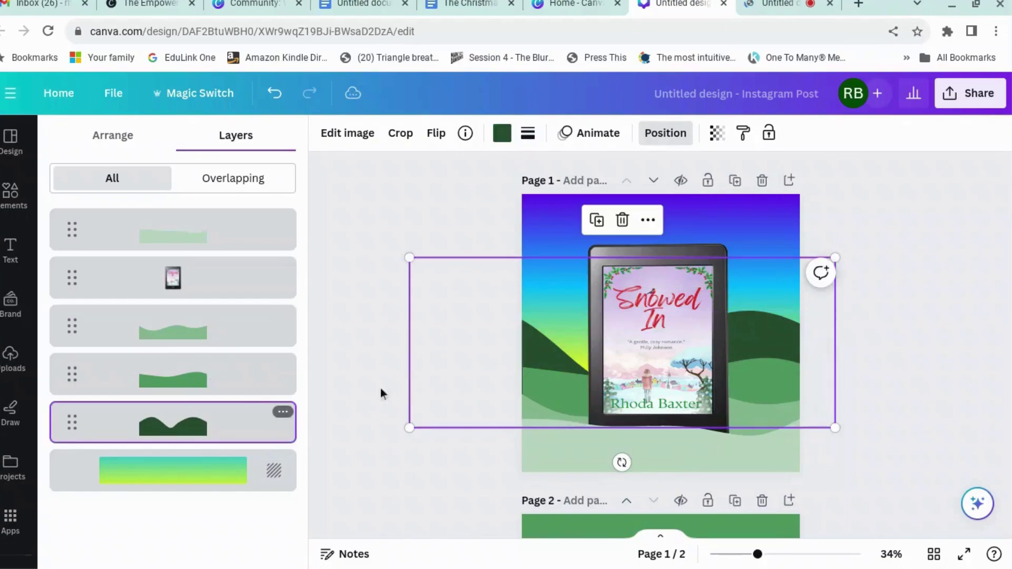
pyautogui.moveTo(409, 257); pyautogui.dragTo(395, 233)
pyautogui.press('Delete')
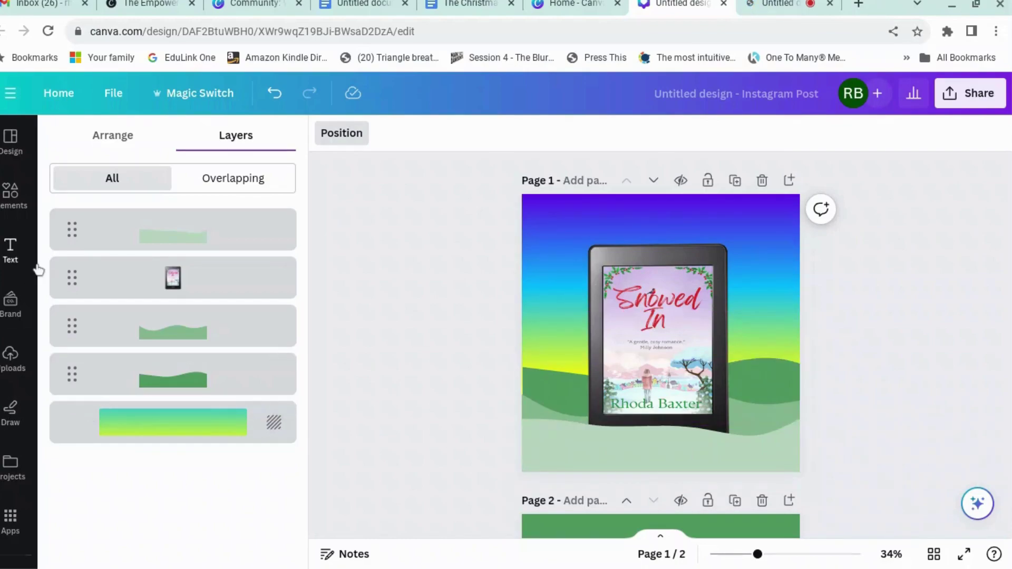
# Duplicate the light green hill shape and recolour the copy teal.
pyautogui.click(115, 348)
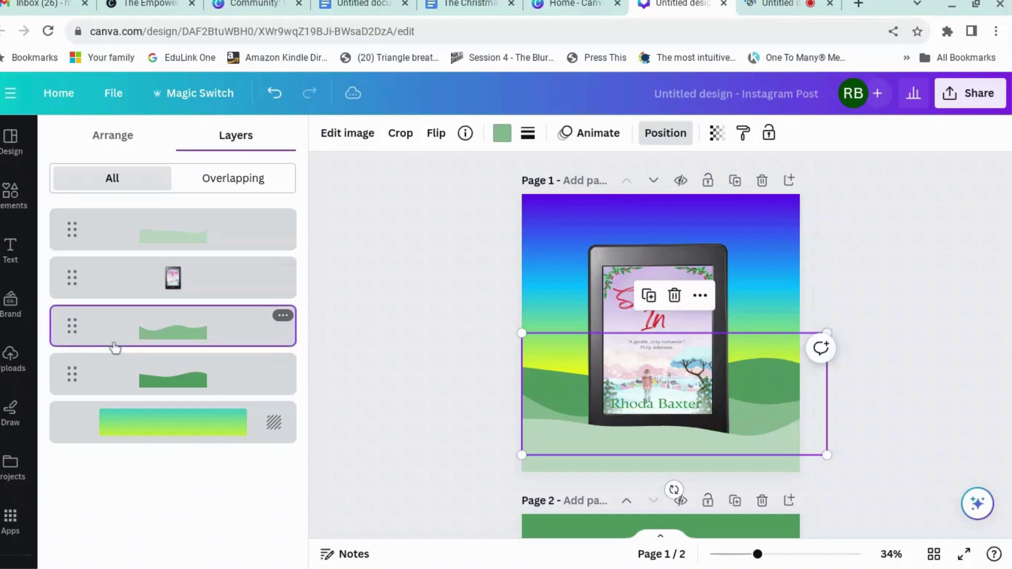
pyautogui.click(502, 134)
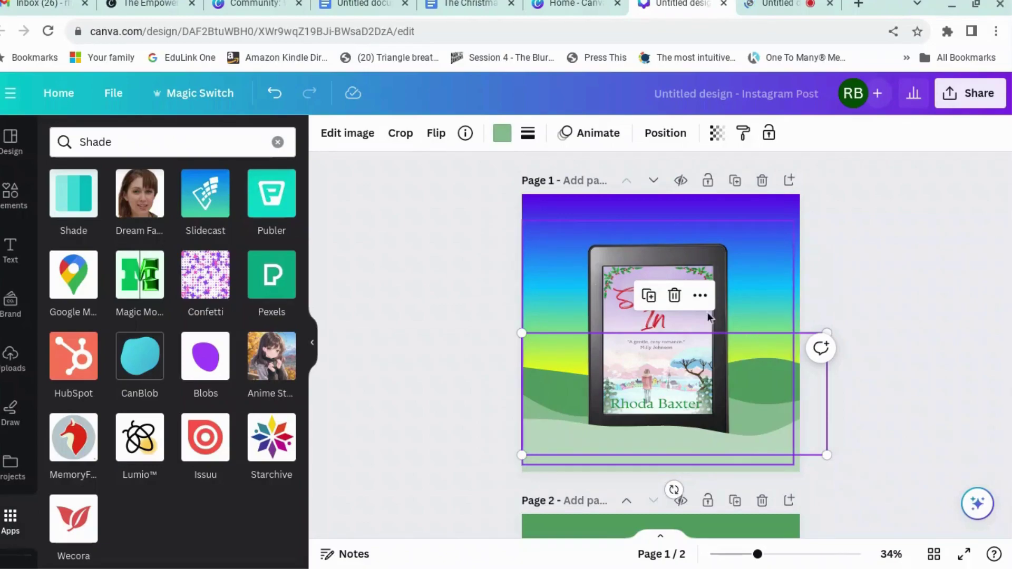
pyautogui.click(648, 295)
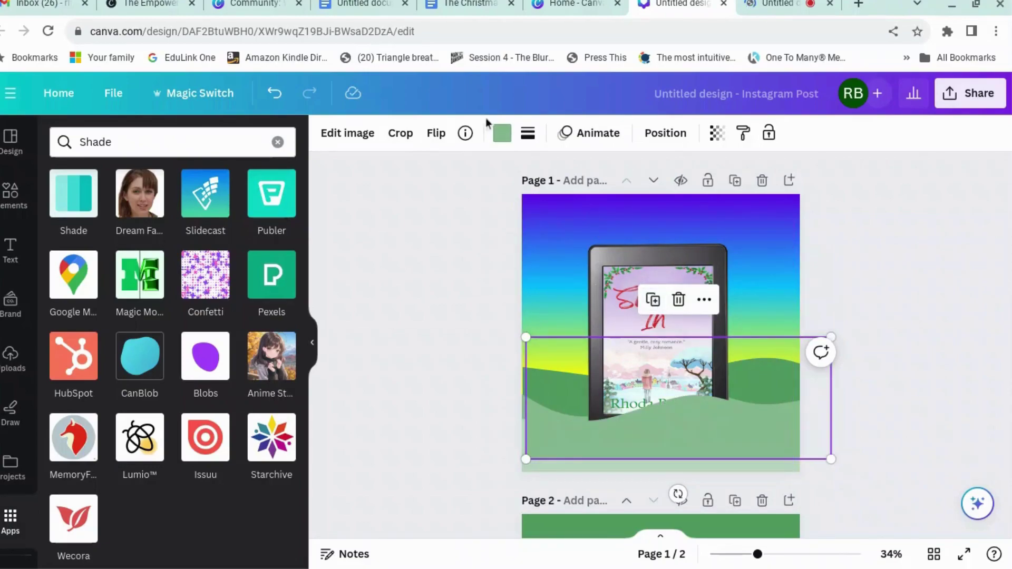
pyautogui.click(503, 134)
pyautogui.click(110, 225)
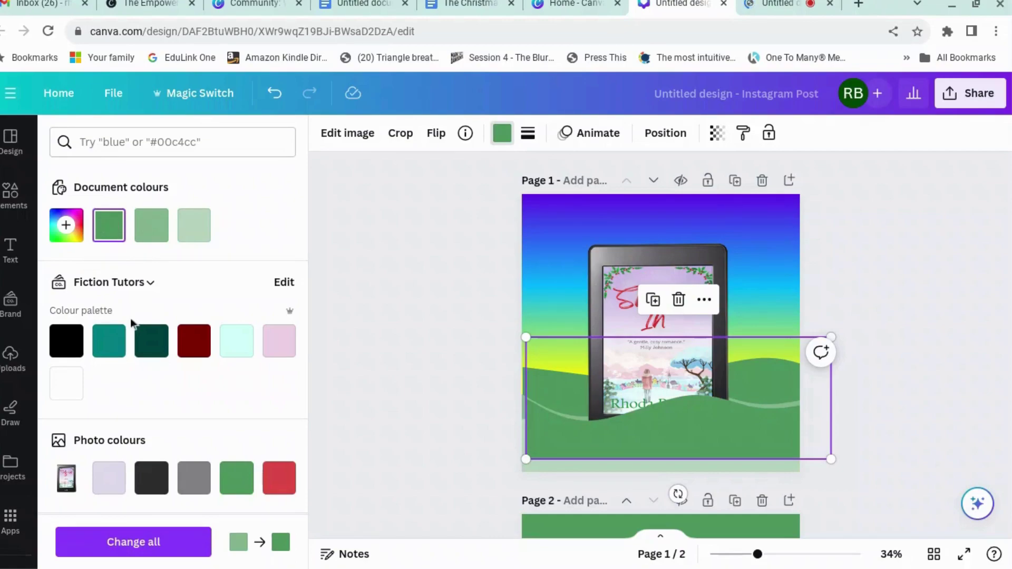
pyautogui.click(123, 352)
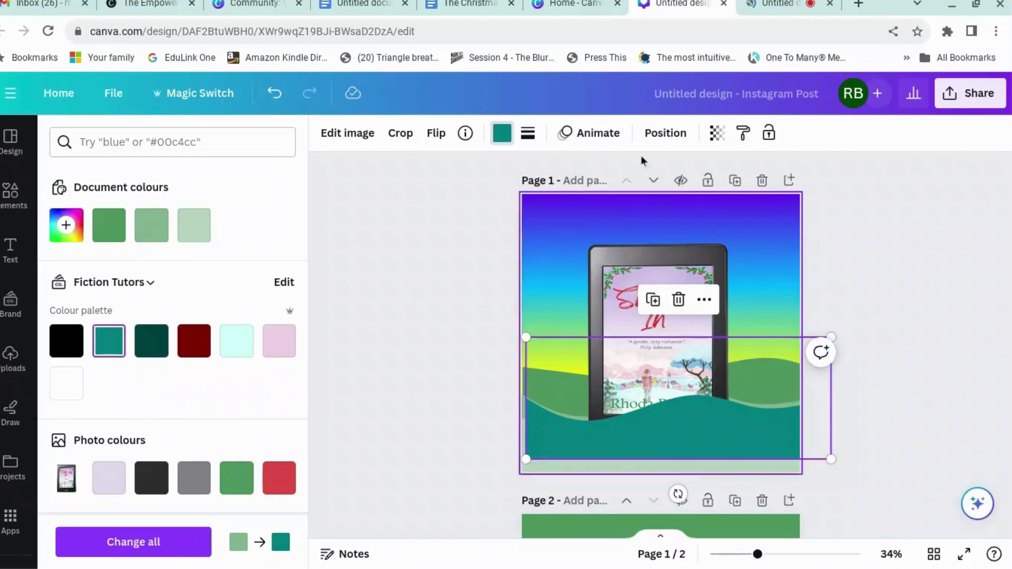
# Move the teal copy behind the other hills in layers and raise it on the page.
pyautogui.click(673, 131)
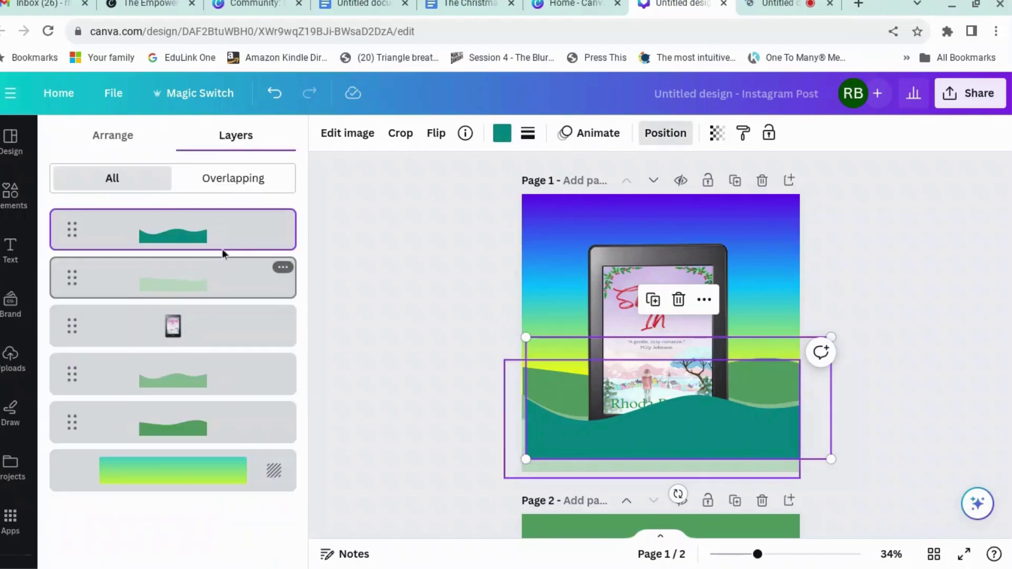
pyautogui.moveTo(223, 248); pyautogui.dragTo(223, 464)
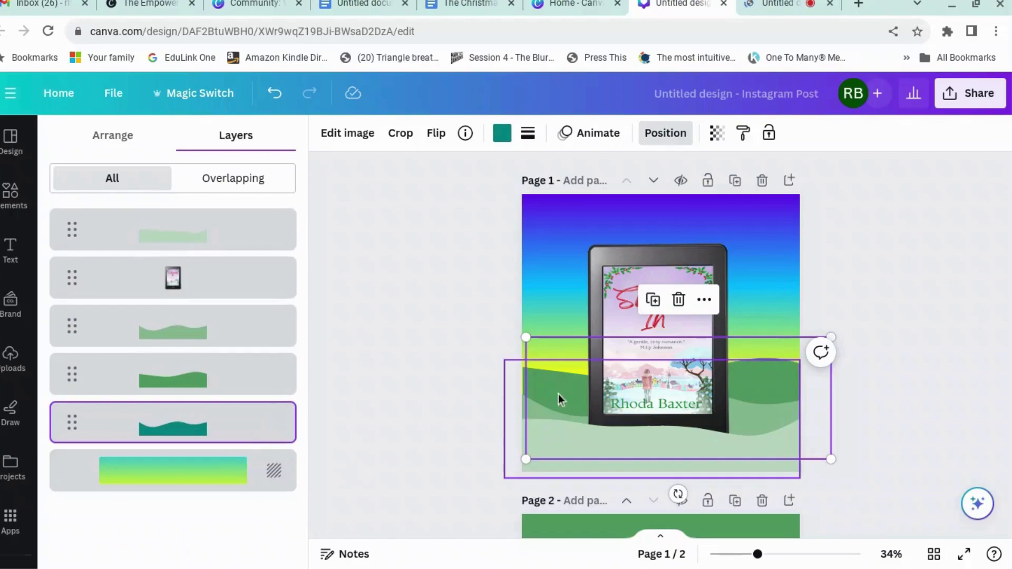
pyautogui.moveTo(560, 350); pyautogui.dragTo(550, 304)
pyautogui.click(947, 374)
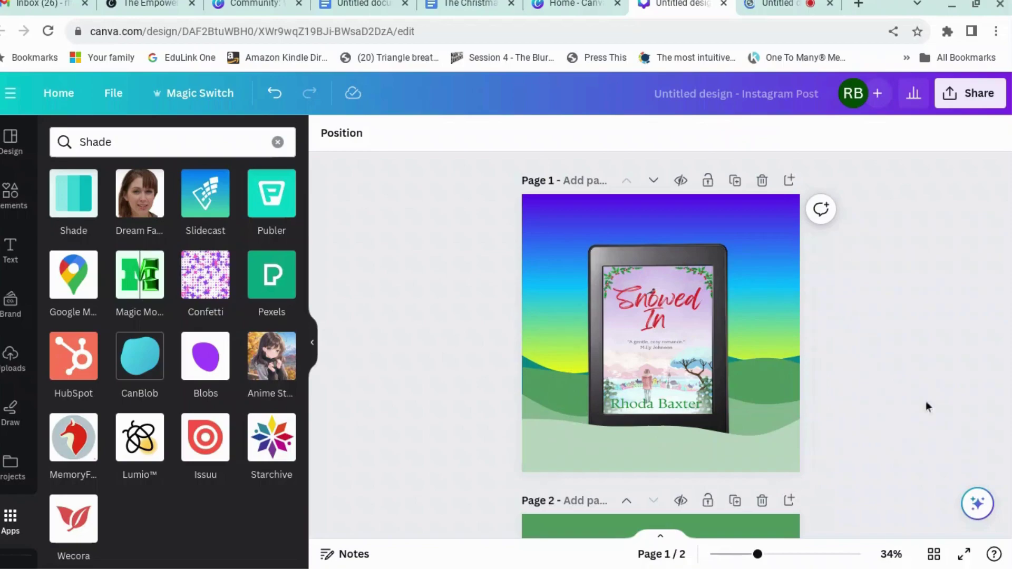
# Inspect the colour stops of the background's sky gradient.
pyautogui.click(536, 447)
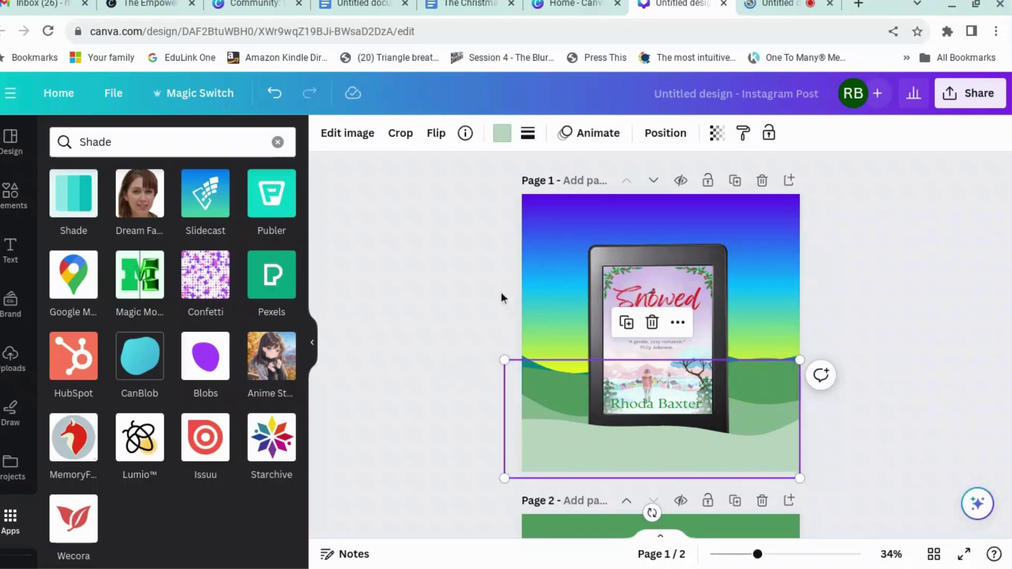
pyautogui.click(548, 206)
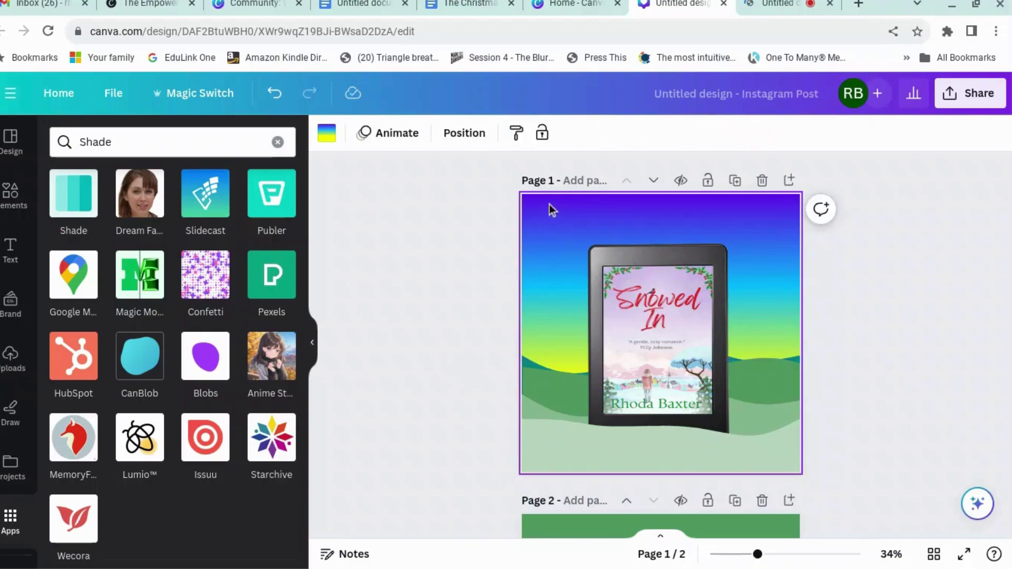
pyautogui.click(326, 136)
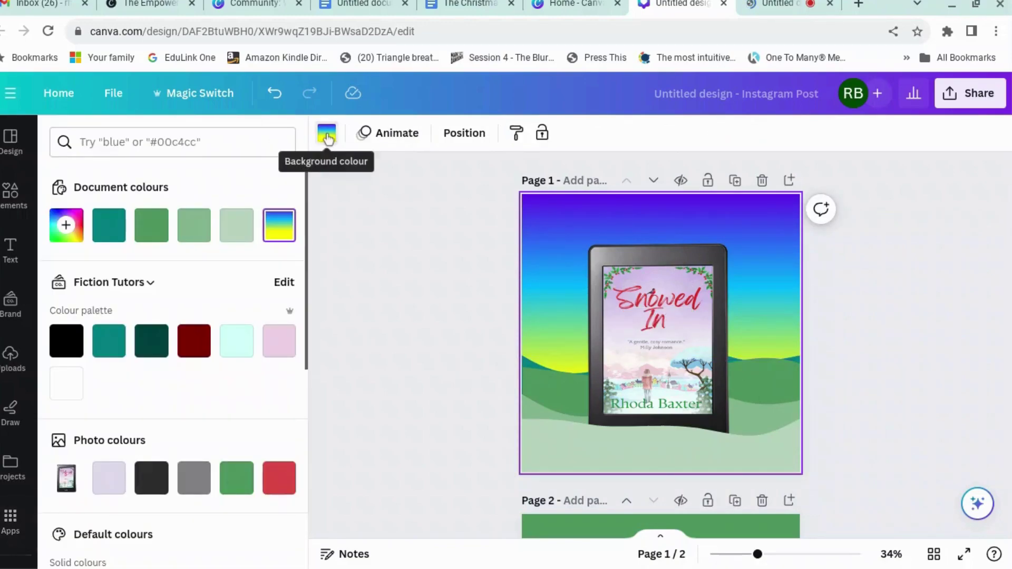
pyautogui.click(280, 227)
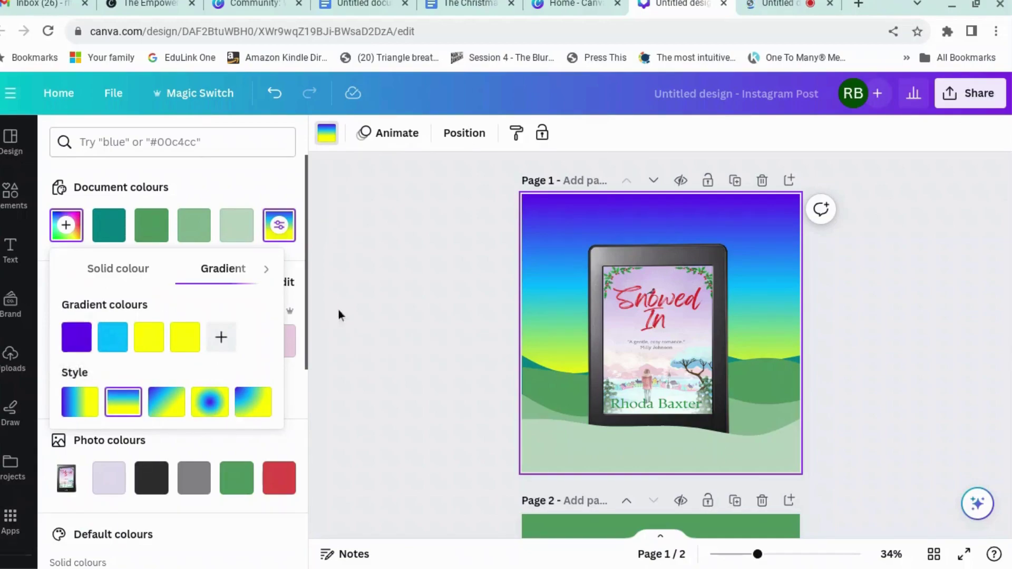
pyautogui.click(372, 293)
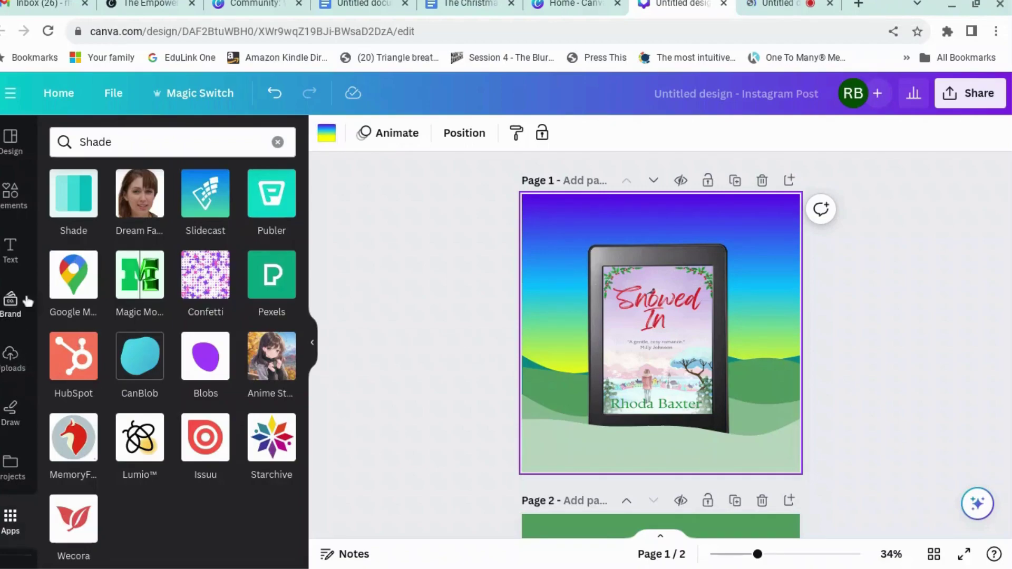
# Generate a 5e17eb shade palette in the Shade app, add it, and place it top-right.
pyautogui.click(76, 181)
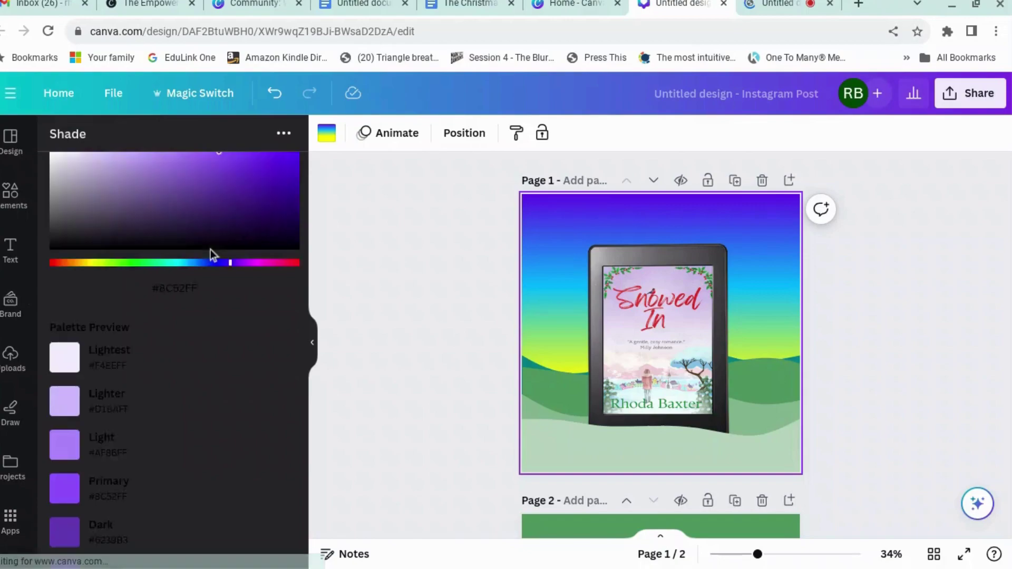
pyautogui.moveTo(199, 299); pyautogui.dragTo(162, 305)
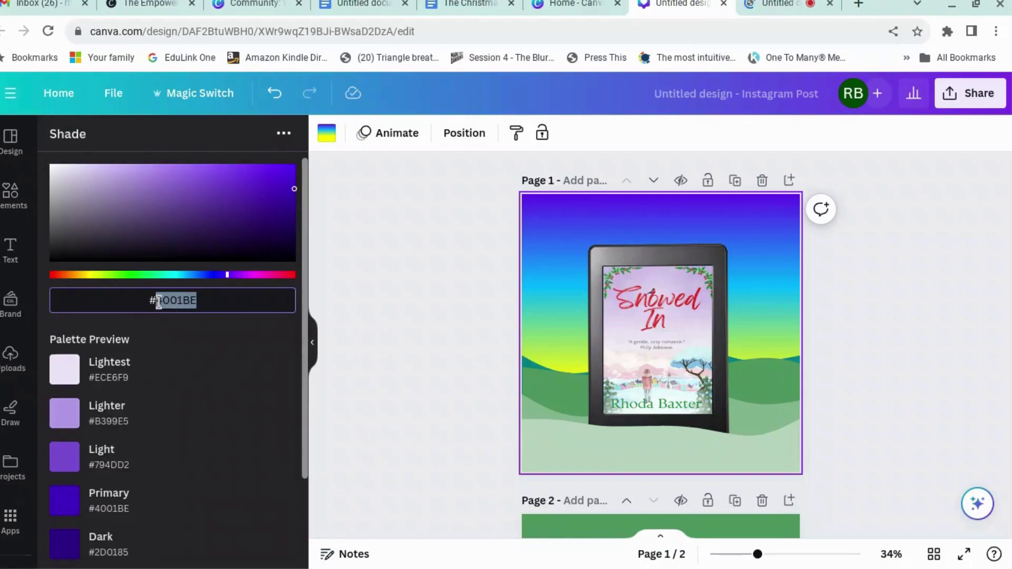
pyautogui.write('5e17eb')
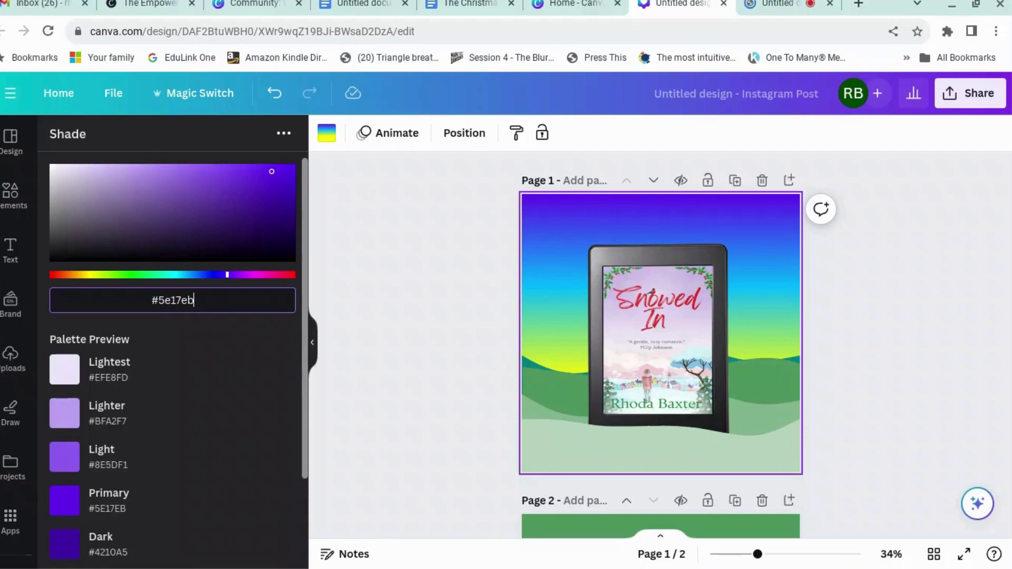
pyautogui.scroll(-3, 138, 482)
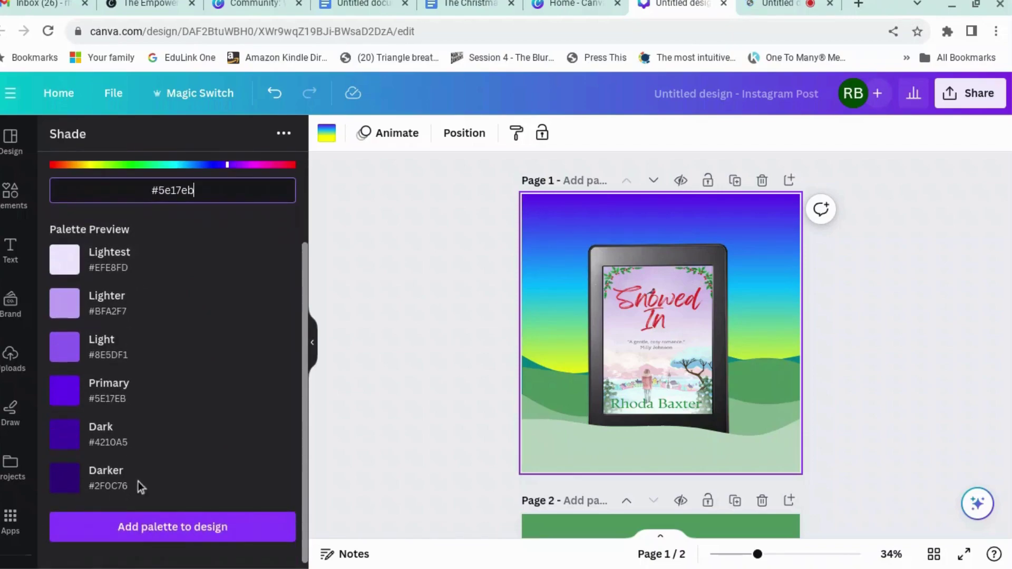
pyautogui.click(143, 535)
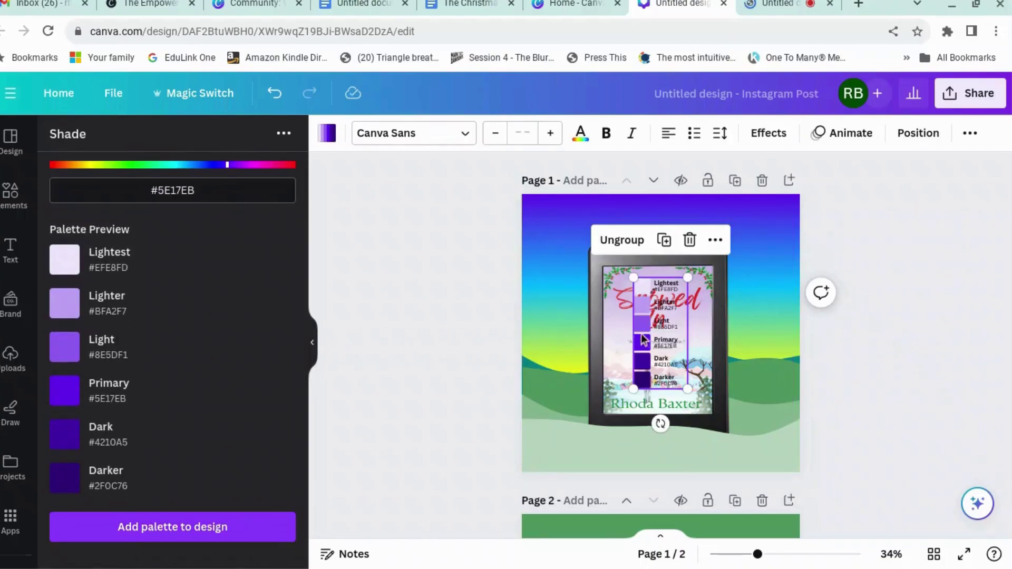
pyautogui.moveTo(632, 319); pyautogui.dragTo(755, 257)
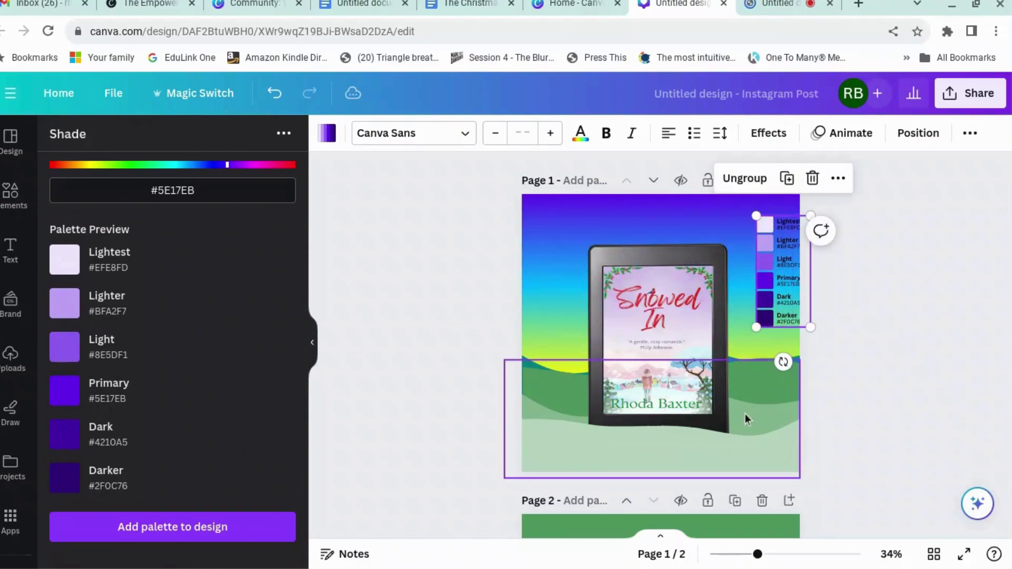
# Recolour the front hill lightest lavender, lower it, and make the light green hill light purple.
pyautogui.click(561, 449)
pyautogui.click(497, 133)
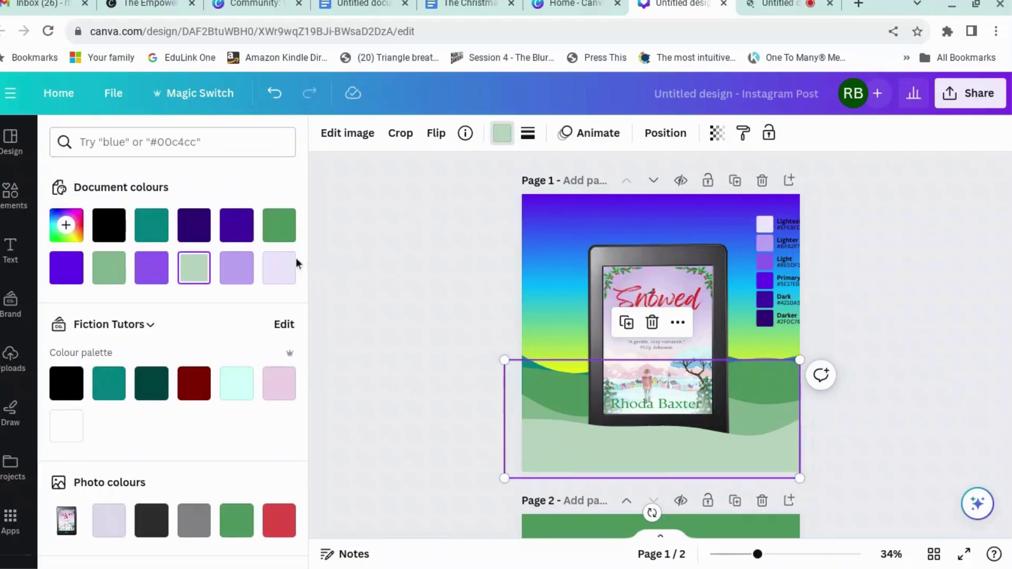
pyautogui.click(291, 278)
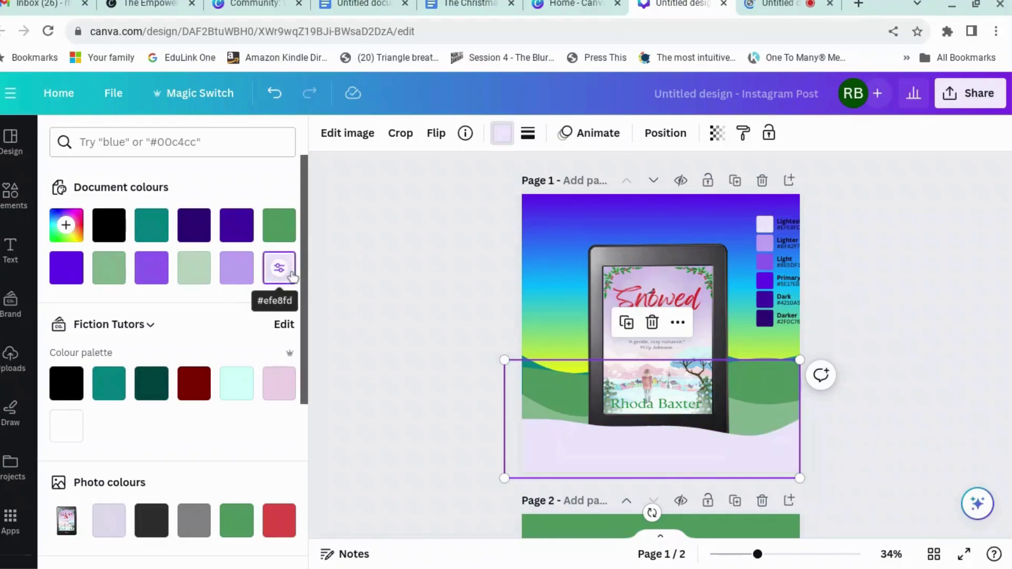
pyautogui.moveTo(517, 378); pyautogui.dragTo(560, 403)
pyautogui.click(666, 132)
pyautogui.click(213, 393)
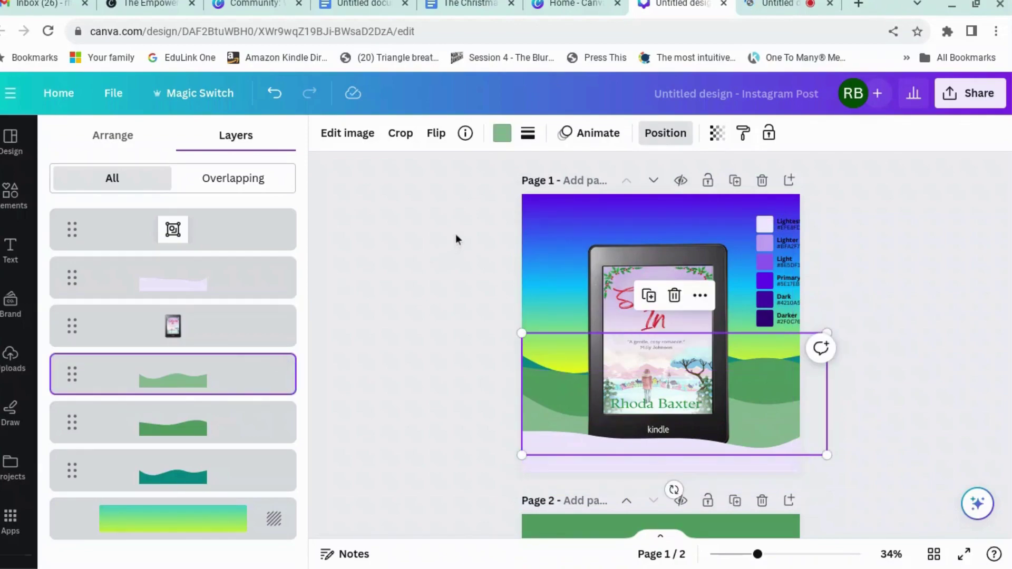
pyautogui.click(501, 136)
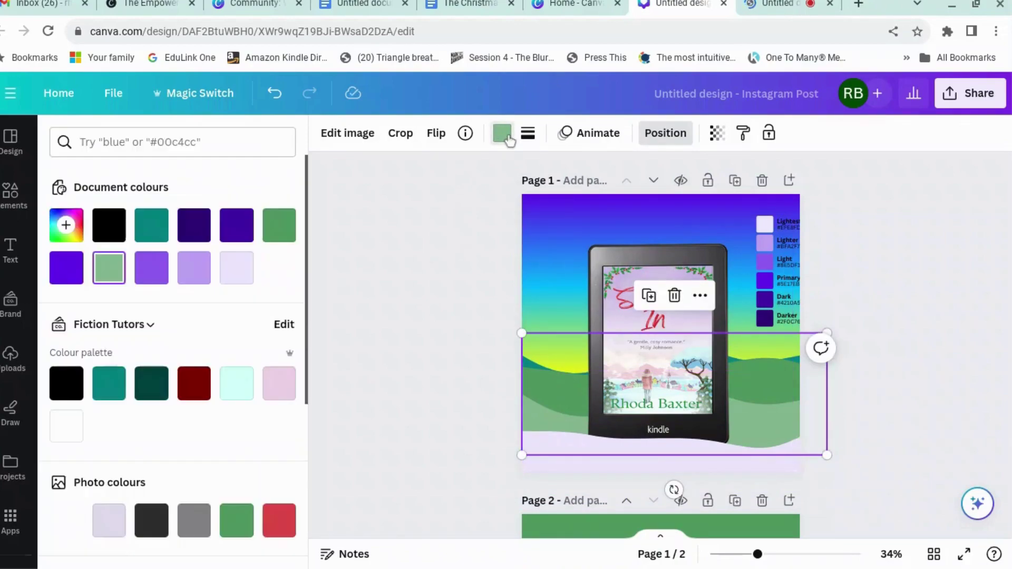
pyautogui.click(194, 267)
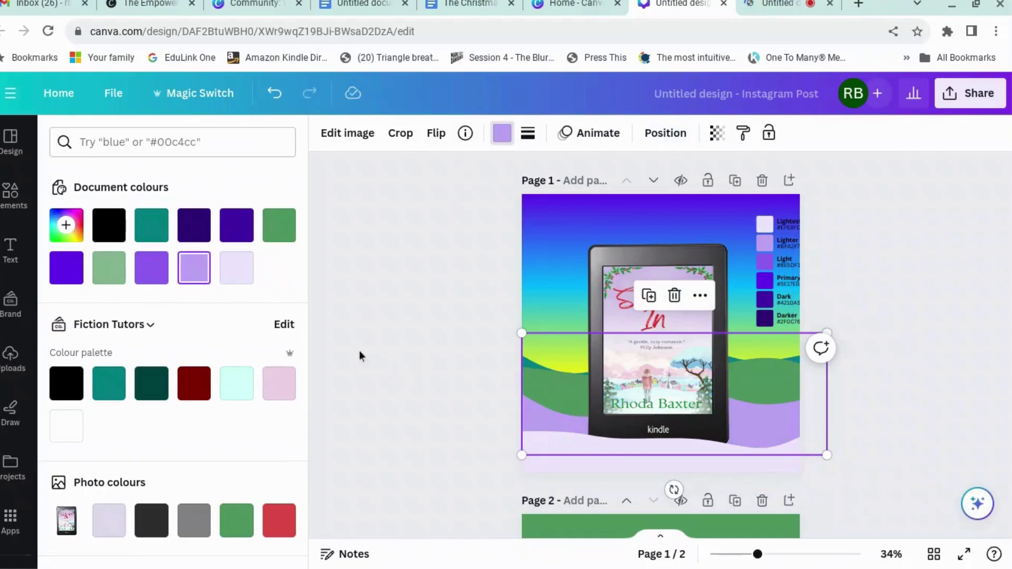
# Recolour the green hill #8e5df1 and the teal wave purple, then preview the #8C52FF shade palette.
pyautogui.click(660, 134)
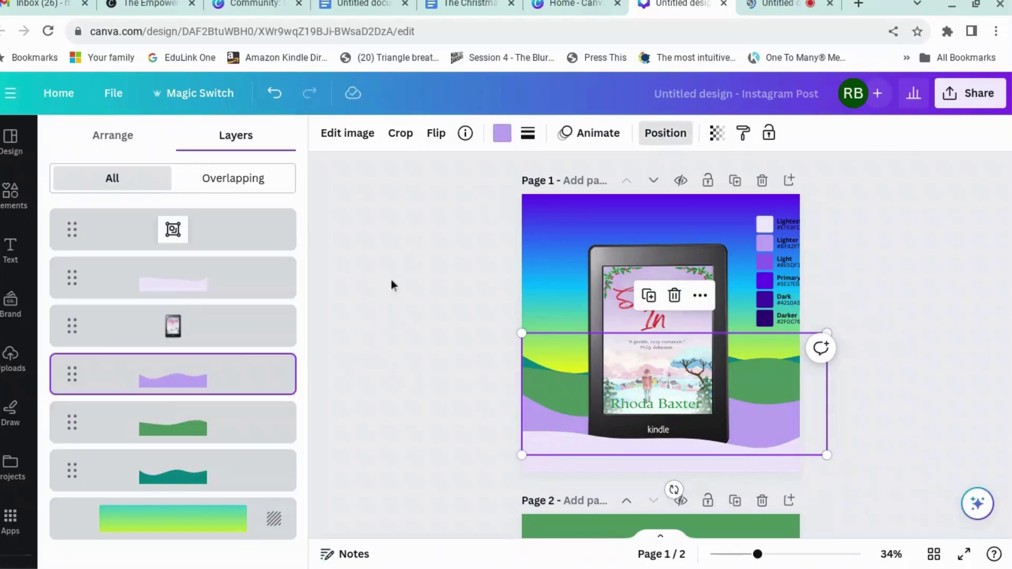
pyautogui.click(225, 426)
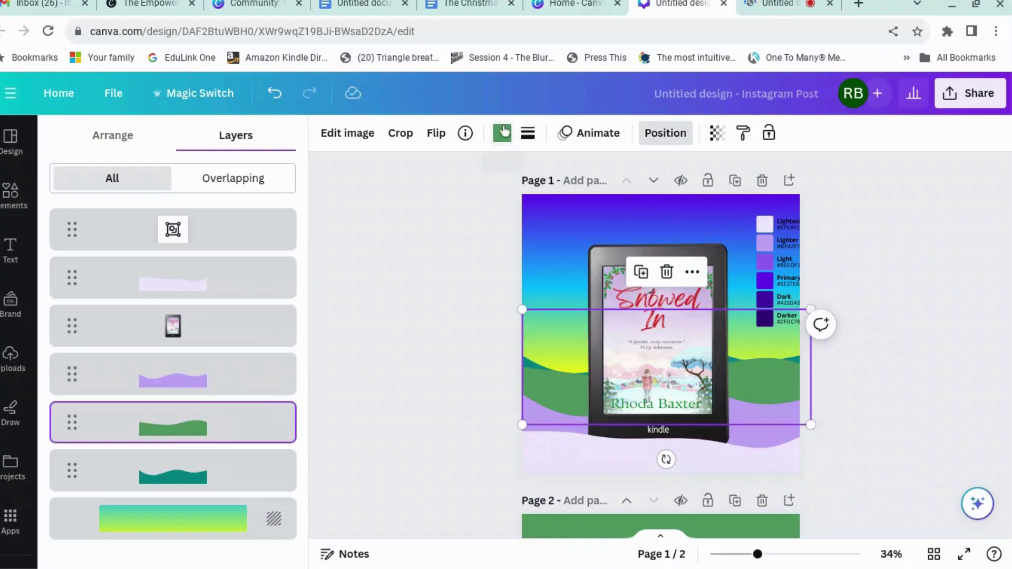
pyautogui.click(504, 133)
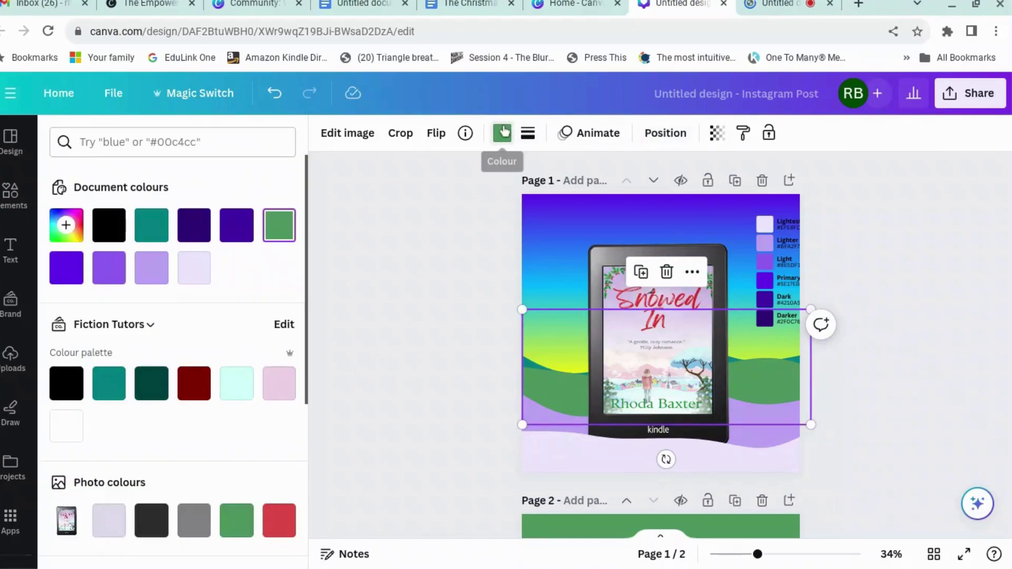
pyautogui.click(109, 267)
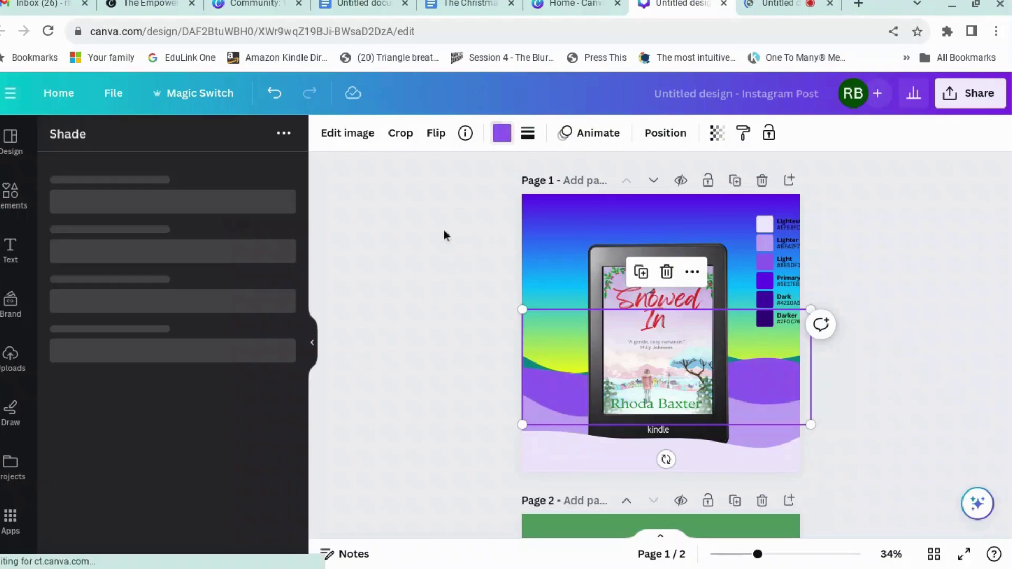
pyautogui.click(665, 133)
pyautogui.click(230, 480)
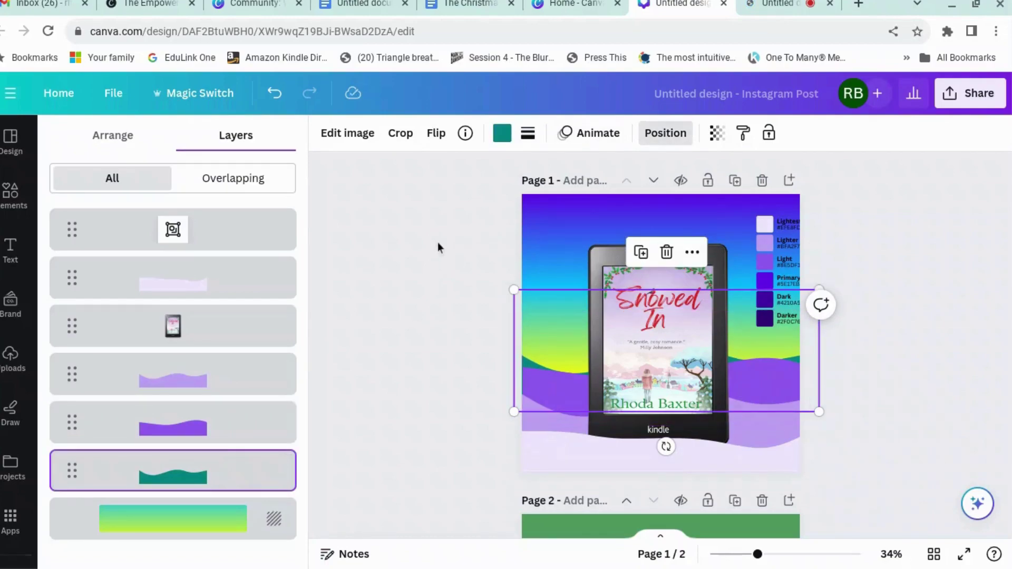
pyautogui.click(503, 136)
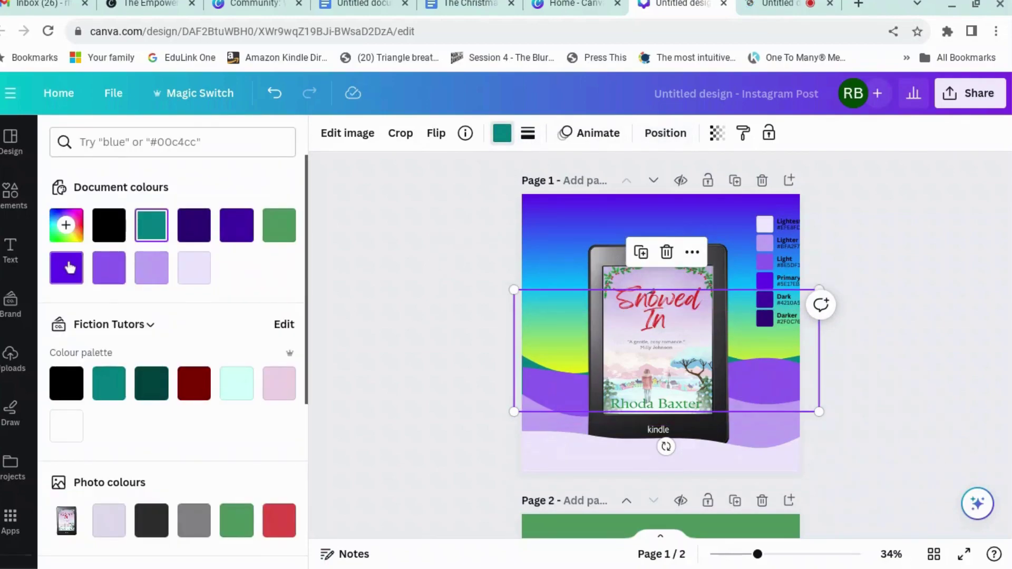
pyautogui.click(67, 268)
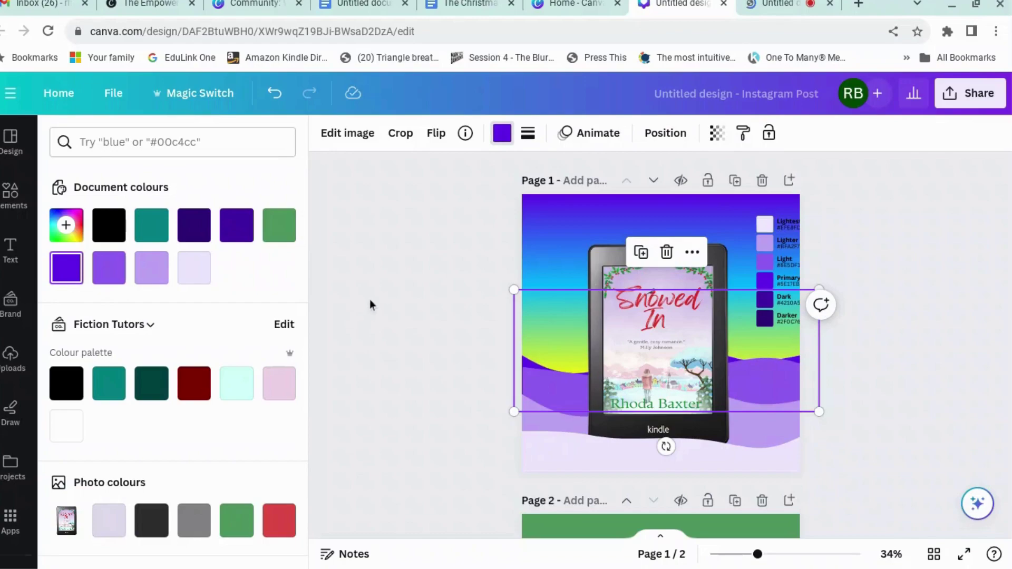
pyautogui.click(966, 285)
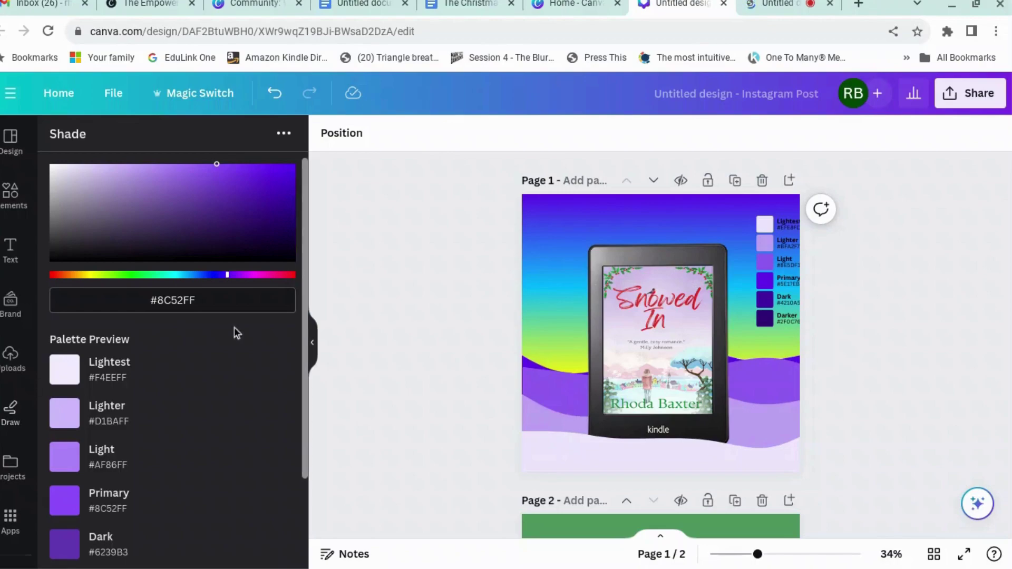
# Search Elements for 'christmas tree', showing only free Graphics results.
pyautogui.click(21, 196)
pyautogui.scroll(1, 199, 282)
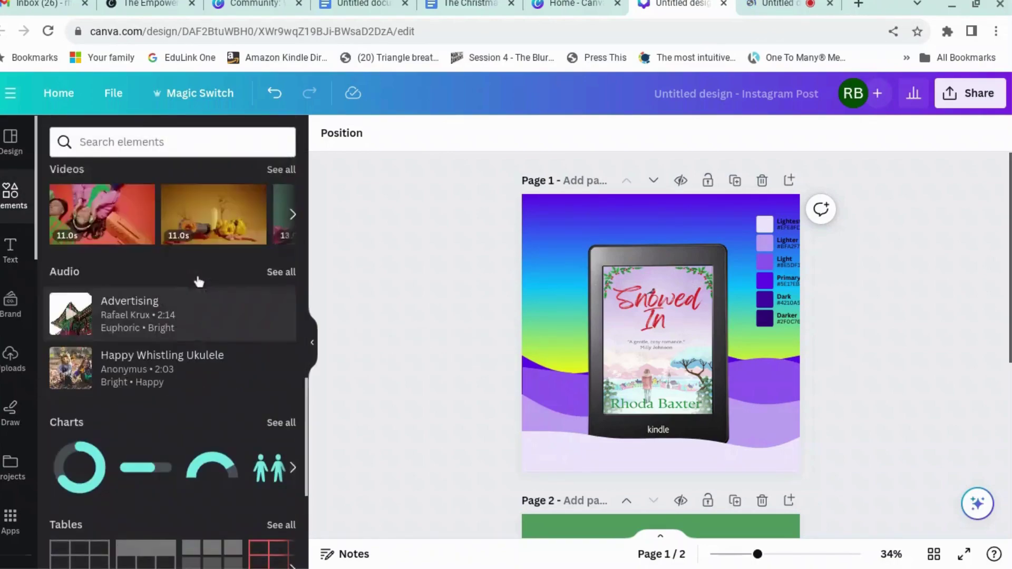
pyautogui.scroll(5, 199, 282)
pyautogui.click(203, 142)
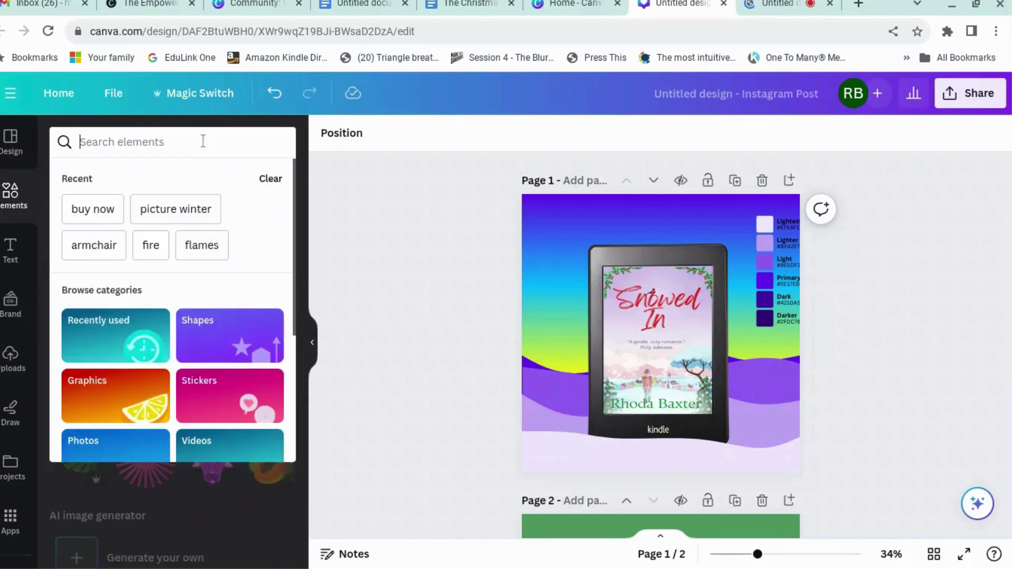
pyautogui.write('christmas tree')
pyautogui.press('Return')
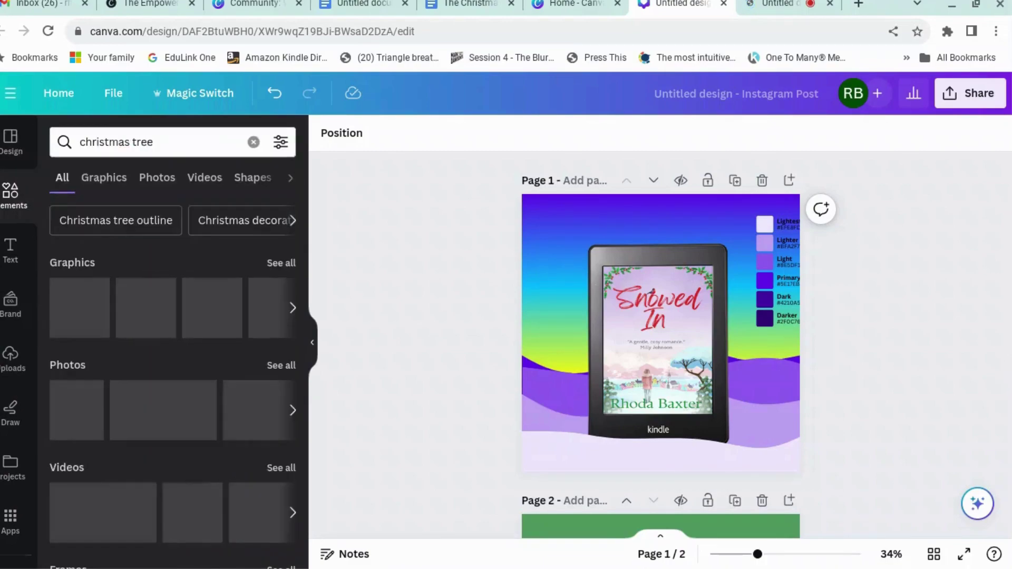
pyautogui.click(281, 263)
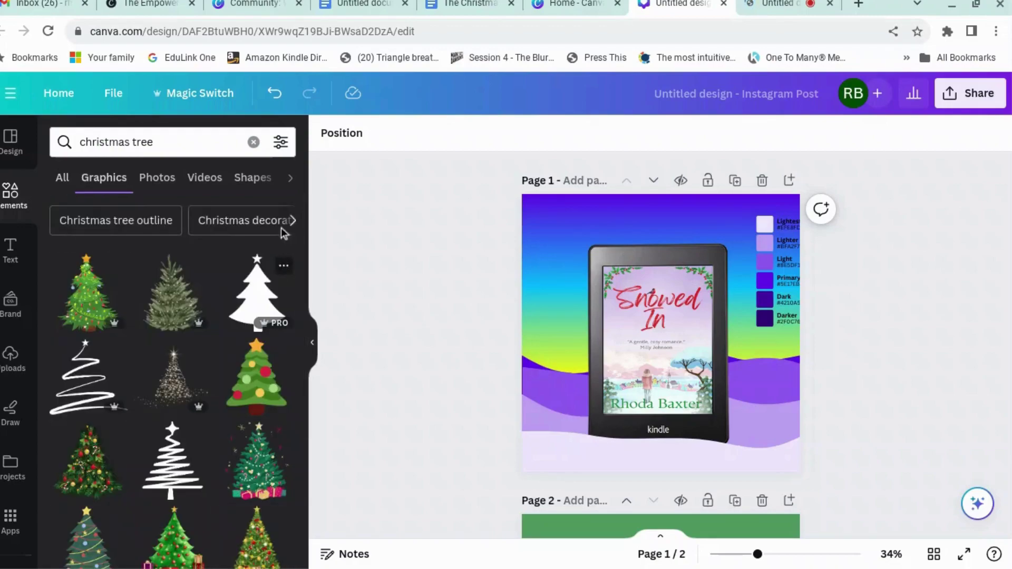
pyautogui.click(281, 142)
pyautogui.scroll(-2, 174, 332)
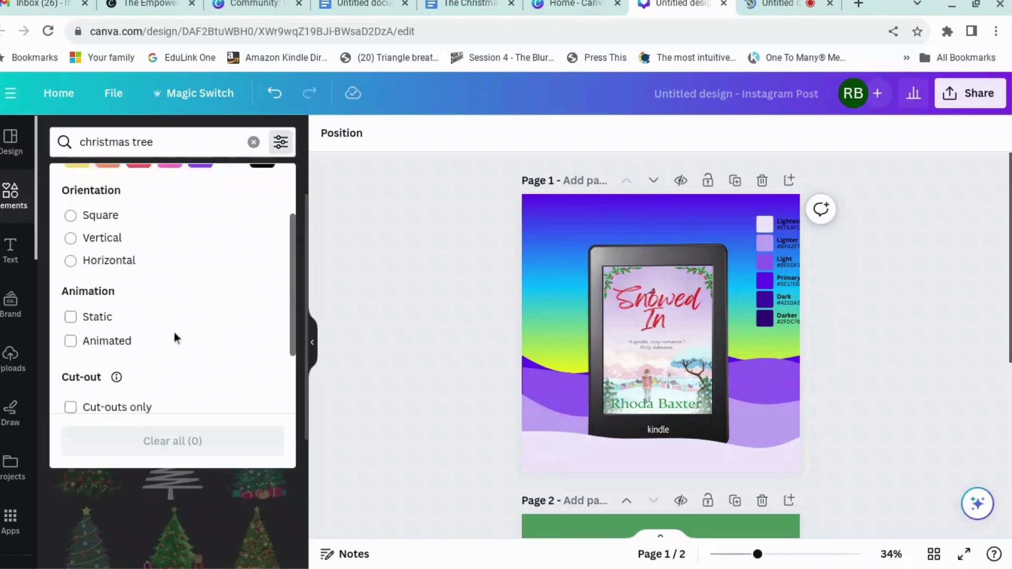
pyautogui.scroll(-3, 105, 374)
pyautogui.click(95, 365)
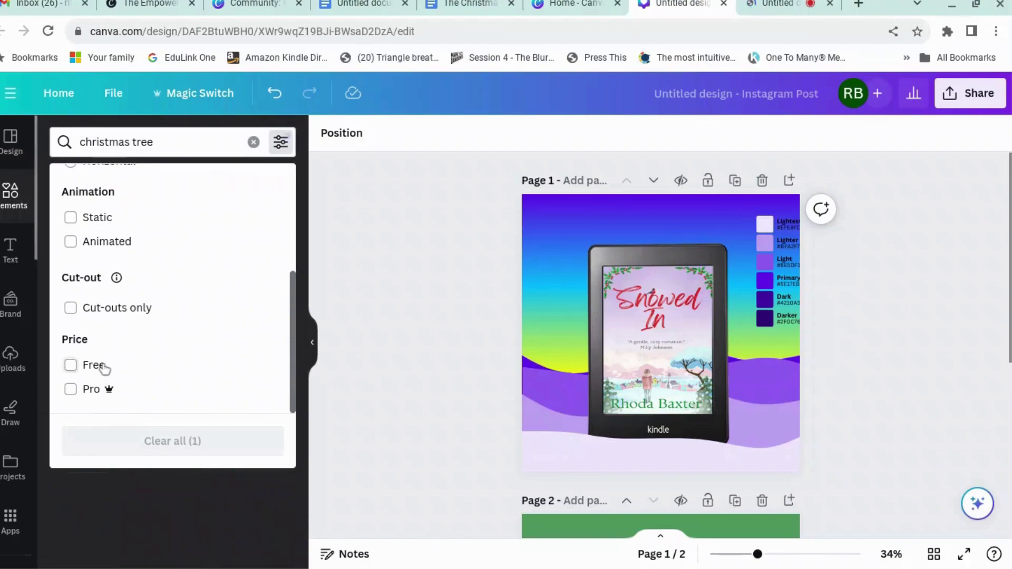
pyautogui.click(390, 441)
# Add the two-pine-tree graphic, move it to the page's left edge and shrink it.
pyautogui.scroll(-3, 262, 432)
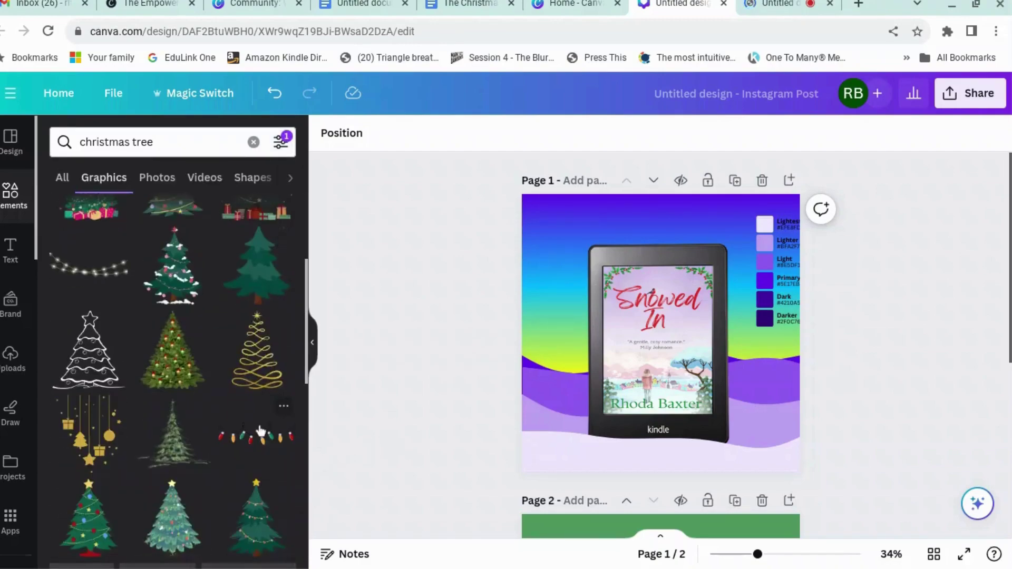
pyautogui.click(258, 332)
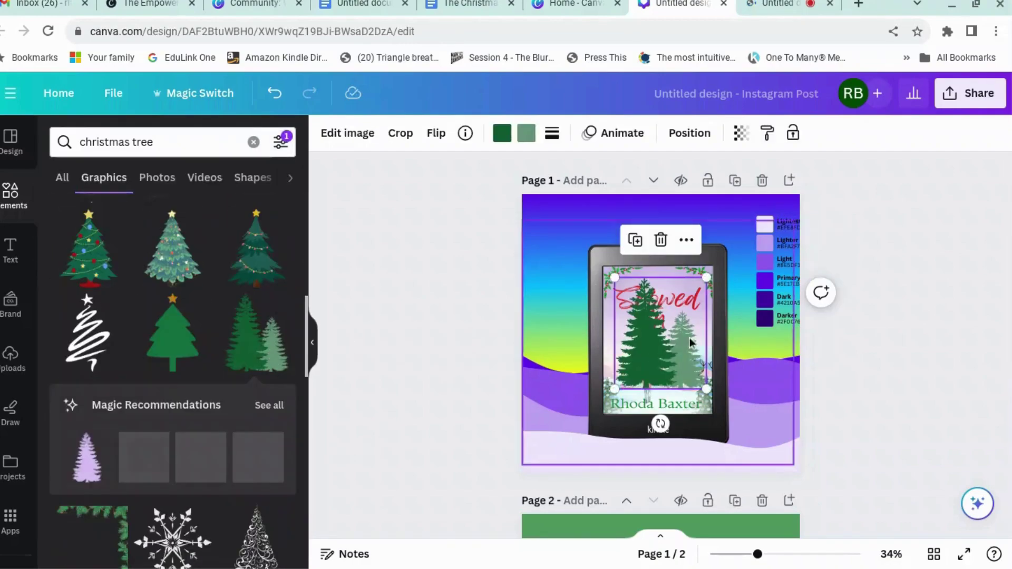
pyautogui.moveTo(671, 354); pyautogui.dragTo(568, 324)
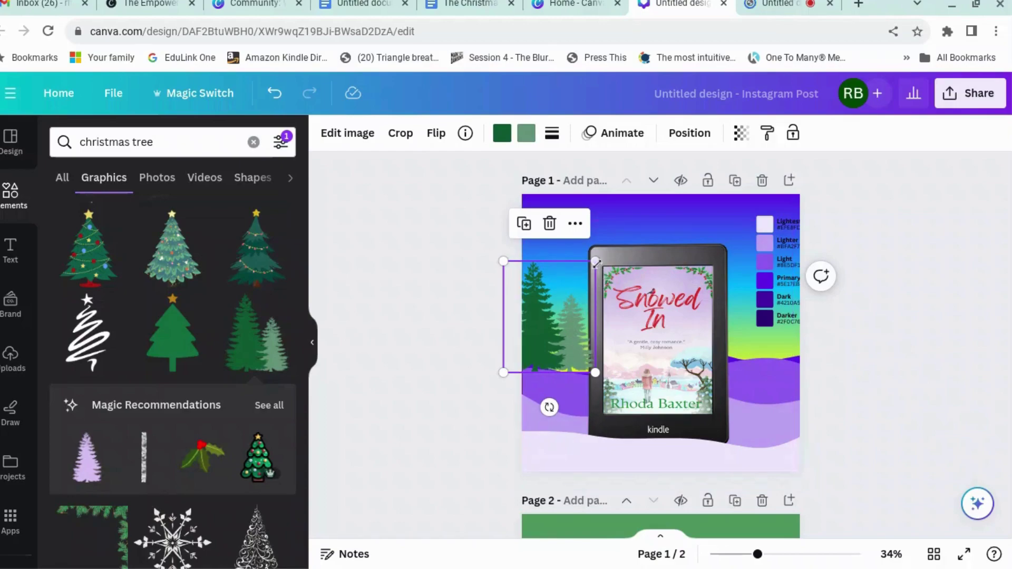
pyautogui.moveTo(585, 275); pyautogui.dragTo(560, 303)
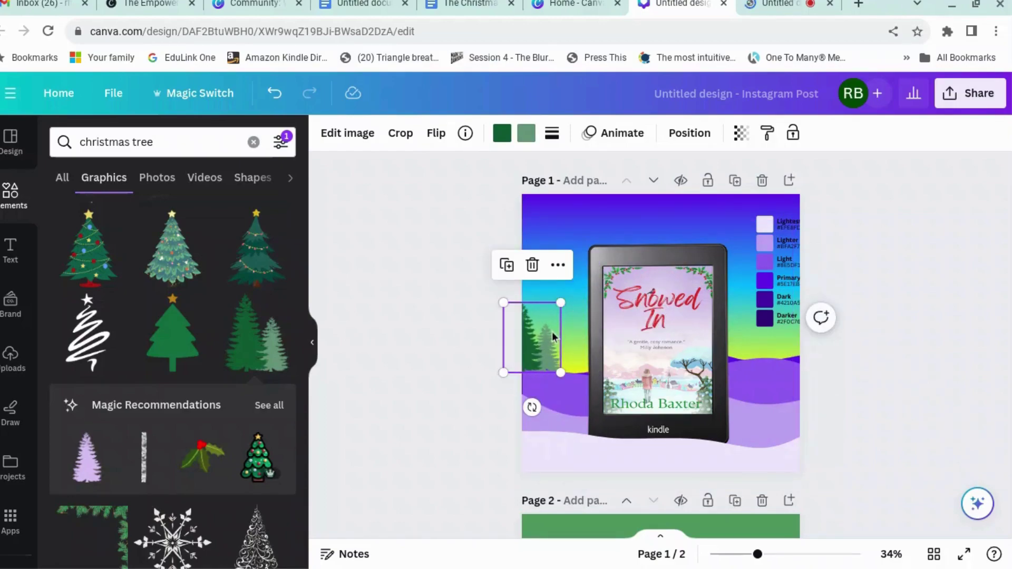
# Recolour the pine trees: dark green to black and sage green to dark green.
pyautogui.click(502, 132)
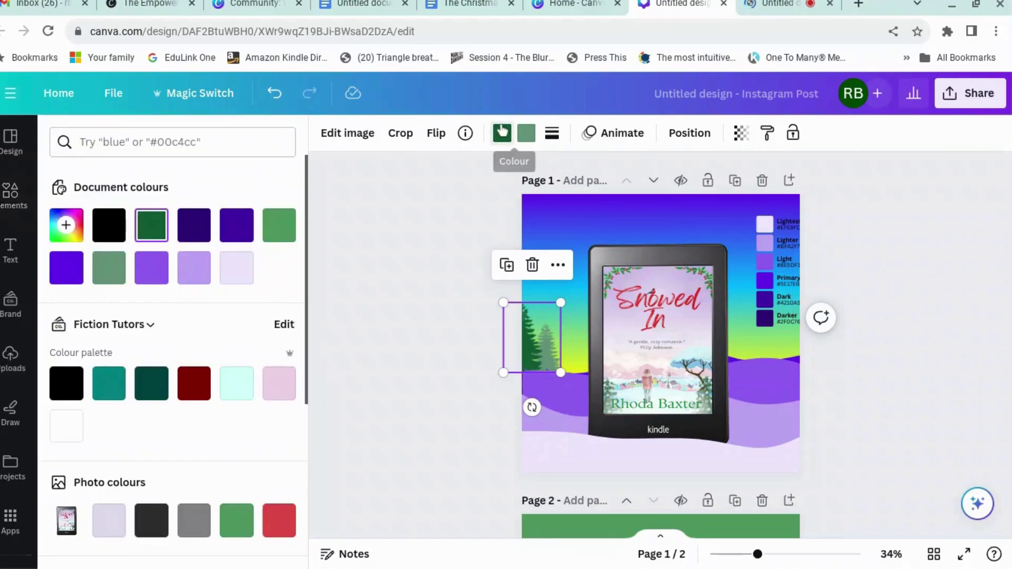
pyautogui.click(66, 383)
pyautogui.click(526, 133)
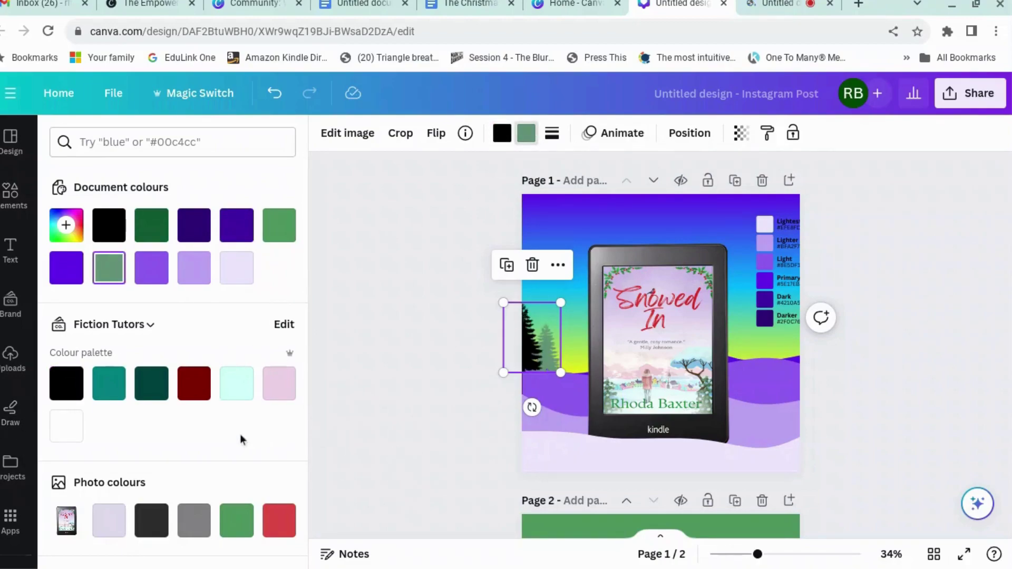
pyautogui.click(146, 389)
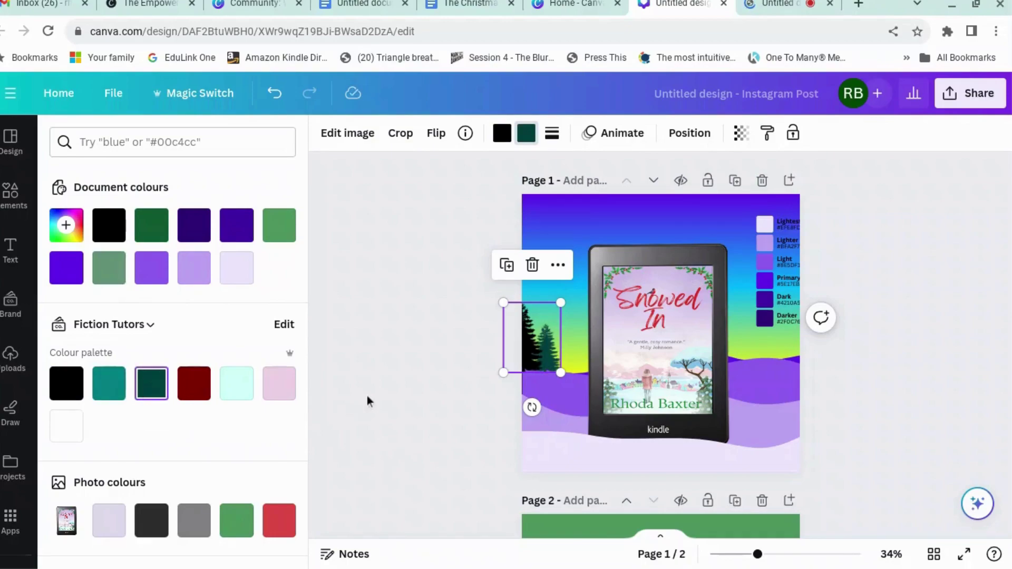
# Duplicate the trees, move the copy right of the Kindle, flip it horizontally and shrink it.
pyautogui.press('Escape')
pyautogui.moveTo(545, 343); pyautogui.dragTo(766, 342)
pyautogui.click(434, 134)
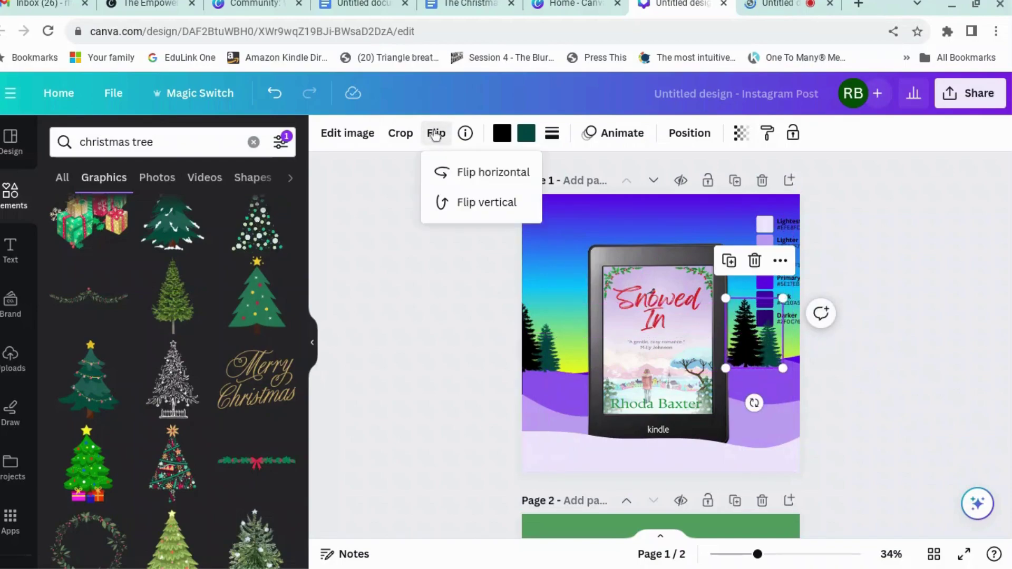
pyautogui.click(461, 174)
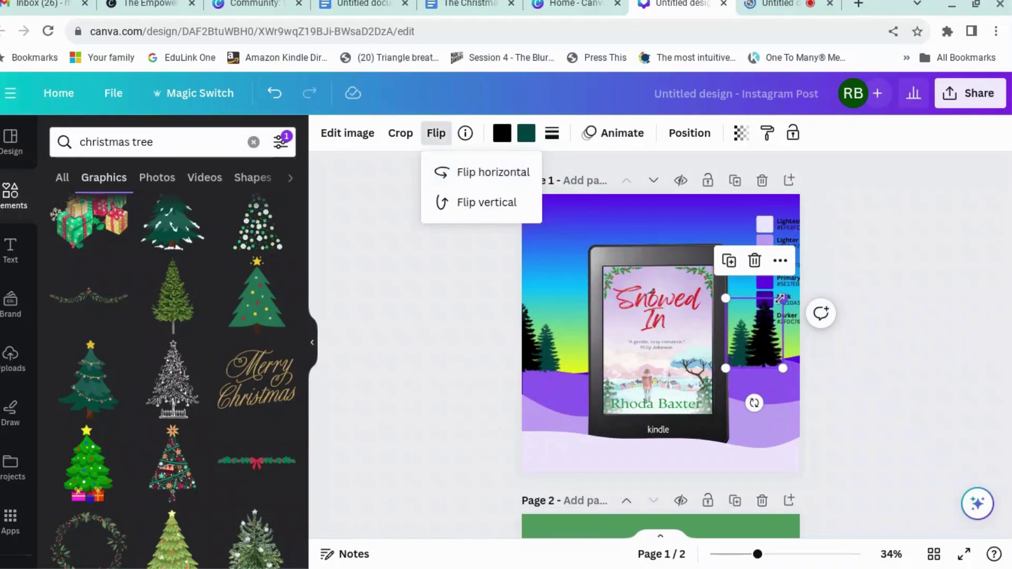
pyautogui.moveTo(781, 300); pyautogui.dragTo(756, 331)
# Make the right-hand tree copy black and deselect it.
pyautogui.click(526, 133)
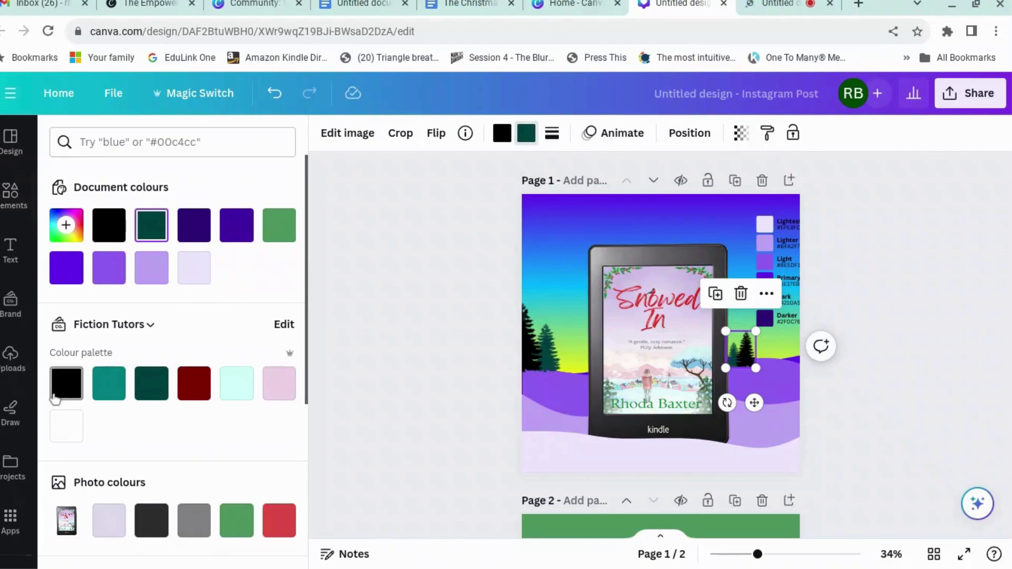
pyautogui.click(55, 399)
pyautogui.click(982, 366)
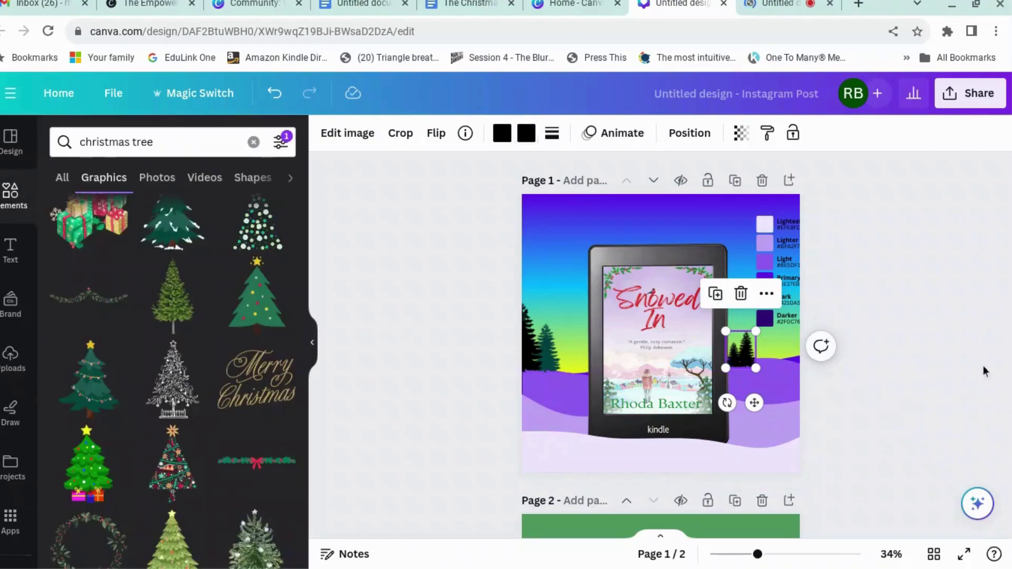
pyautogui.click(983, 365)
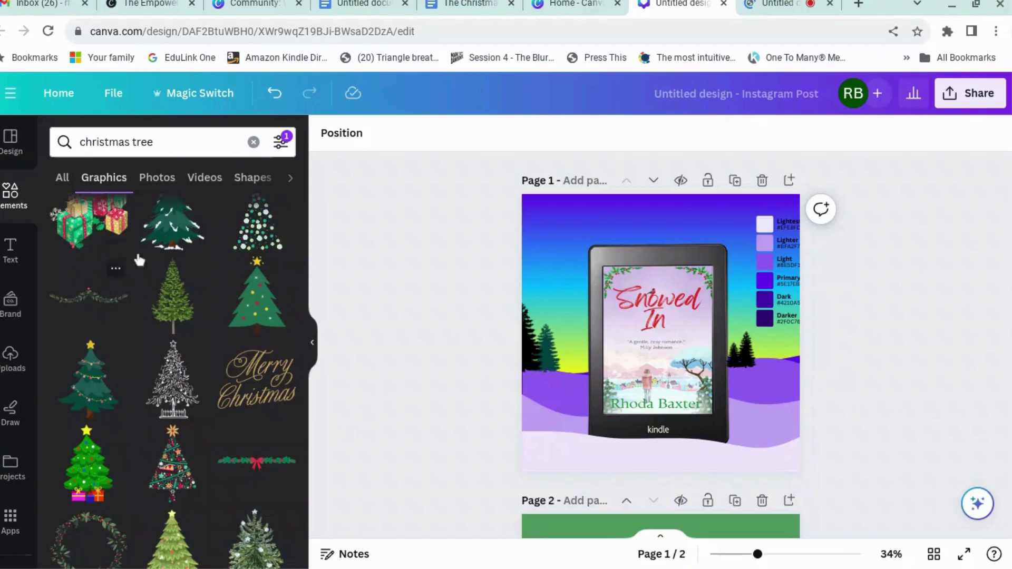
pyautogui.click(162, 140)
# Search for 'lamppost', try the red lamppost graphic, then delete it.
pyautogui.moveTo(162, 140); pyautogui.dragTo(24, 136)
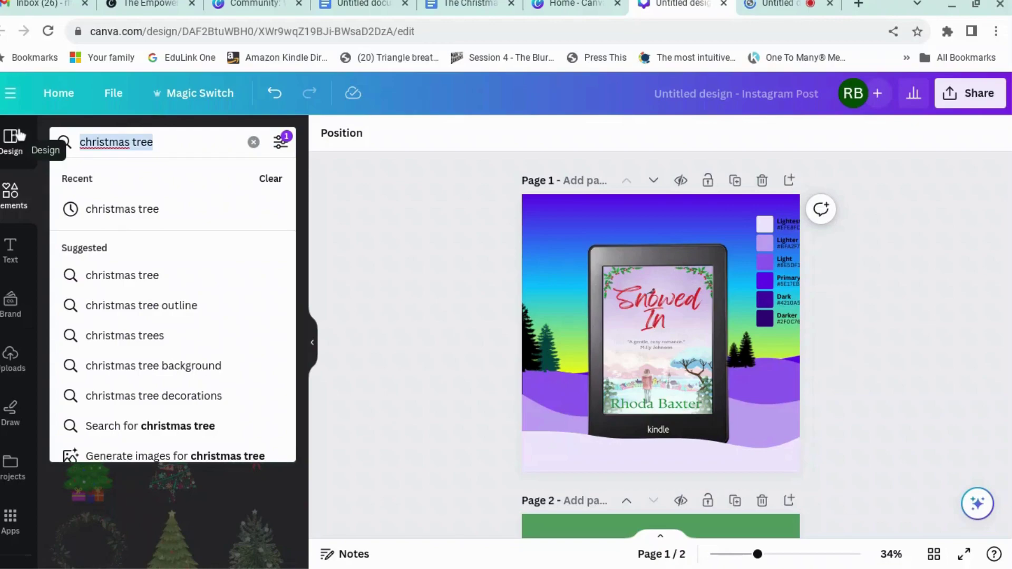
pyautogui.write('l')
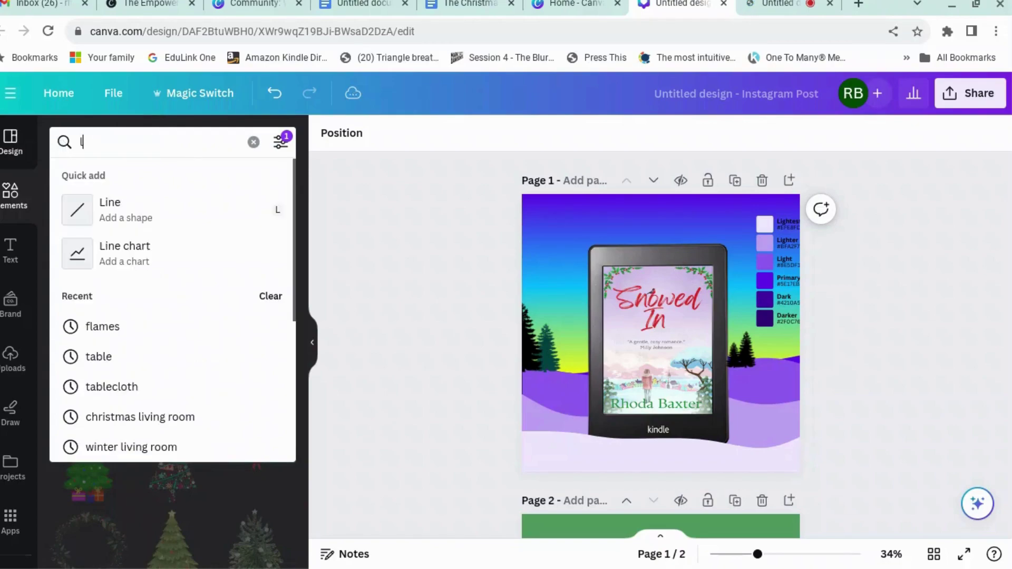
pyautogui.write('amppost')
pyautogui.press('Return')
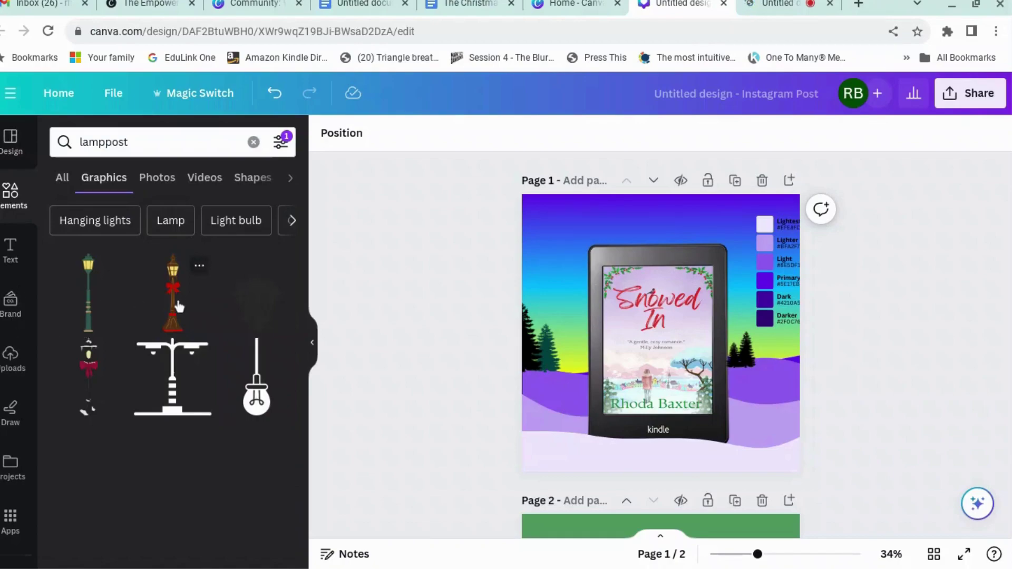
pyautogui.click(179, 306)
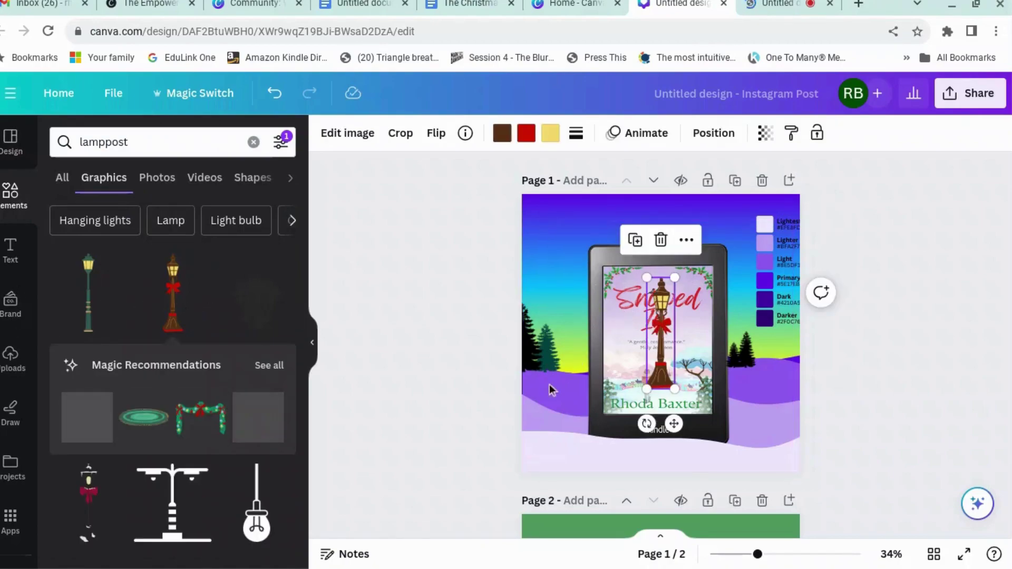
pyautogui.moveTo(658, 327); pyautogui.dragTo(549, 382)
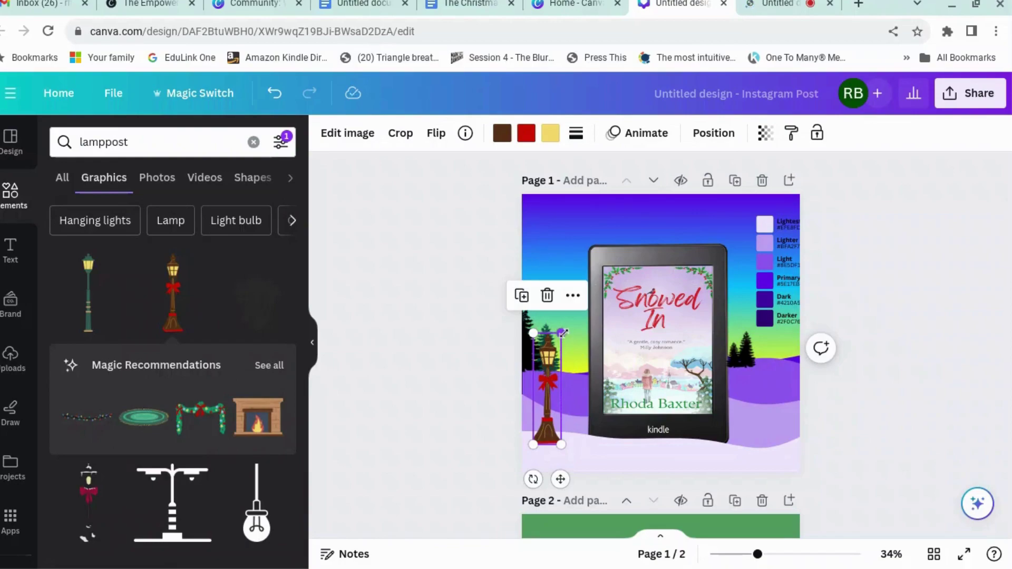
pyautogui.moveTo(563, 332); pyautogui.dragTo(601, 197)
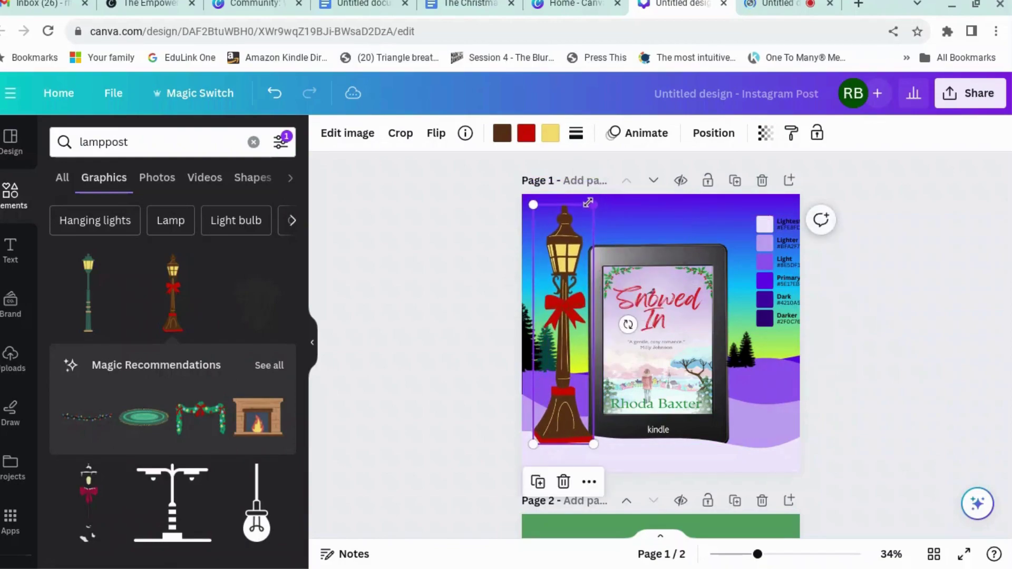
pyautogui.press('Delete')
# Add the green lamppost at the right edge, delete the leftover colour-palette group, and enlarge the lamppost to near full height.
pyautogui.click(95, 299)
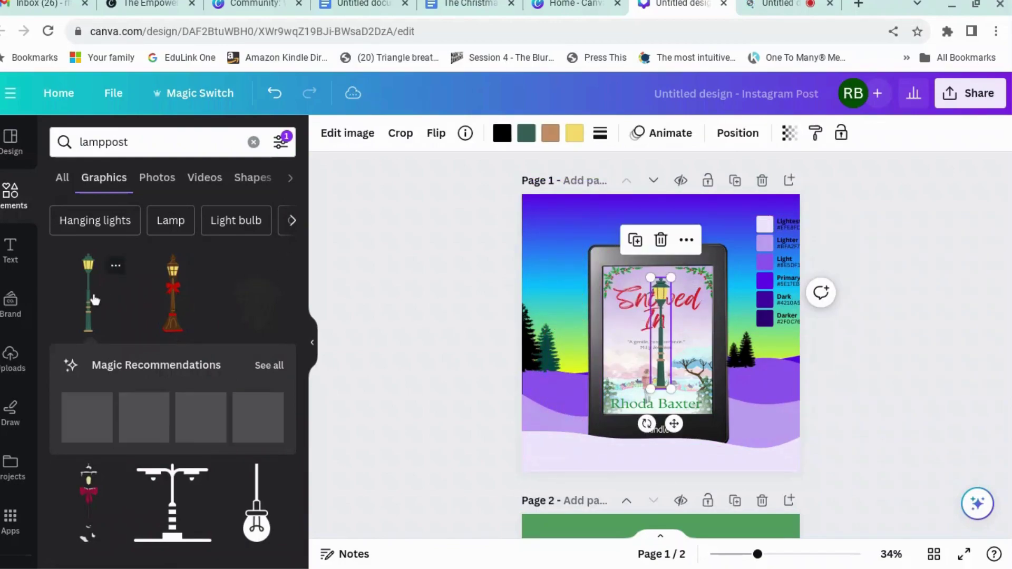
pyautogui.moveTo(659, 337); pyautogui.dragTo(767, 414)
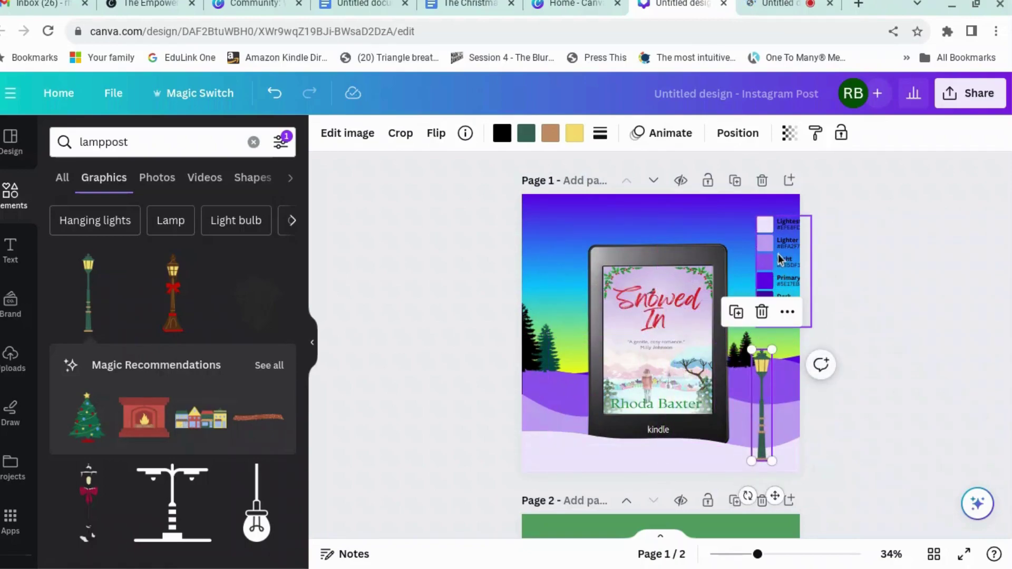
pyautogui.click(779, 259)
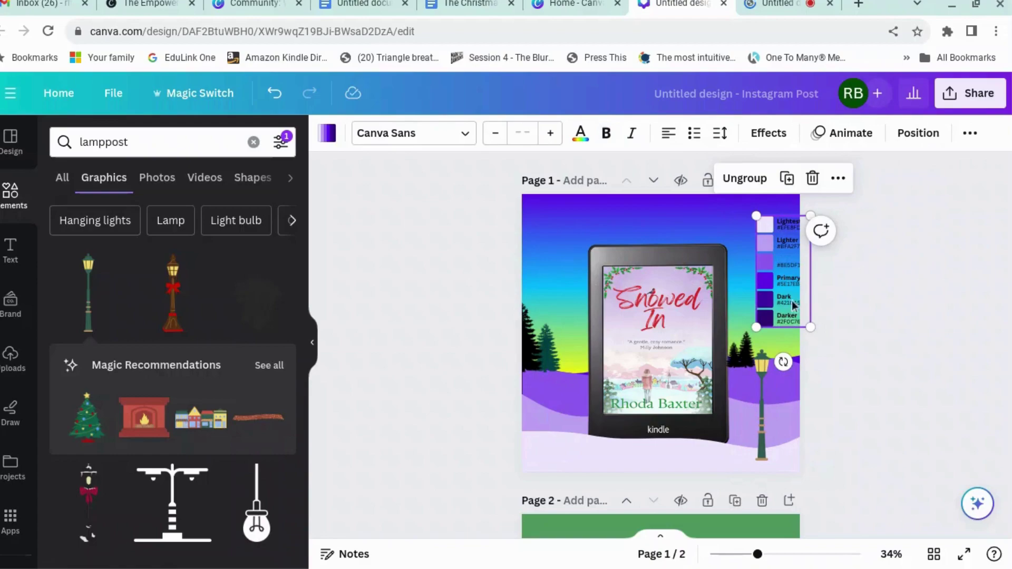
pyautogui.click(812, 178)
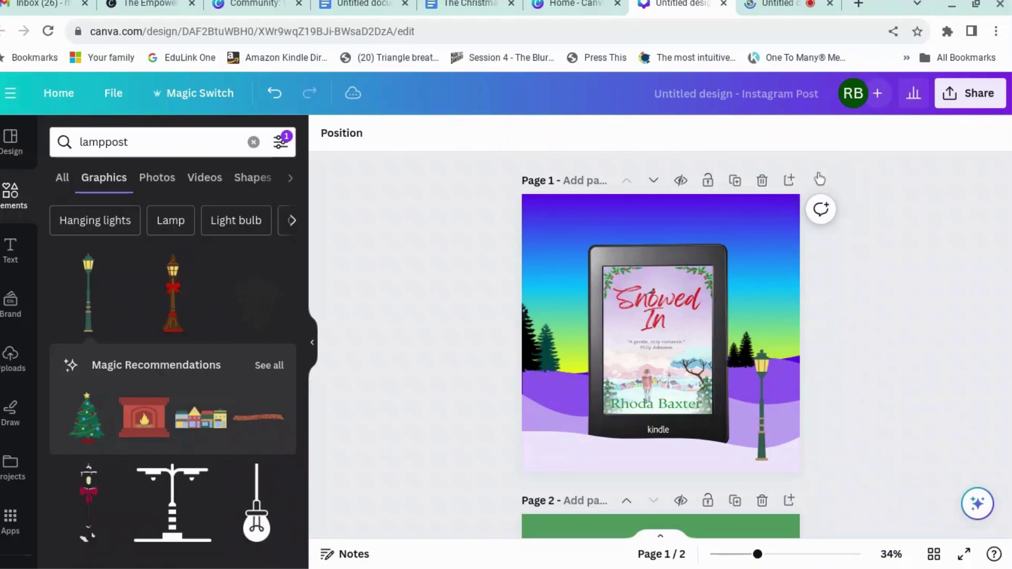
pyautogui.click(768, 371)
pyautogui.moveTo(770, 350); pyautogui.dragTo(805, 167)
pyautogui.moveTo(786, 323)
pyautogui.mouseDown()
pyautogui.moveTo(788, 311)
pyautogui.moveTo(786, 320)
pyautogui.mouseUp()
# Move the lamppost lower in the layer order so its base sits behind the hill.
pyautogui.click(655, 235)
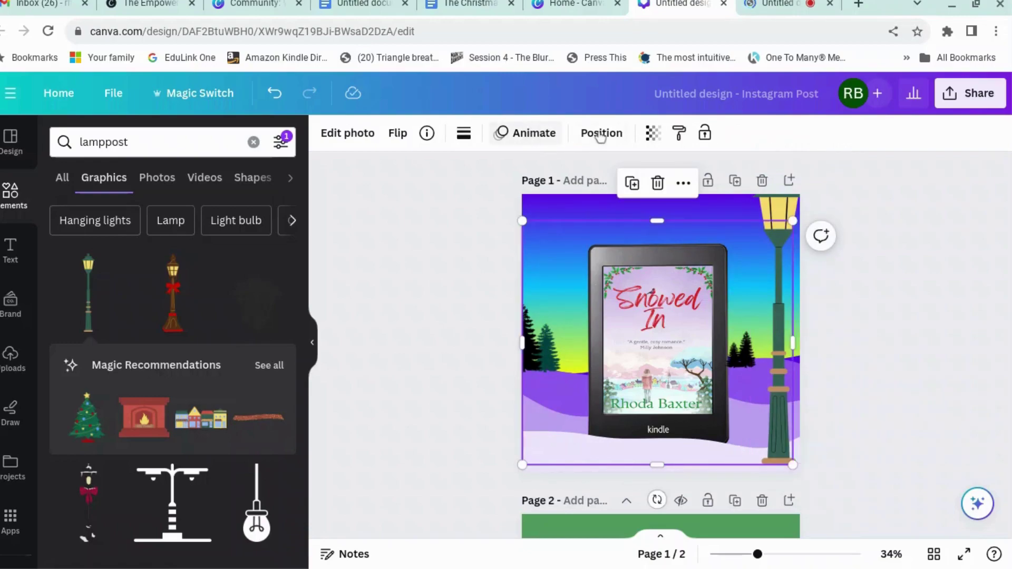
pyautogui.click(601, 134)
pyautogui.moveTo(217, 235); pyautogui.dragTo(213, 389)
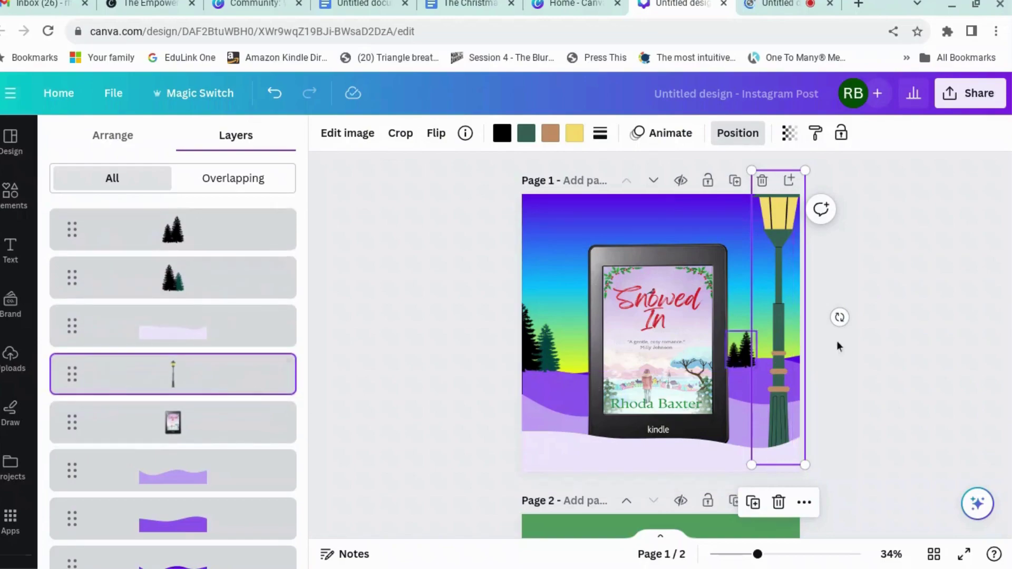
pyautogui.click(855, 333)
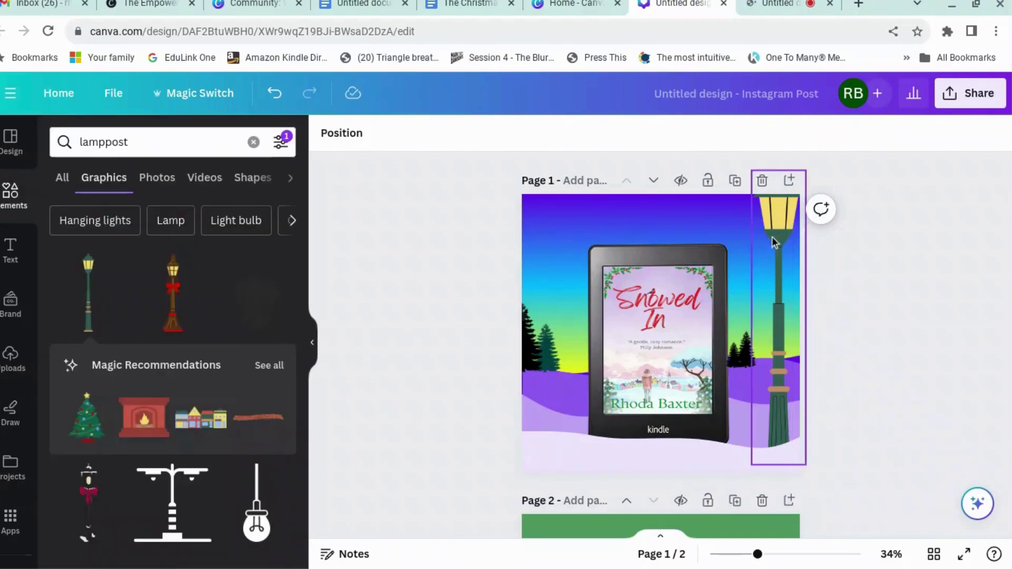
# Add the orange 'blur' graphic, recolour it yellow, and enlarge it centred on the lamp head.
pyautogui.click(153, 142)
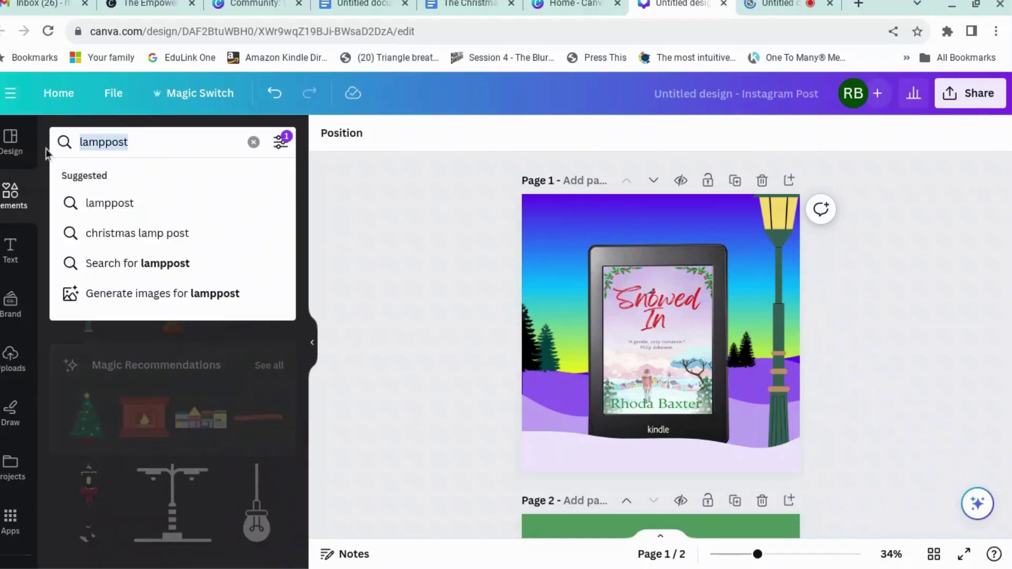
pyautogui.write('lb')
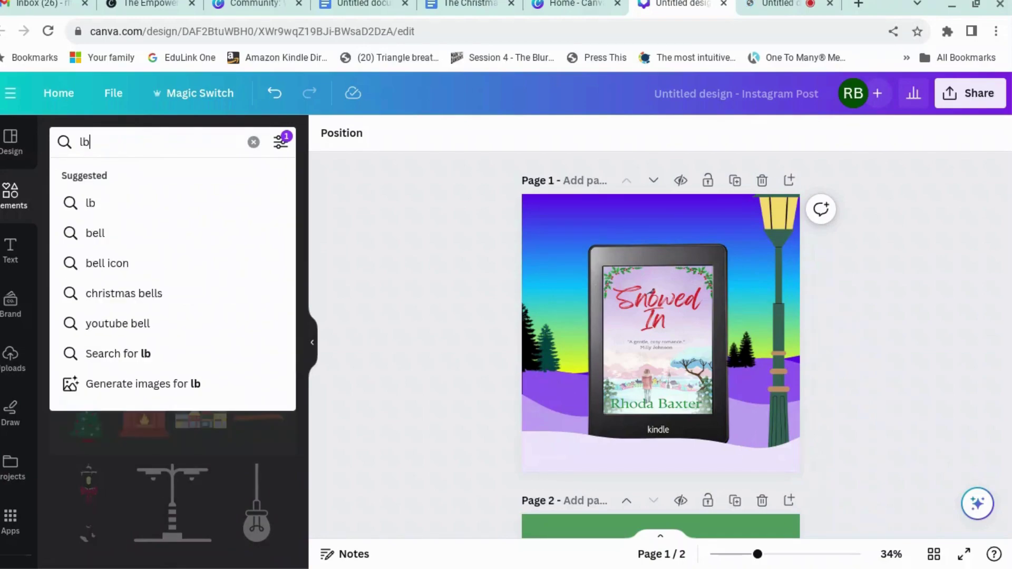
pyautogui.press('BackSpace')
pyautogui.press('BackSpace')
pyautogui.write('blur')
pyautogui.press('Return')
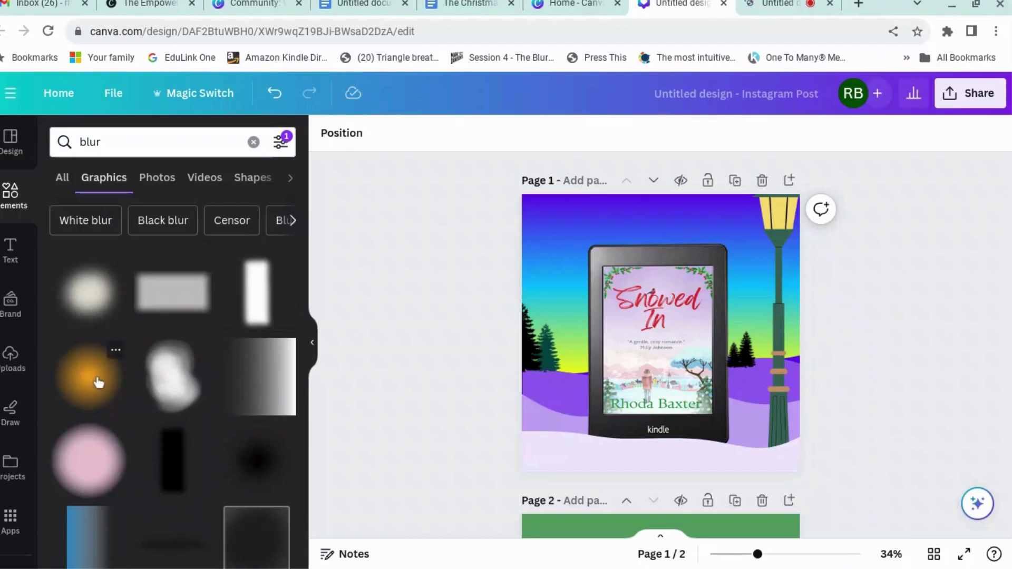
pyautogui.click(86, 370)
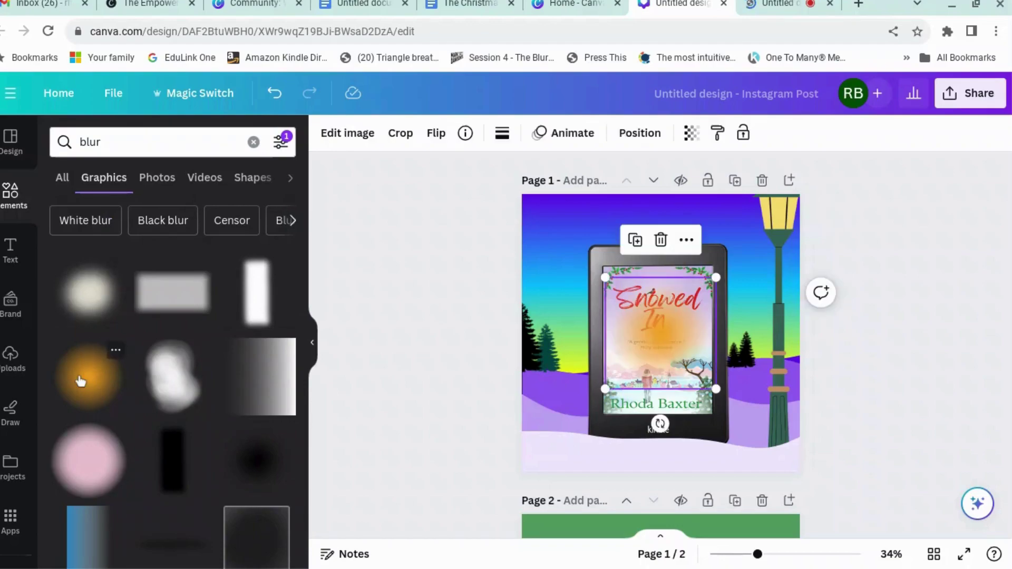
pyautogui.click(502, 131)
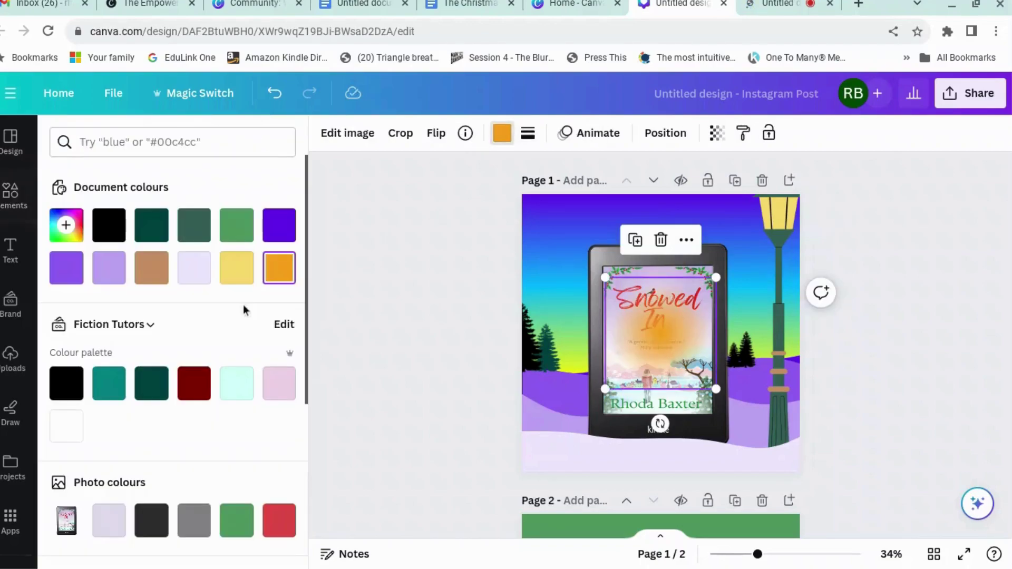
pyautogui.click(238, 275)
pyautogui.moveTo(698, 355); pyautogui.dragTo(796, 223)
pyautogui.moveTo(728, 267); pyautogui.dragTo(693, 292)
pyautogui.moveTo(754, 248); pyautogui.dragTo(766, 235)
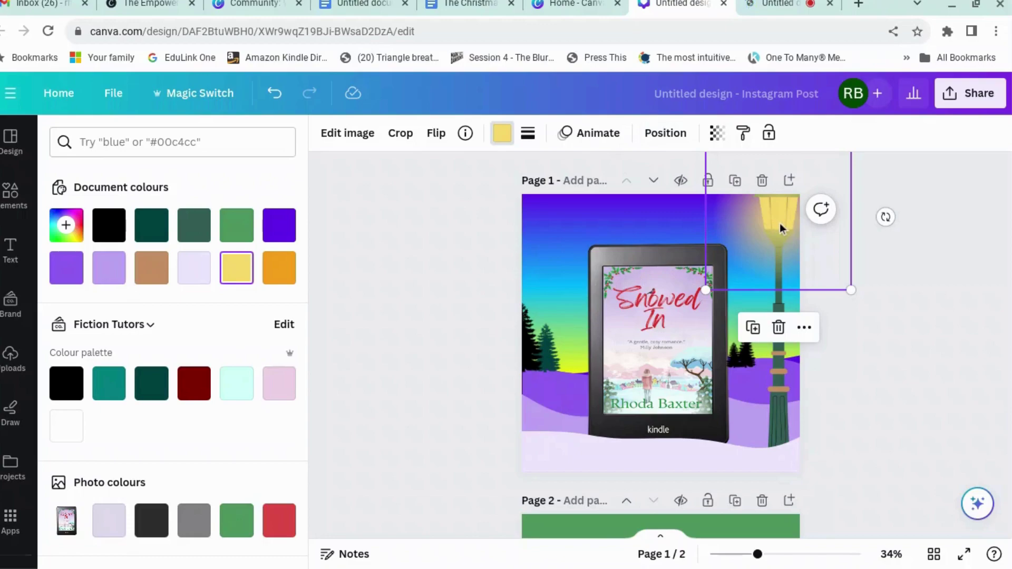
# Place a slightly larger glow near the lamppost base with transparency 94.
pyautogui.moveTo(781, 223); pyautogui.dragTo(660, 460)
pyautogui.moveTo(745, 386); pyautogui.dragTo(749, 378)
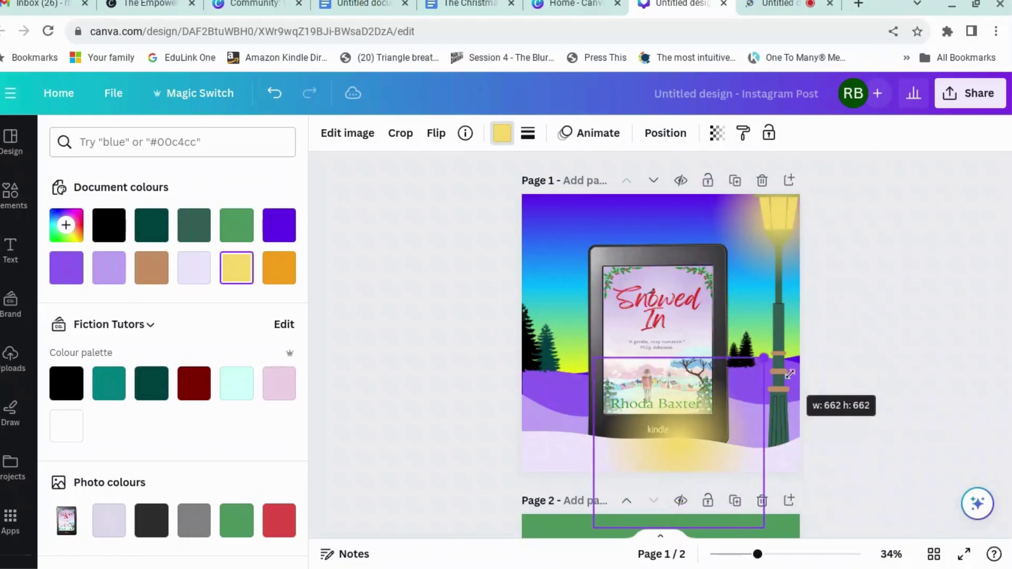
pyautogui.moveTo(789, 374); pyautogui.dragTo(803, 388)
pyautogui.moveTo(738, 459); pyautogui.dragTo(809, 472)
pyautogui.click(717, 133)
pyautogui.moveTo(716, 195); pyautogui.dragTo(642, 210)
pyautogui.click(977, 265)
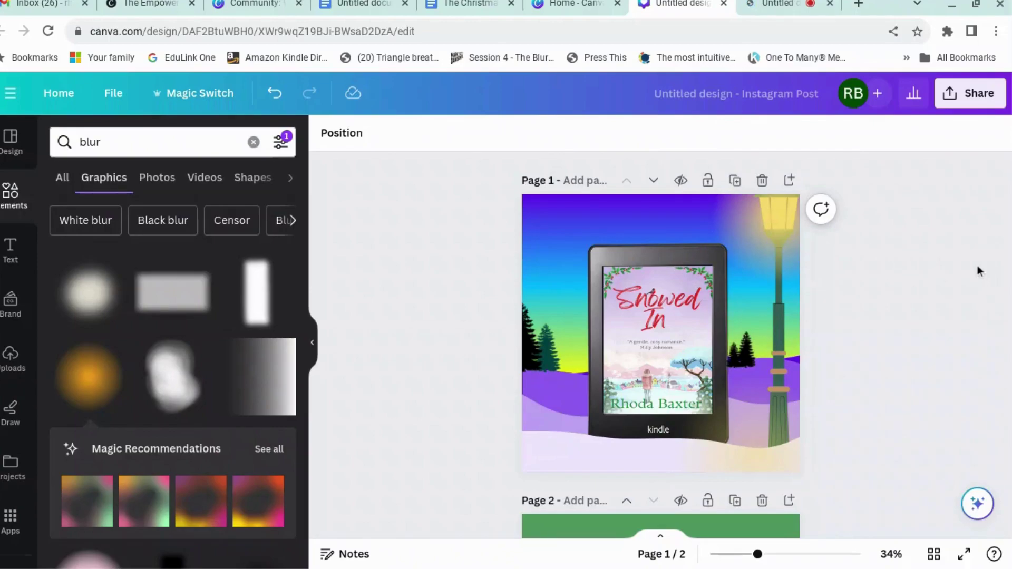
# Search the elements for 'snow' falling graphics.
pyautogui.click(163, 142)
pyautogui.hotkey('ctrl', 'a')
pyautogui.write('snow')
pyautogui.click(128, 425)
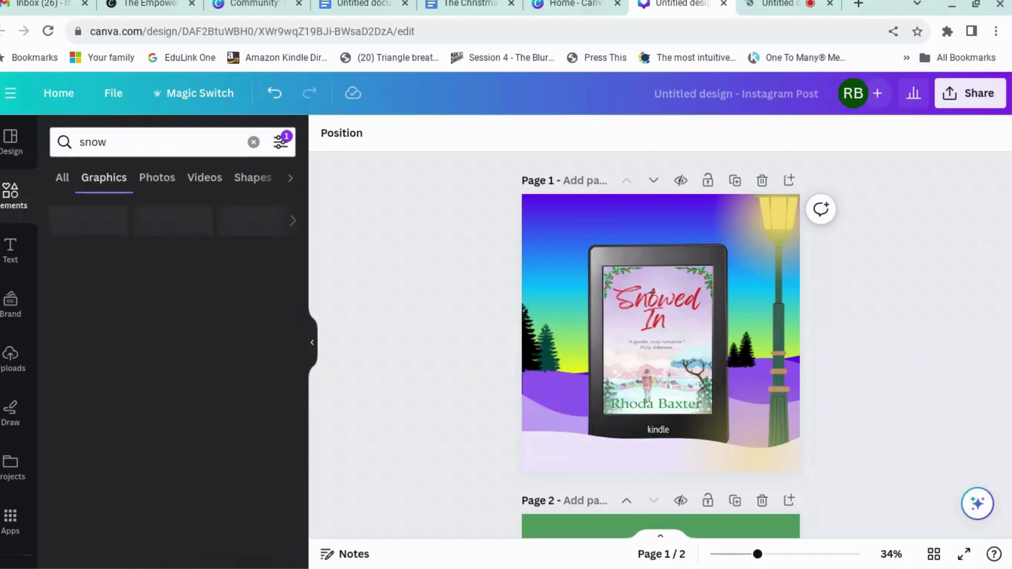
# Find and open the Confetti app from the Apps panel.
pyautogui.click(24, 515)
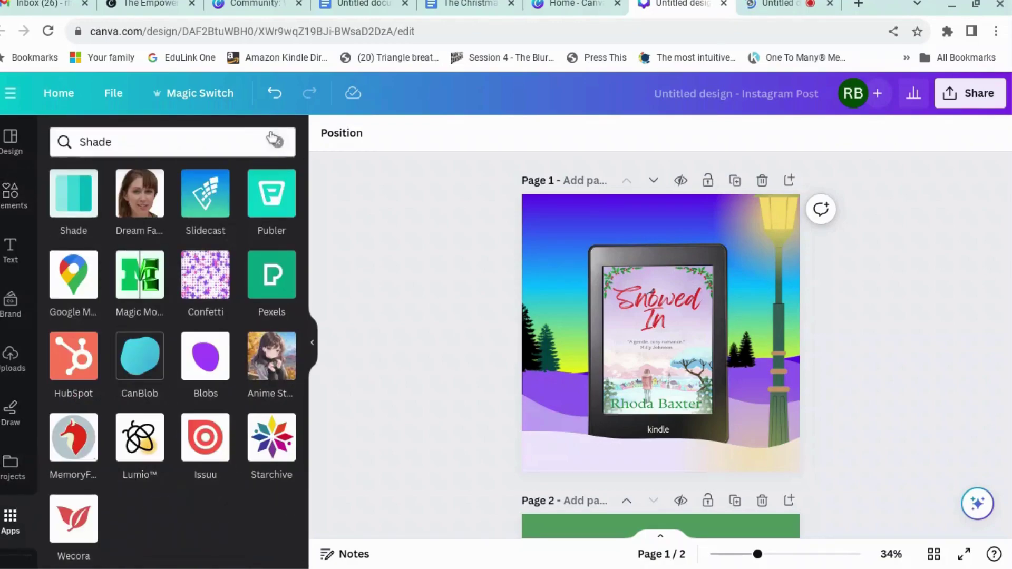
pyautogui.click(224, 140)
pyautogui.moveTo(219, 140); pyautogui.dragTo(55, 141)
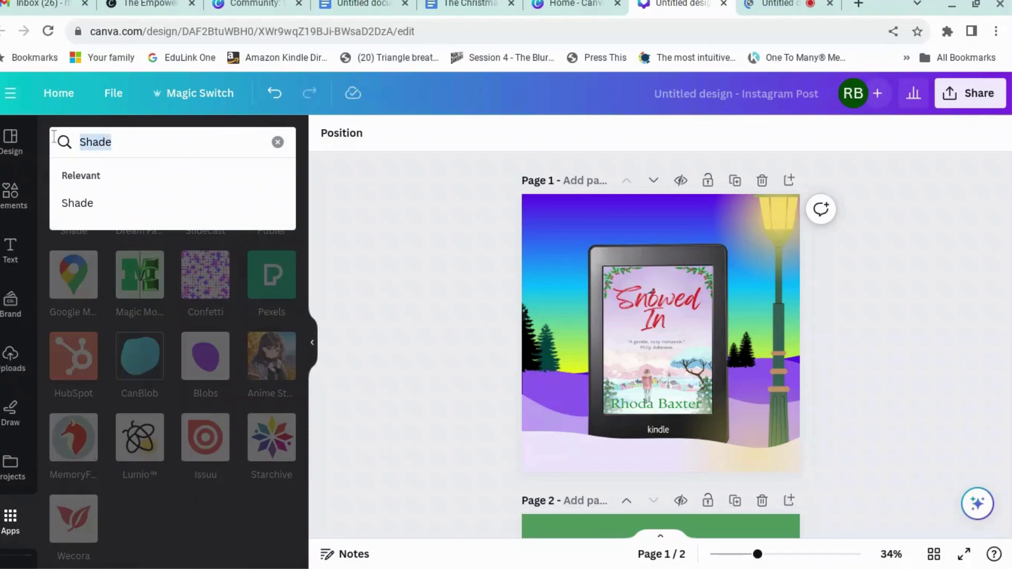
pyautogui.write('confetti')
pyautogui.press('Return')
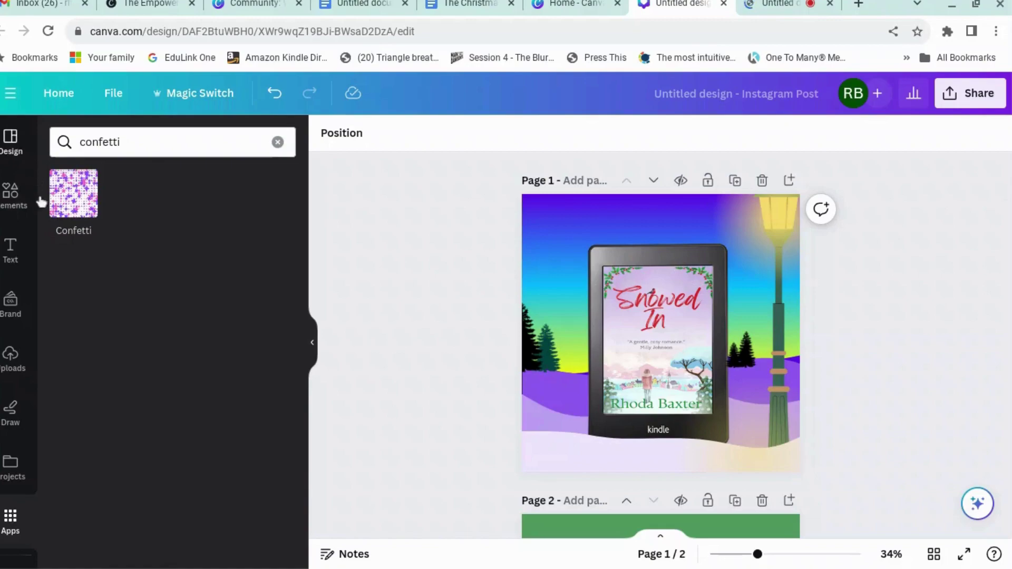
pyautogui.click(73, 203)
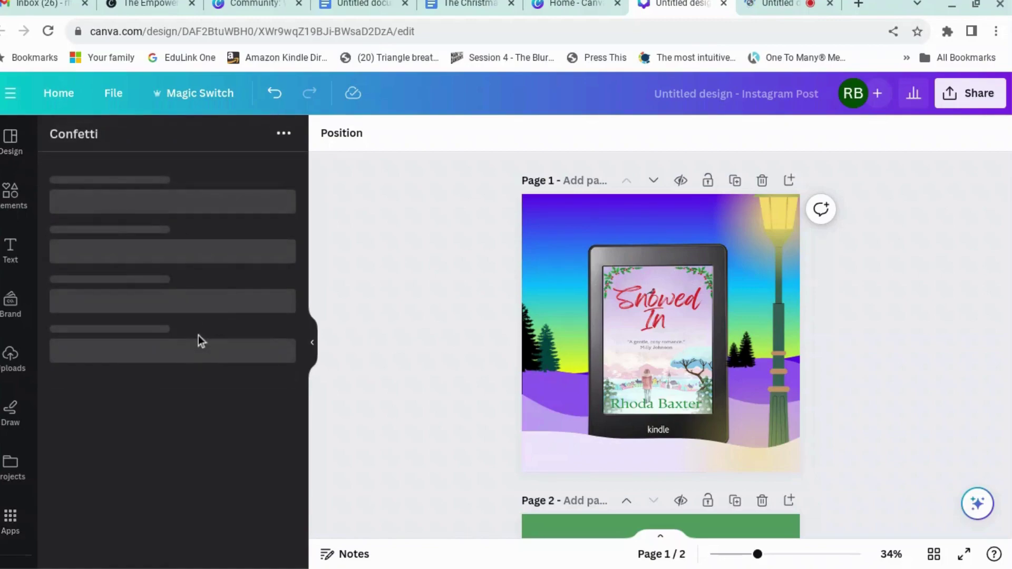
pyautogui.scroll(-2, 160, 367)
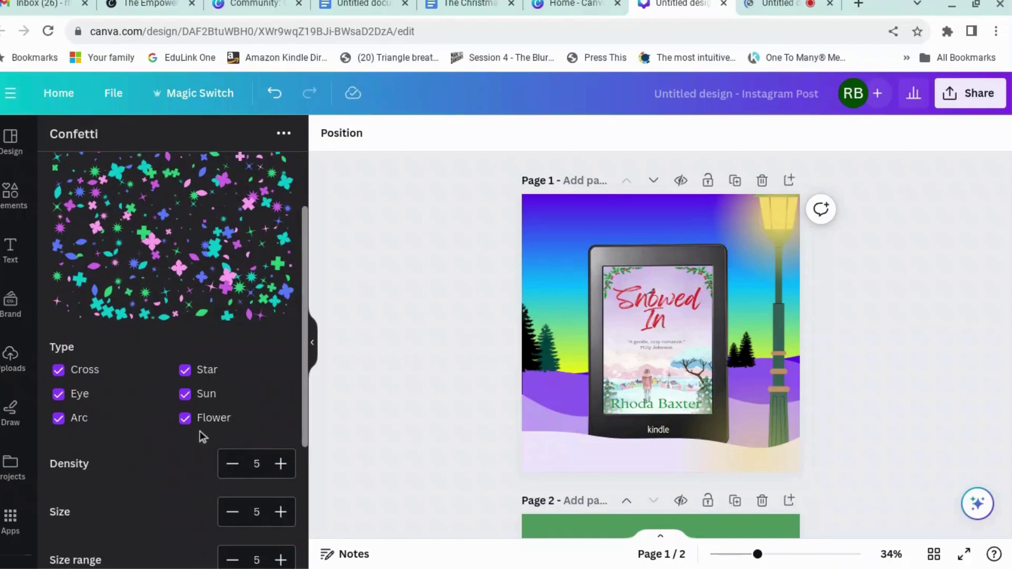
# Limit the confetti shapes to Star and Arc after trying sun and eye shapes.
pyautogui.click(58, 370)
pyautogui.click(58, 394)
pyautogui.click(58, 418)
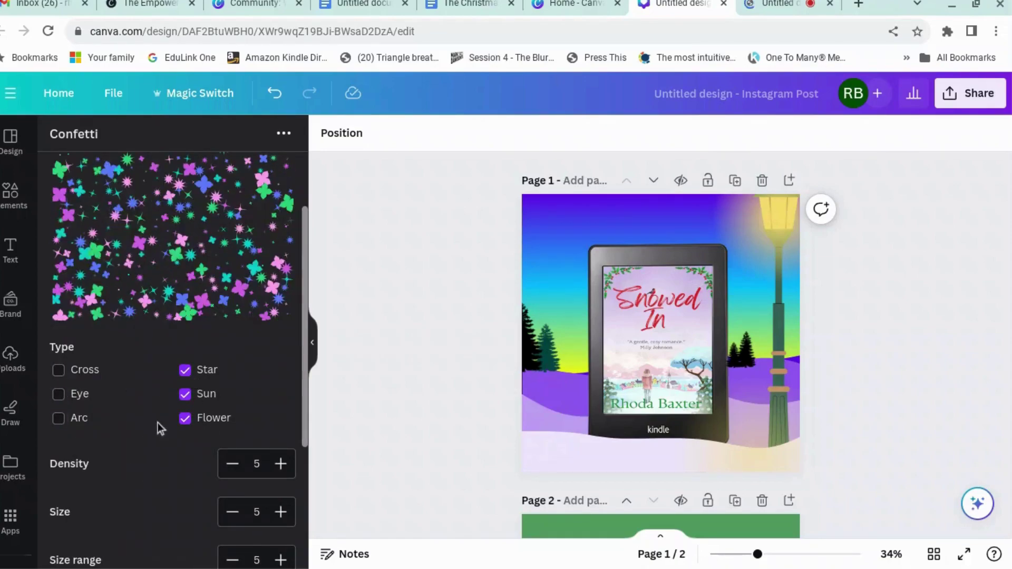
pyautogui.click(184, 418)
pyautogui.click(185, 394)
pyautogui.click(185, 370)
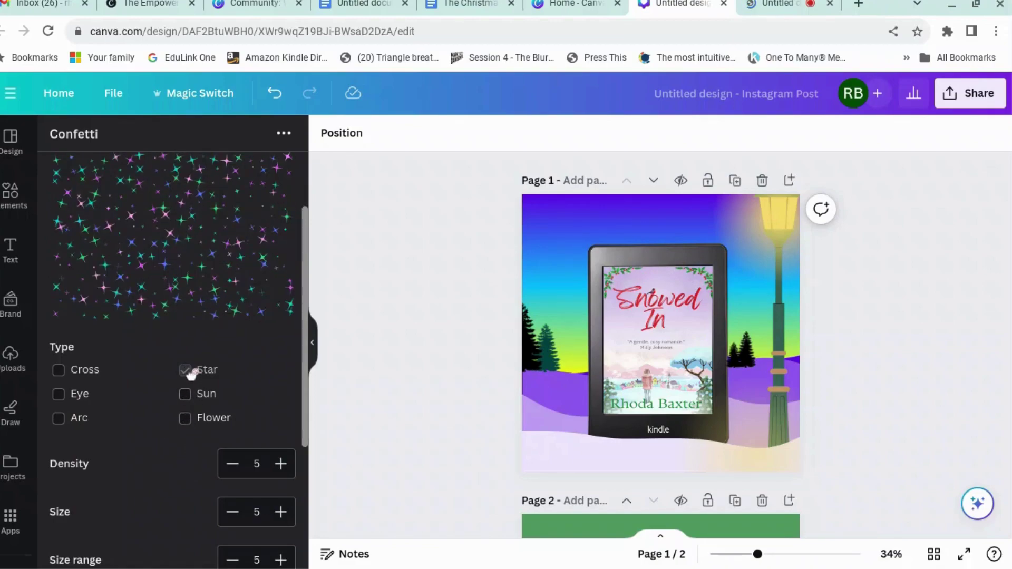
pyautogui.click(77, 422)
pyautogui.click(77, 422)
pyautogui.click(185, 394)
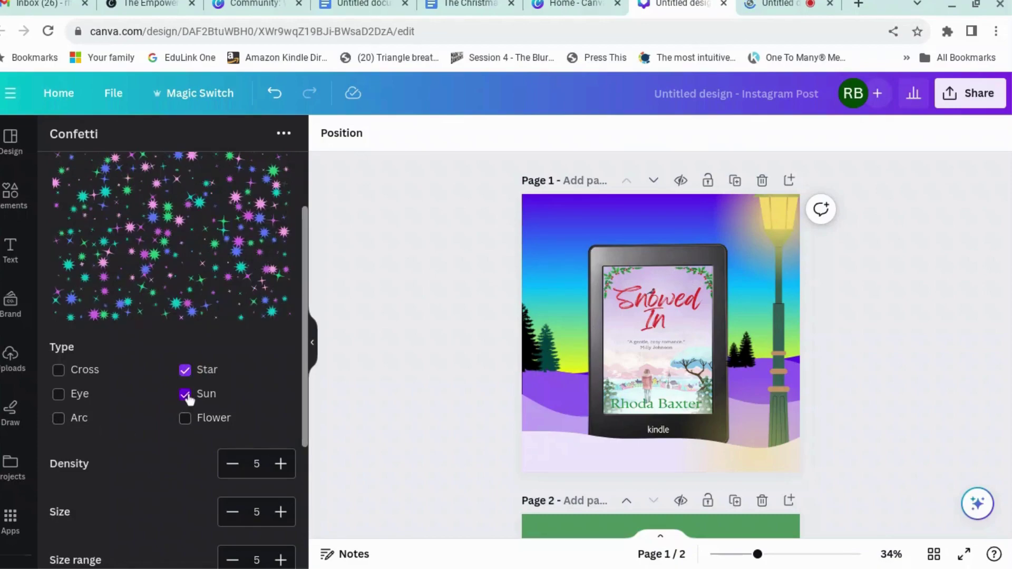
pyautogui.click(185, 395)
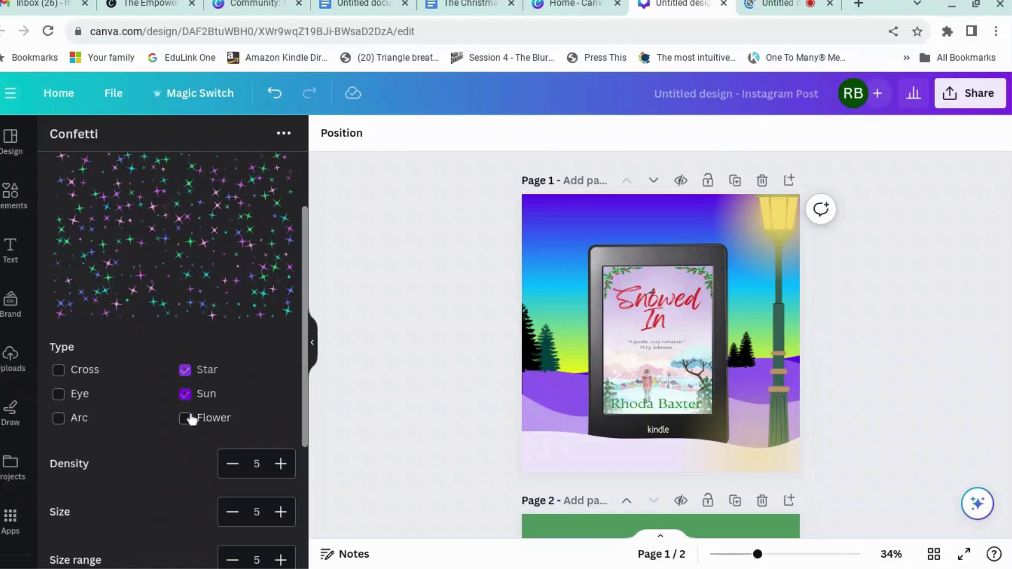
pyautogui.click(59, 395)
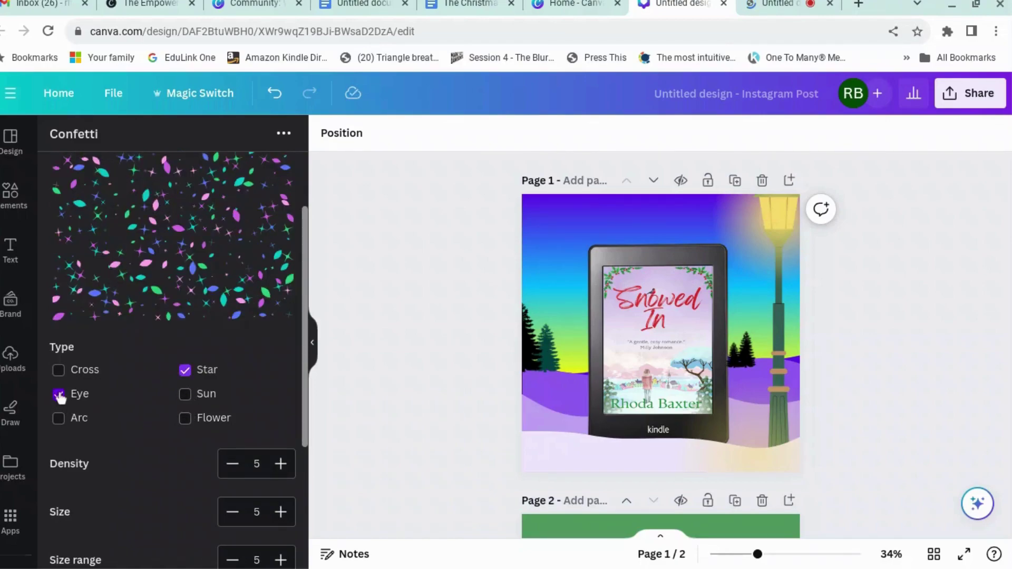
pyautogui.click(59, 395)
pyautogui.click(58, 419)
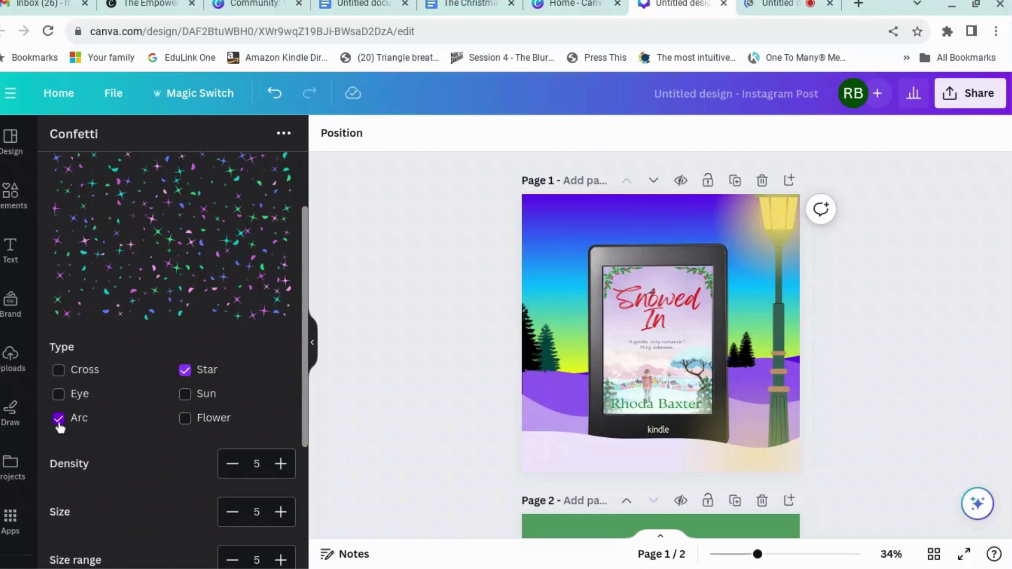
# Try confetti density 6 and 4, leaving it at 5.
pyautogui.scroll(-2, 139, 479)
pyautogui.scroll(3, 159, 490)
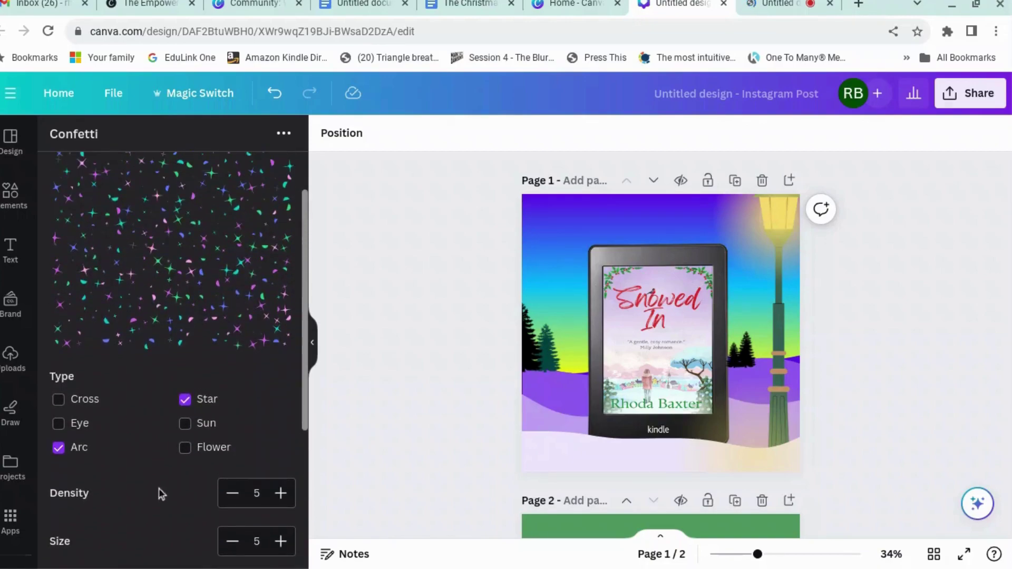
pyautogui.click(284, 497)
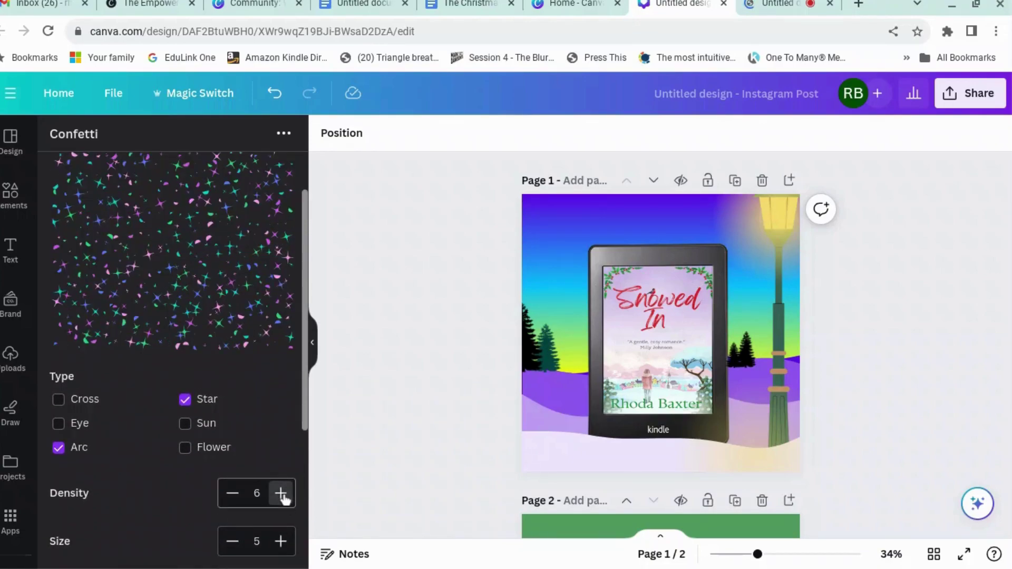
pyautogui.click(232, 497)
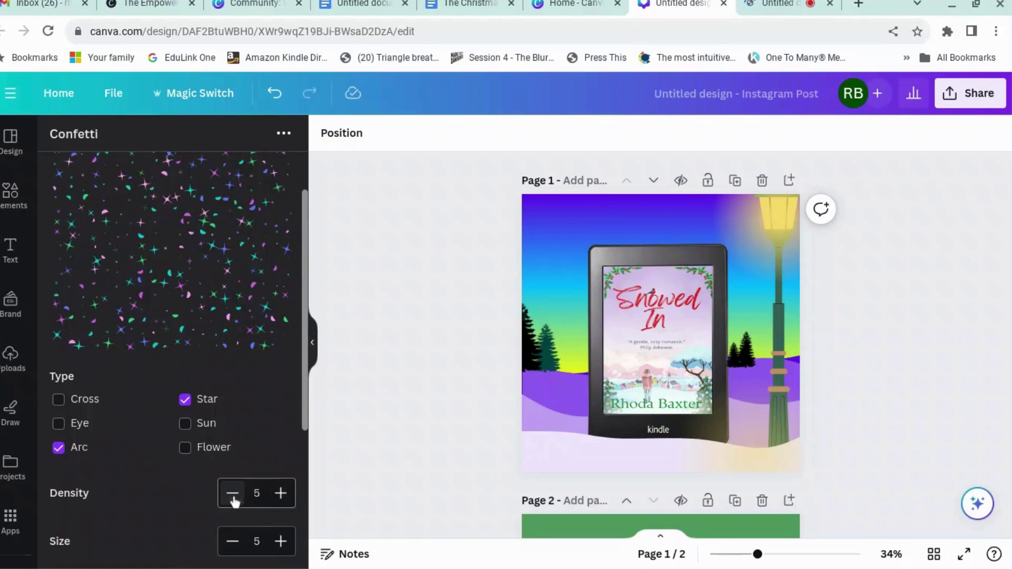
pyautogui.click(232, 498)
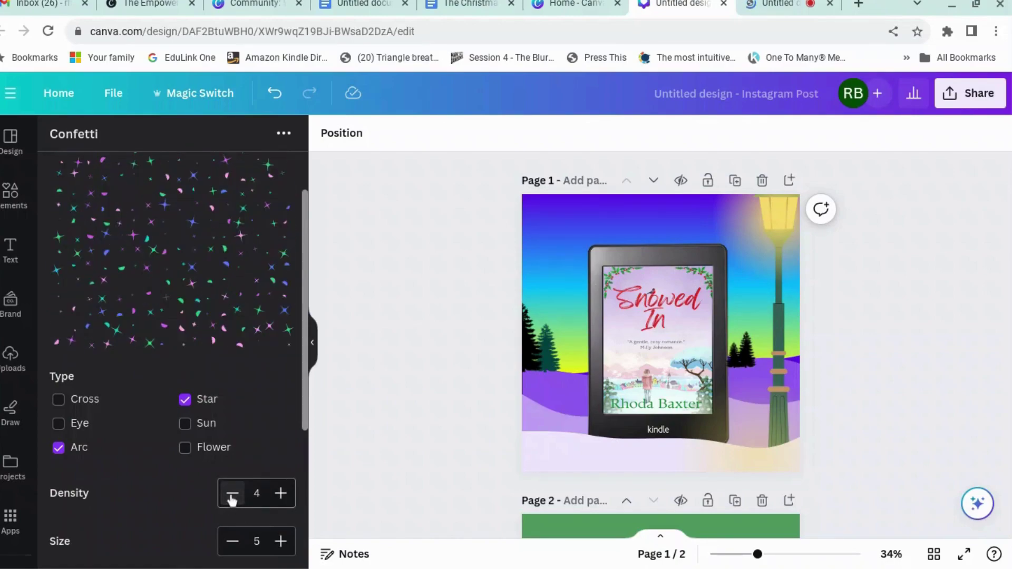
pyautogui.click(281, 498)
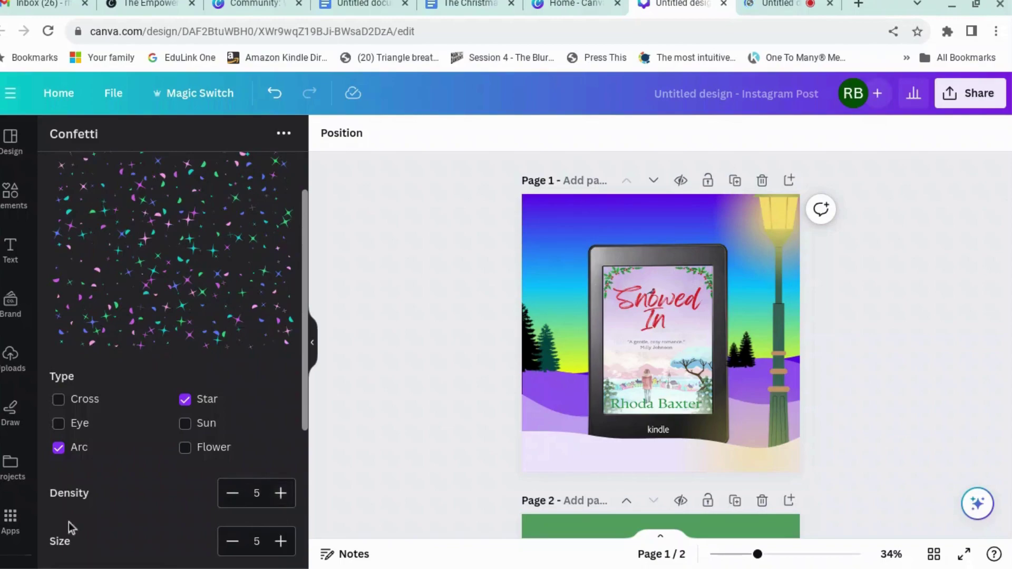
# Regenerate the star-and-arc confetti three times for a new random arrangement.
pyautogui.scroll(-2, 124, 518)
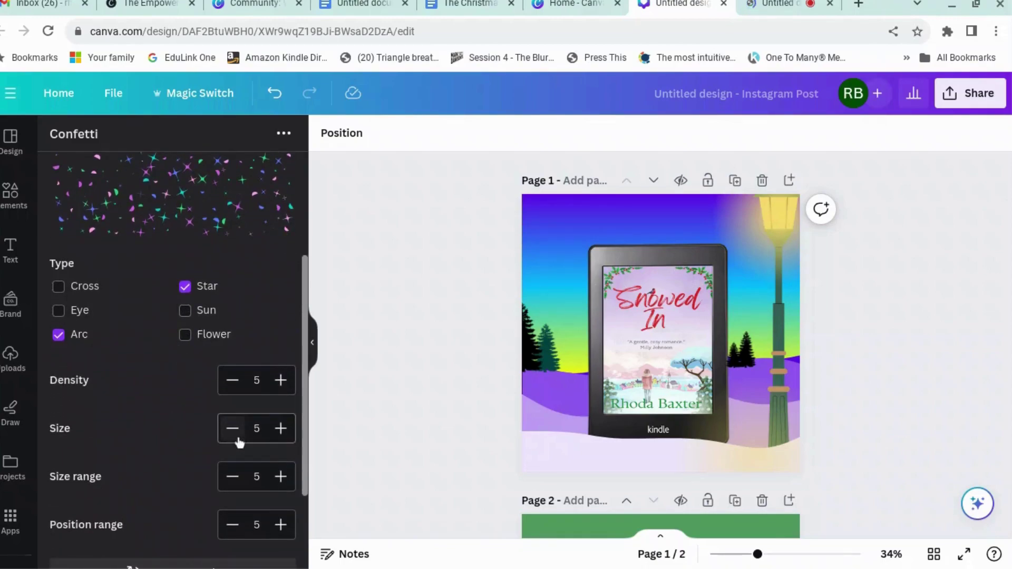
pyautogui.scroll(-2, 172, 495)
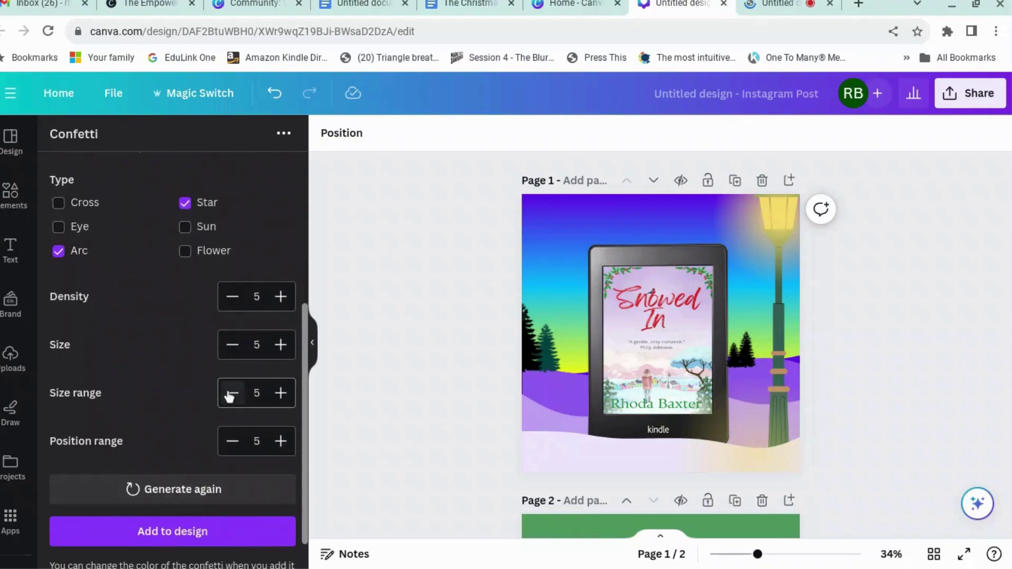
pyautogui.scroll(-1, 208, 423)
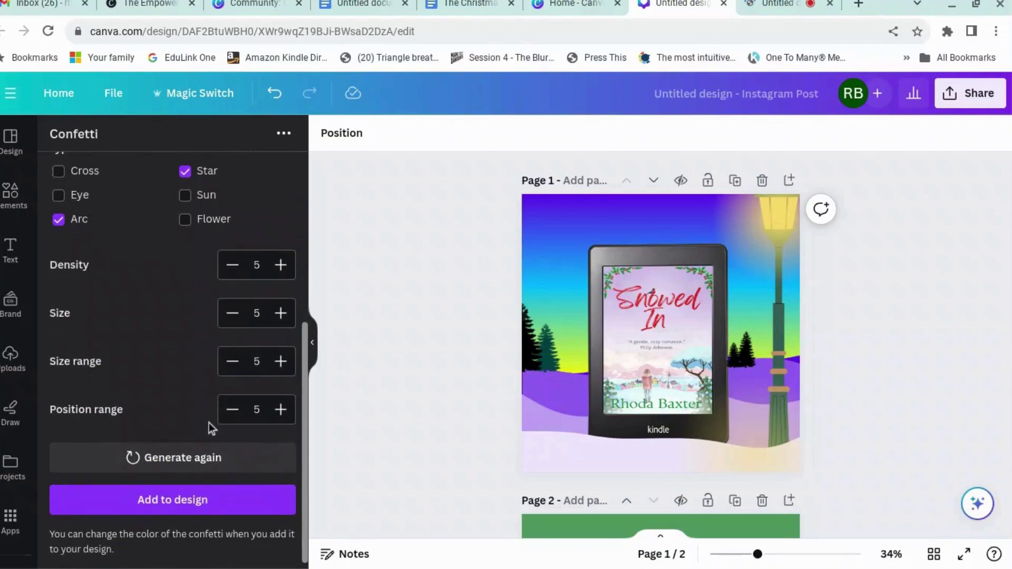
pyautogui.click(231, 456)
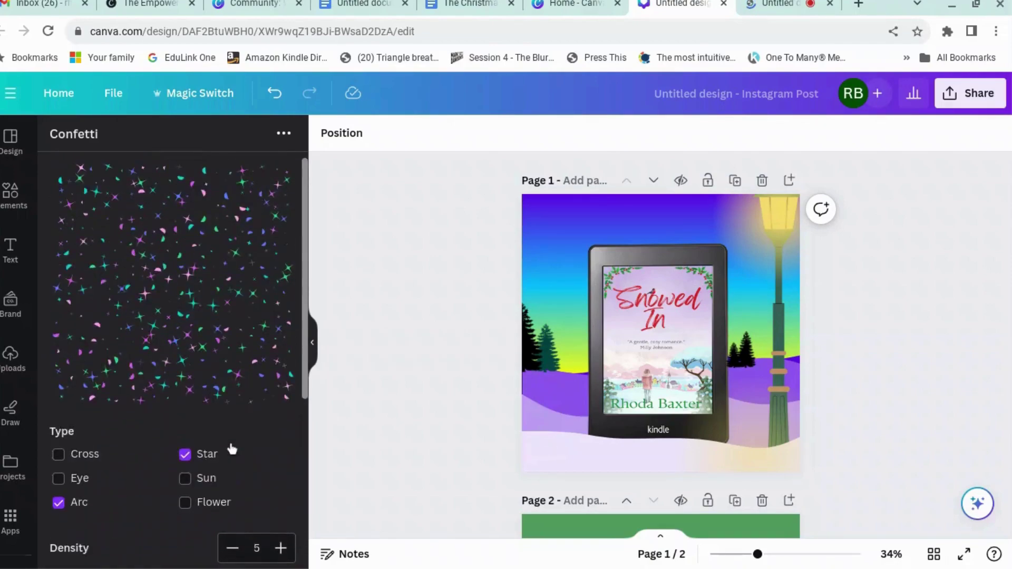
pyautogui.scroll(-1, 219, 463)
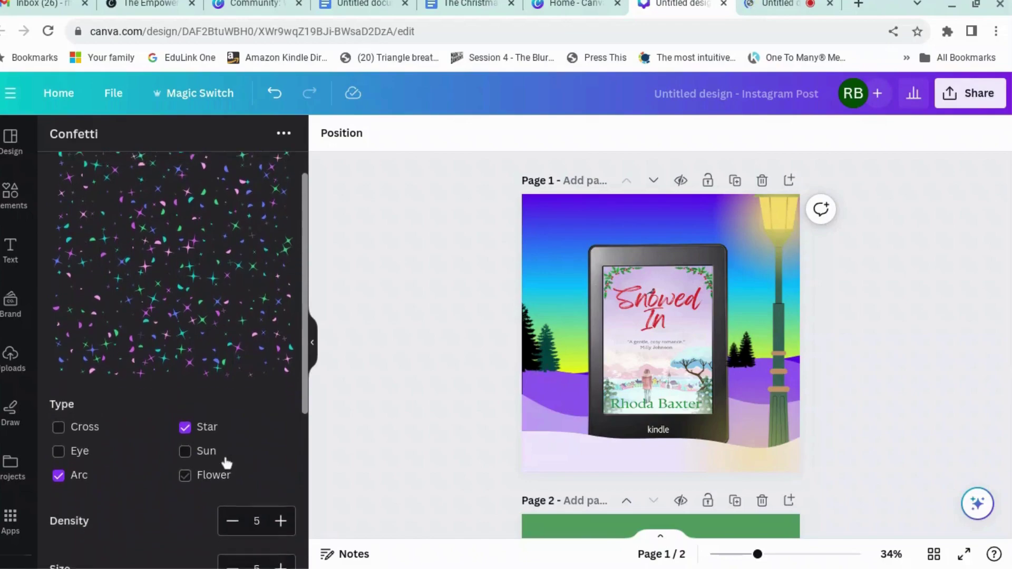
pyautogui.scroll(-3, 203, 554)
pyautogui.scroll(-3, 197, 563)
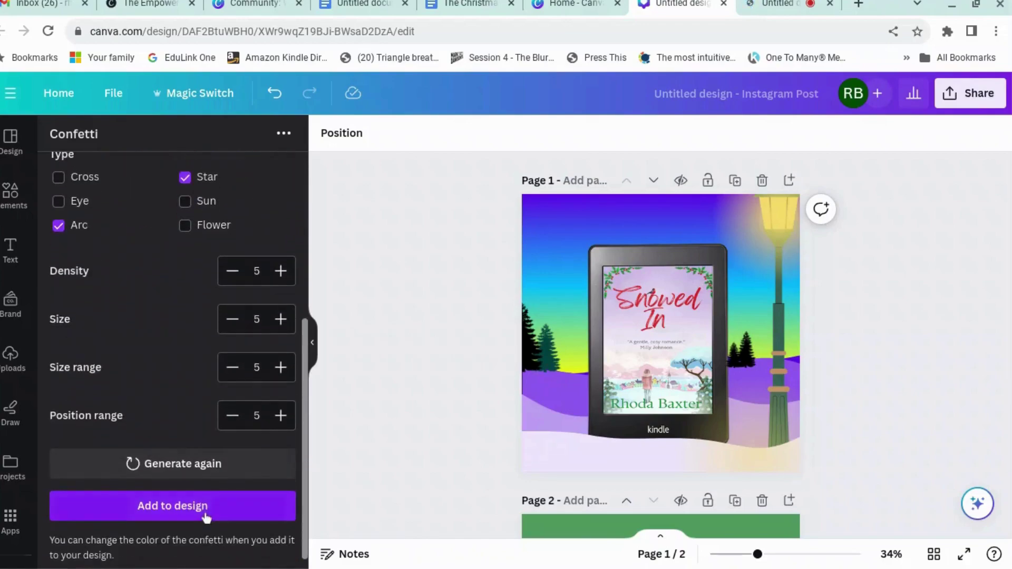
pyautogui.click(220, 464)
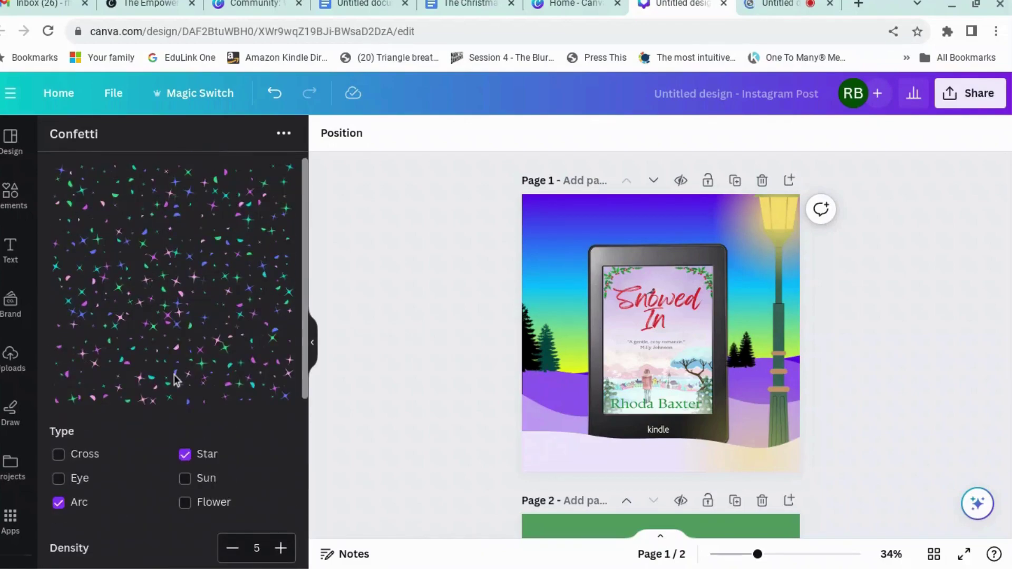
pyautogui.scroll(-5, 174, 379)
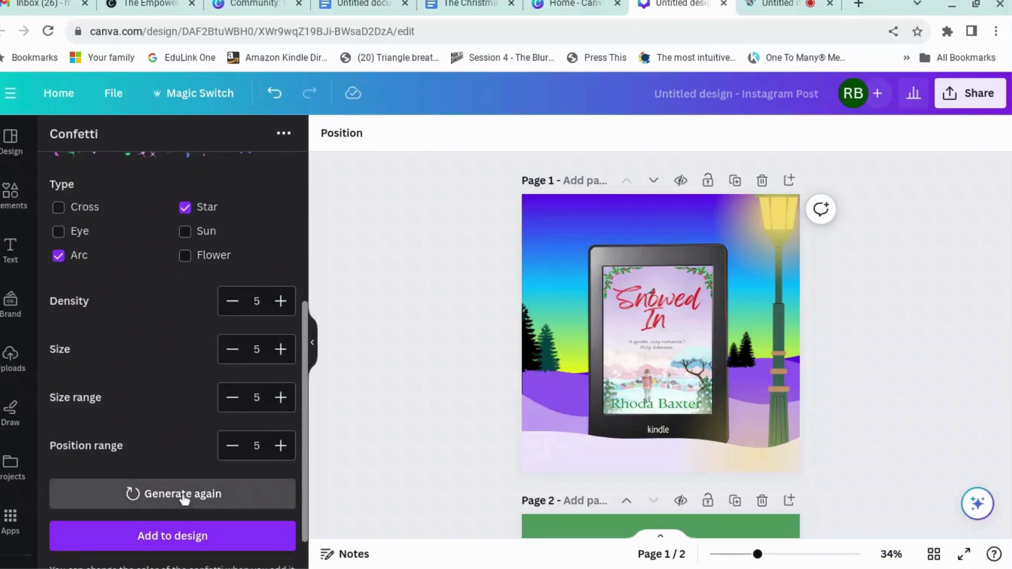
pyautogui.click(183, 498)
pyautogui.scroll(-5, 179, 379)
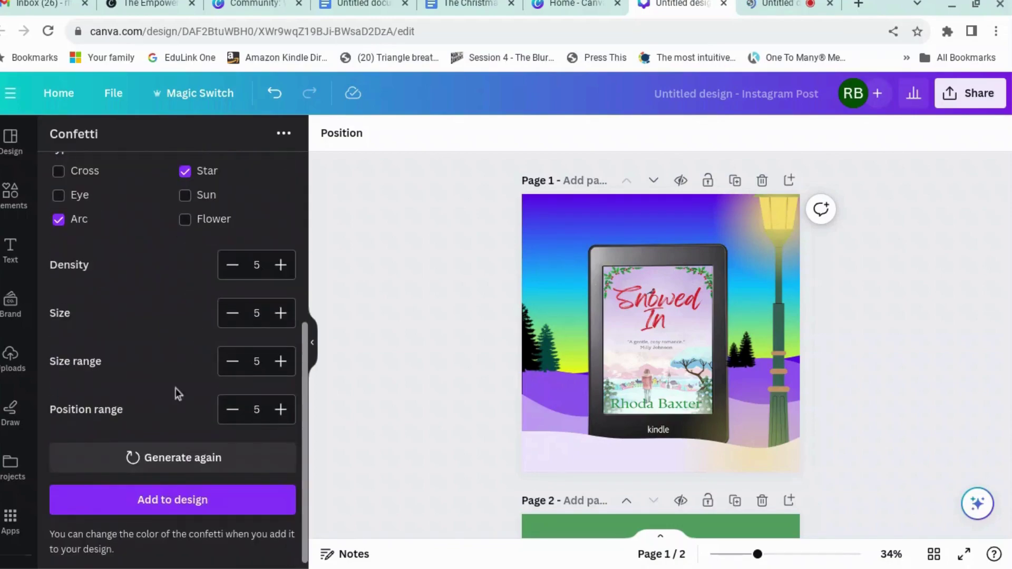
# Add the generated star-and-arc confetti and stretch it over the entire page.
pyautogui.click(177, 507)
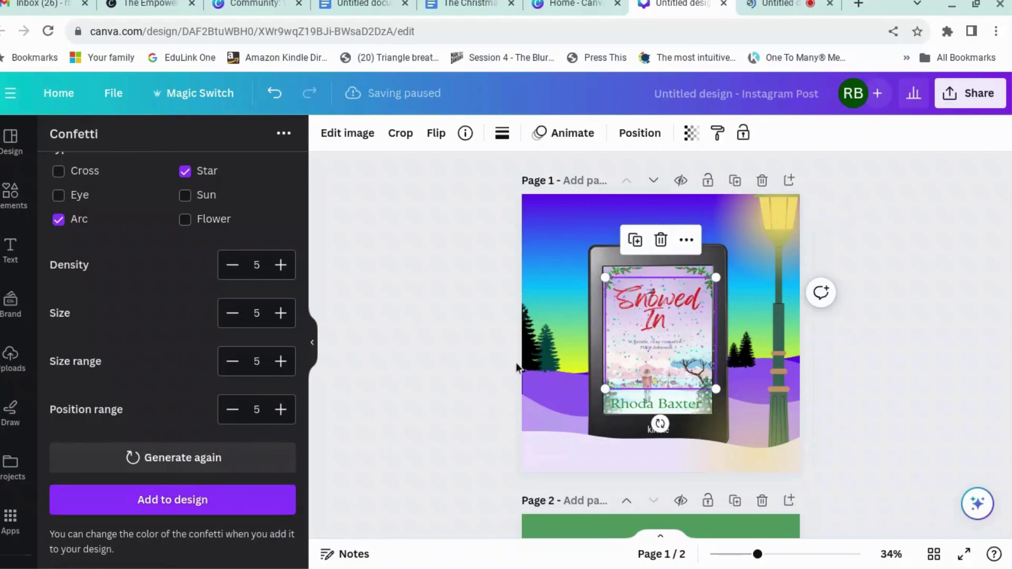
pyautogui.moveTo(605, 389); pyautogui.dragTo(497, 451)
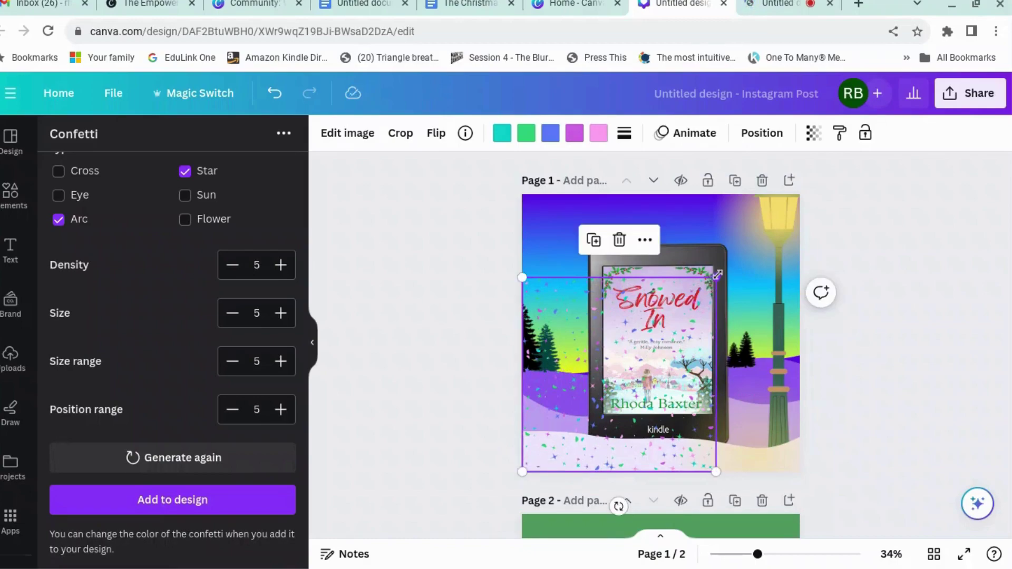
pyautogui.moveTo(717, 273); pyautogui.dragTo(798, 194)
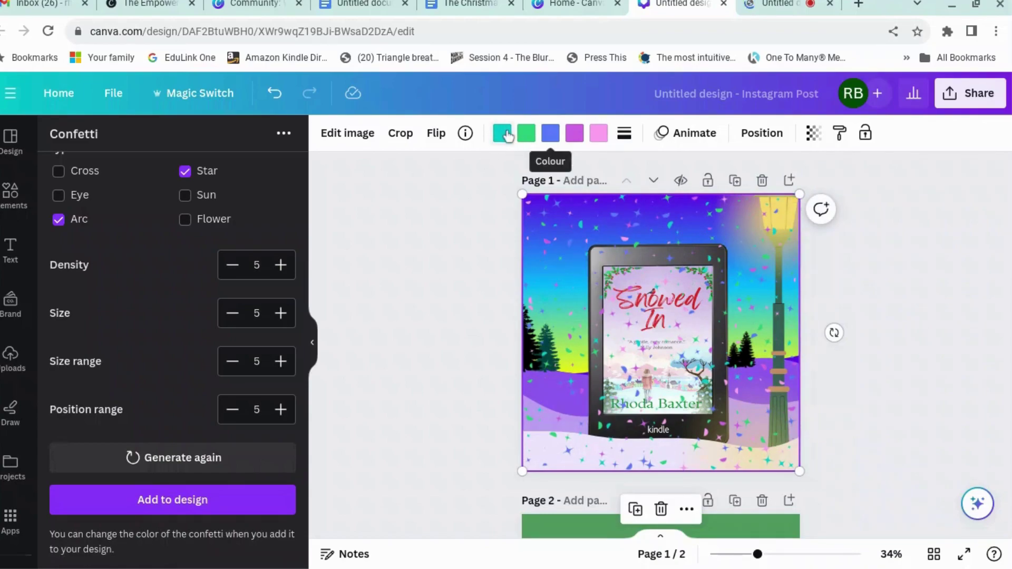
# Recolour the pink confetti white and the magenta confetti light pink.
pyautogui.click(526, 136)
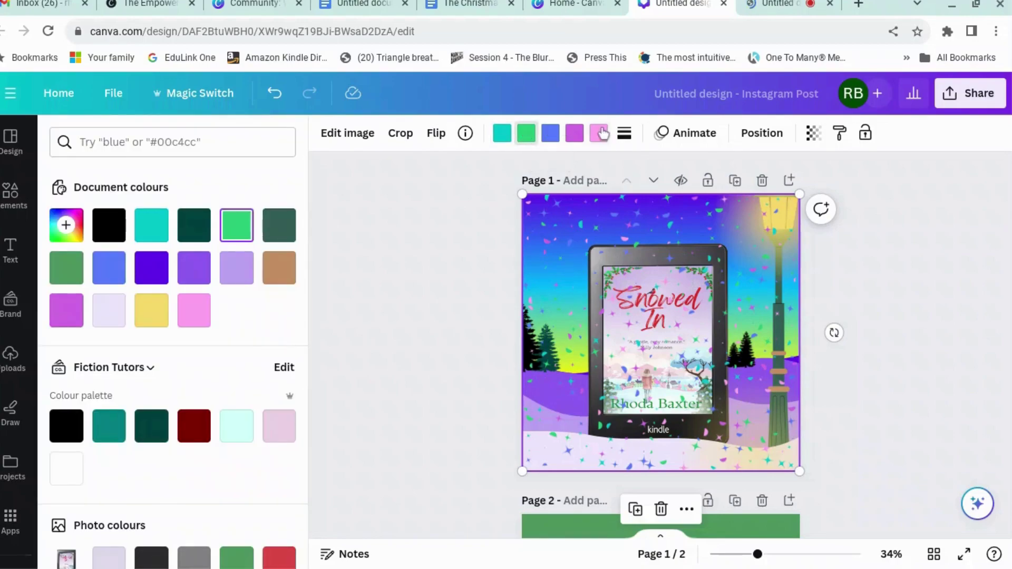
pyautogui.click(600, 134)
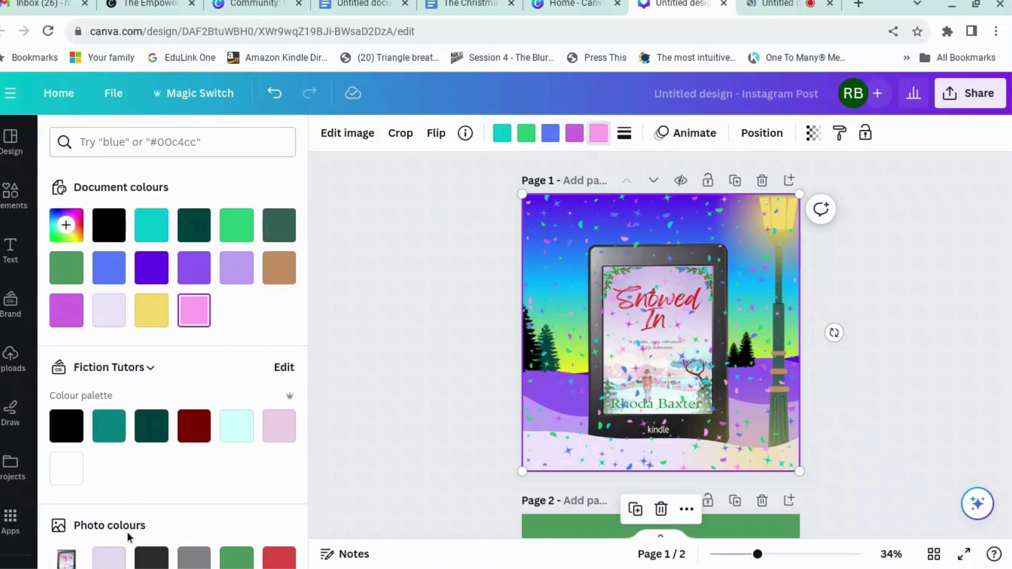
pyautogui.click(75, 483)
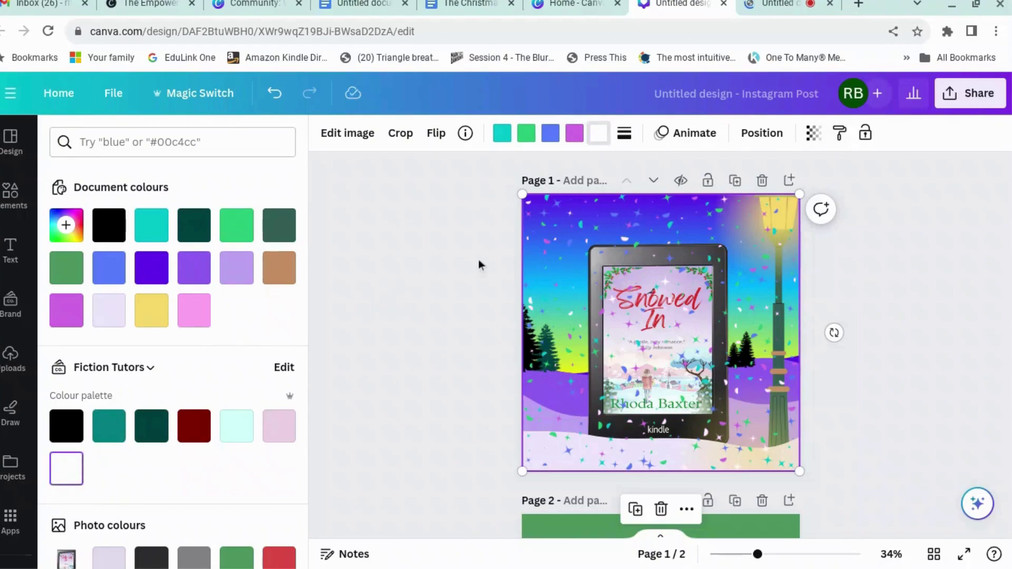
pyautogui.click(577, 138)
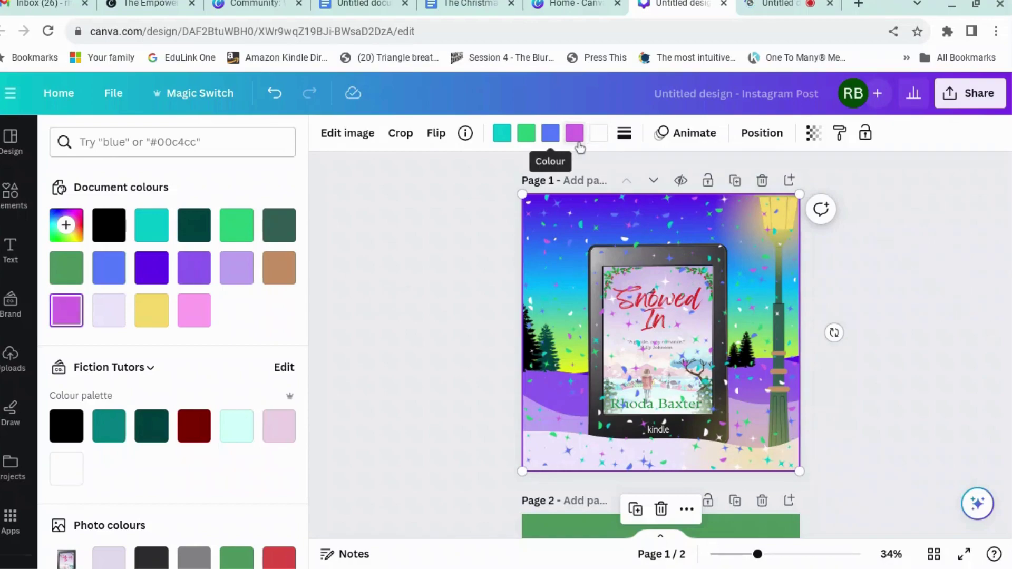
pyautogui.click(199, 312)
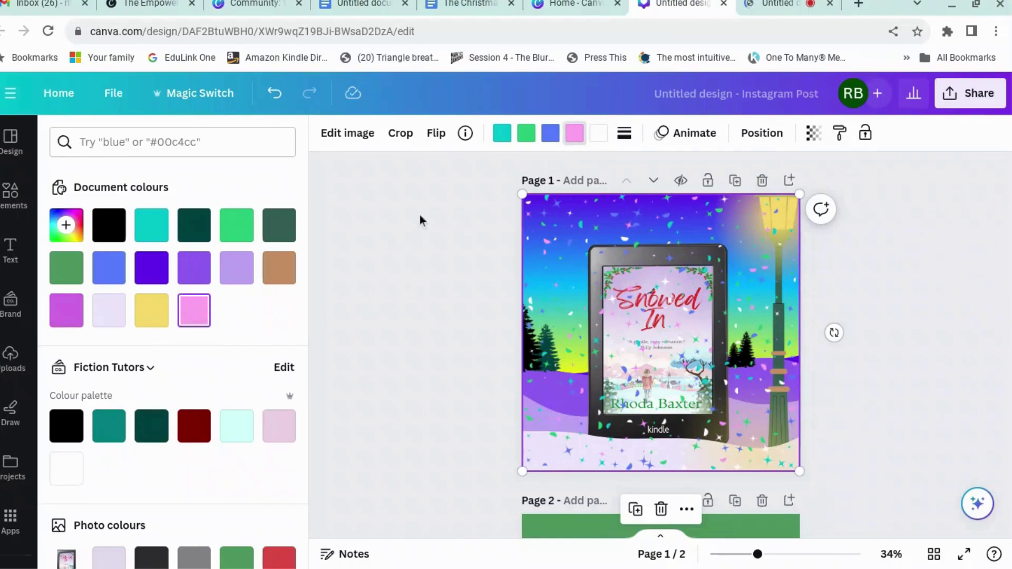
# Recolour the green confetti pale cyan and the teal confetti yellow, lightened to #FAE286.
pyautogui.click(526, 137)
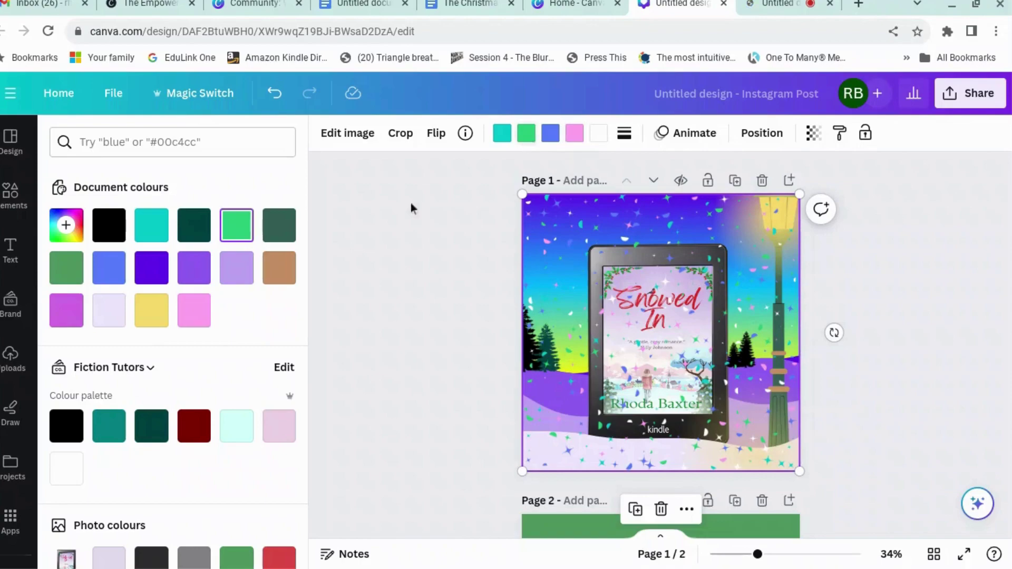
pyautogui.click(242, 435)
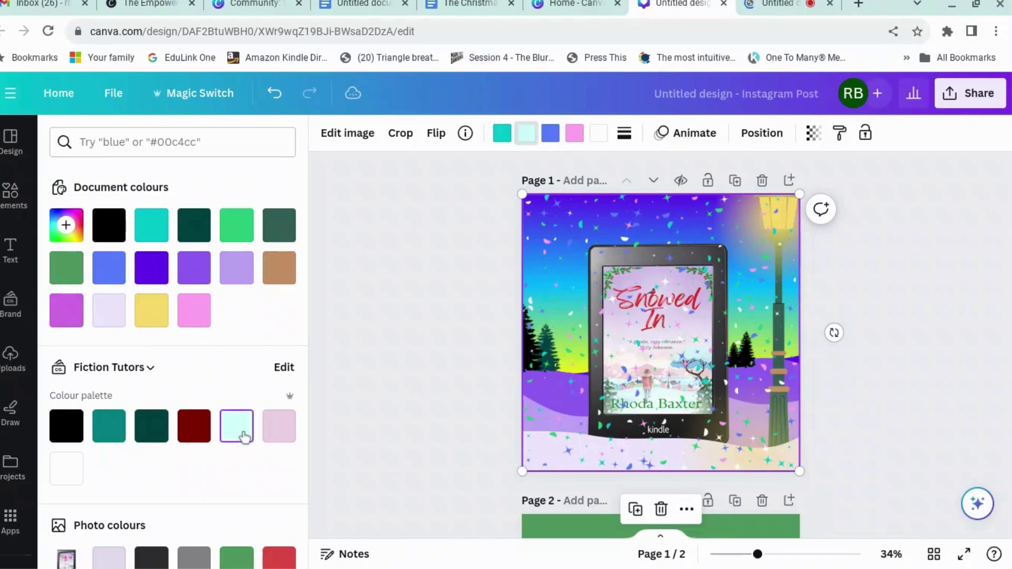
pyautogui.click(501, 133)
pyautogui.click(152, 311)
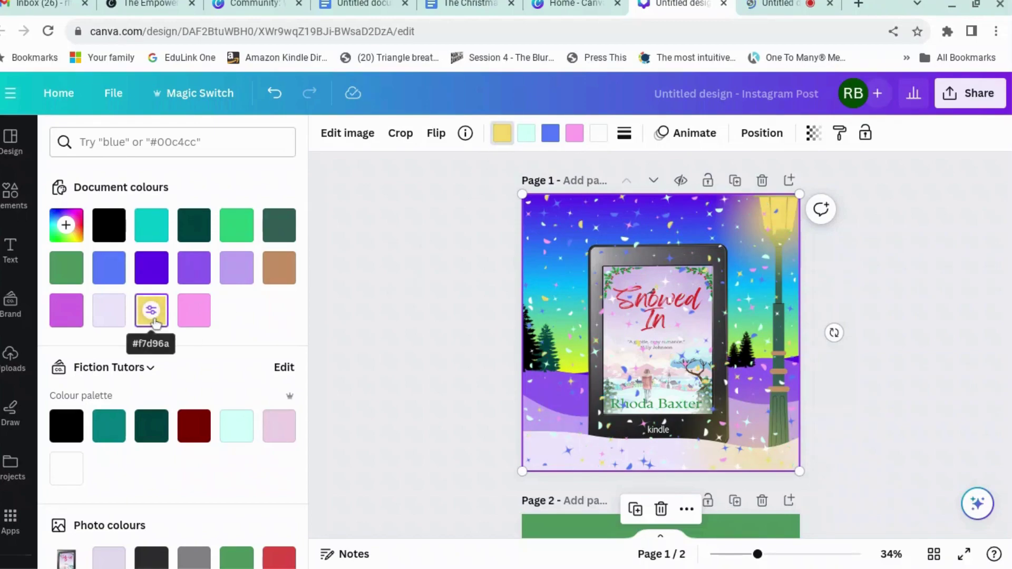
pyautogui.click(153, 319)
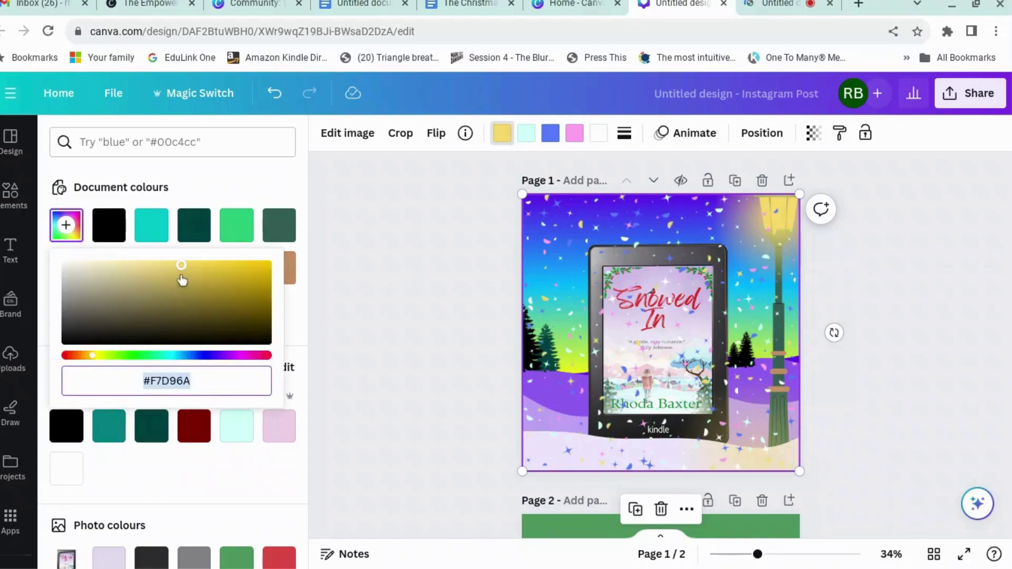
pyautogui.moveTo(181, 264); pyautogui.dragTo(136, 266)
pyautogui.press('c')
pyautogui.press('o')
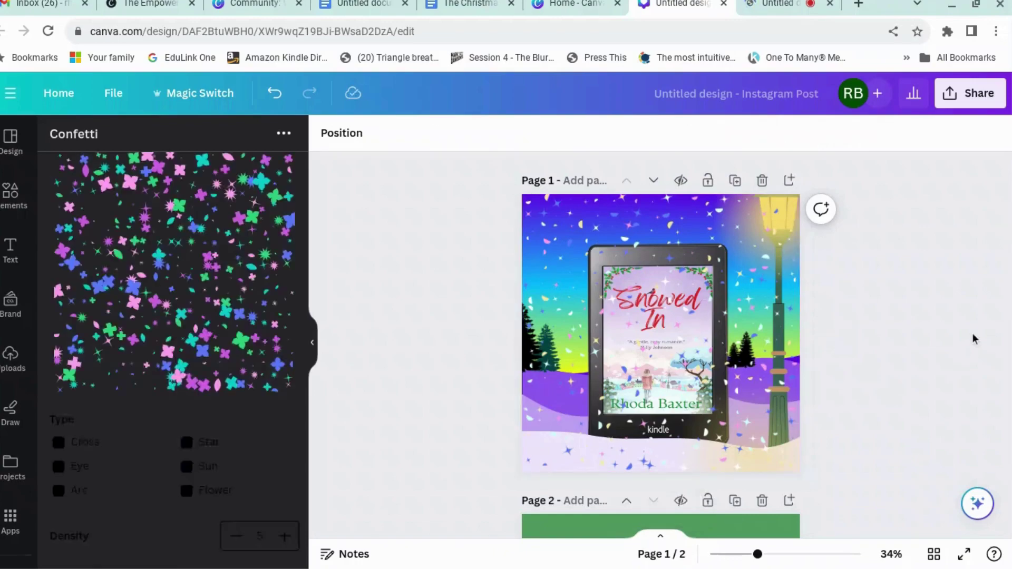
# Apply the Flicker animation to the confetti overlay and lower its speed.
pyautogui.click(729, 272)
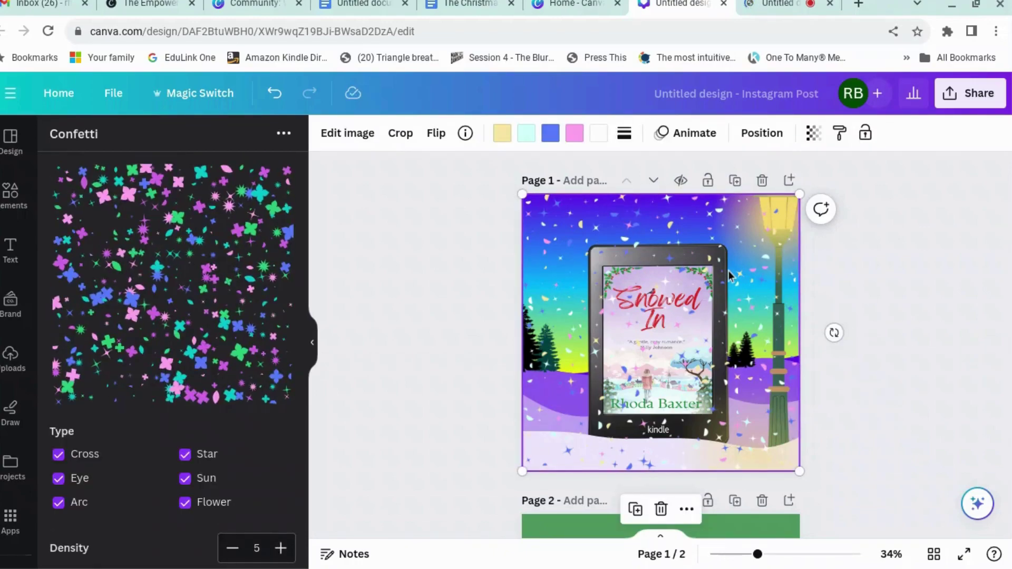
pyautogui.click(699, 143)
pyautogui.scroll(-3, 173, 350)
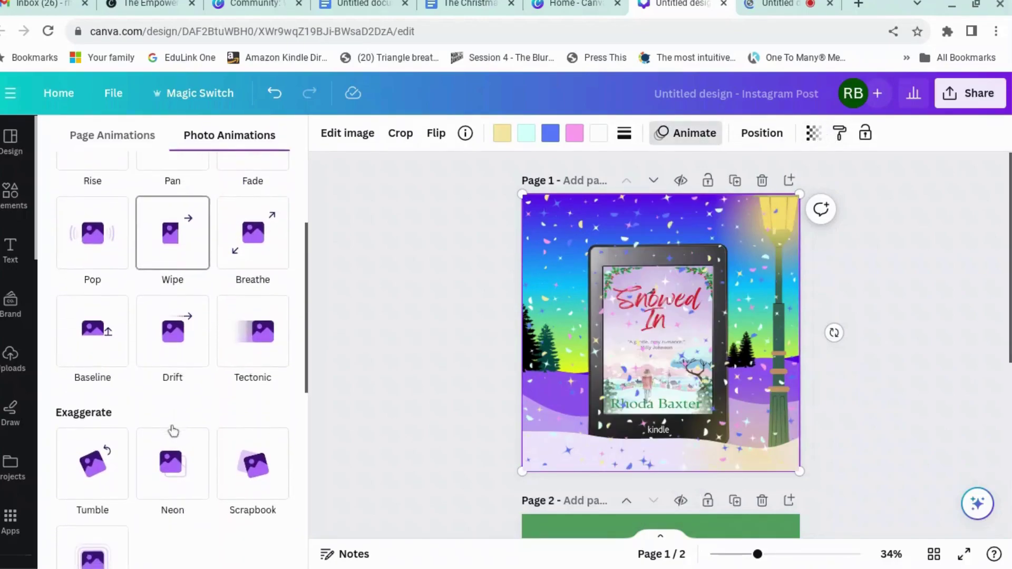
pyautogui.scroll(-8, 173, 431)
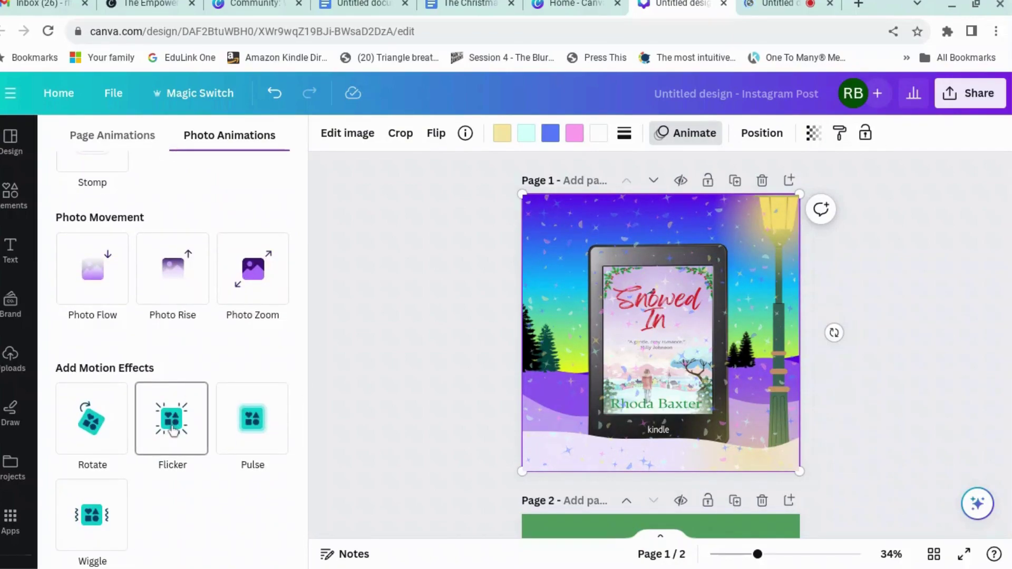
pyautogui.click(174, 432)
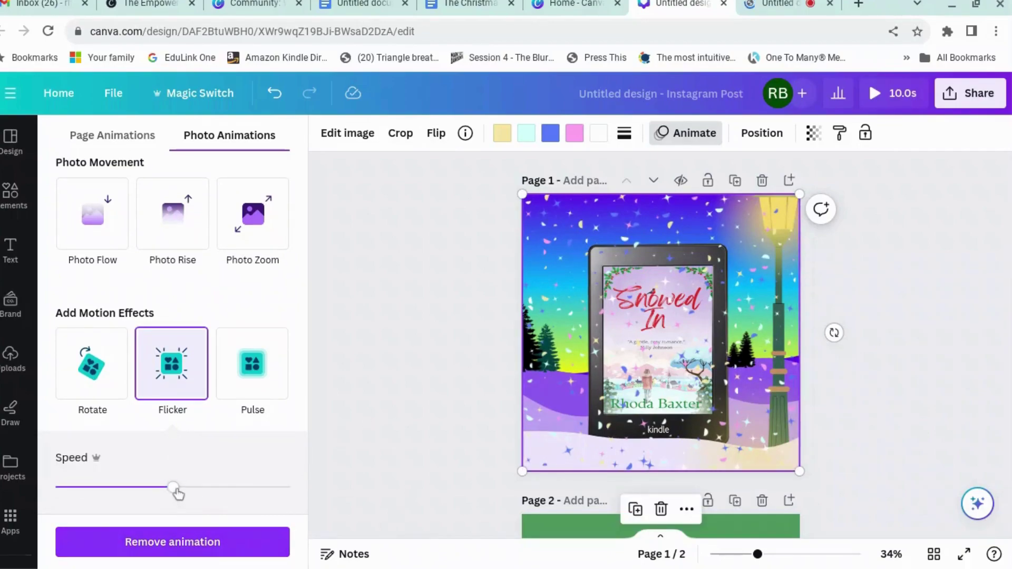
pyautogui.moveTo(175, 490); pyautogui.dragTo(126, 489)
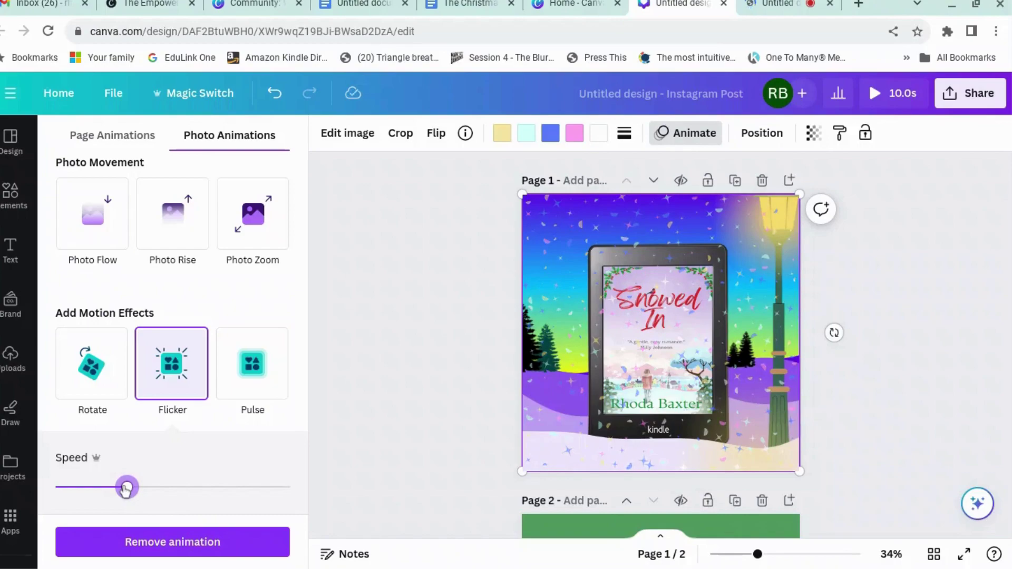
pyautogui.click(420, 482)
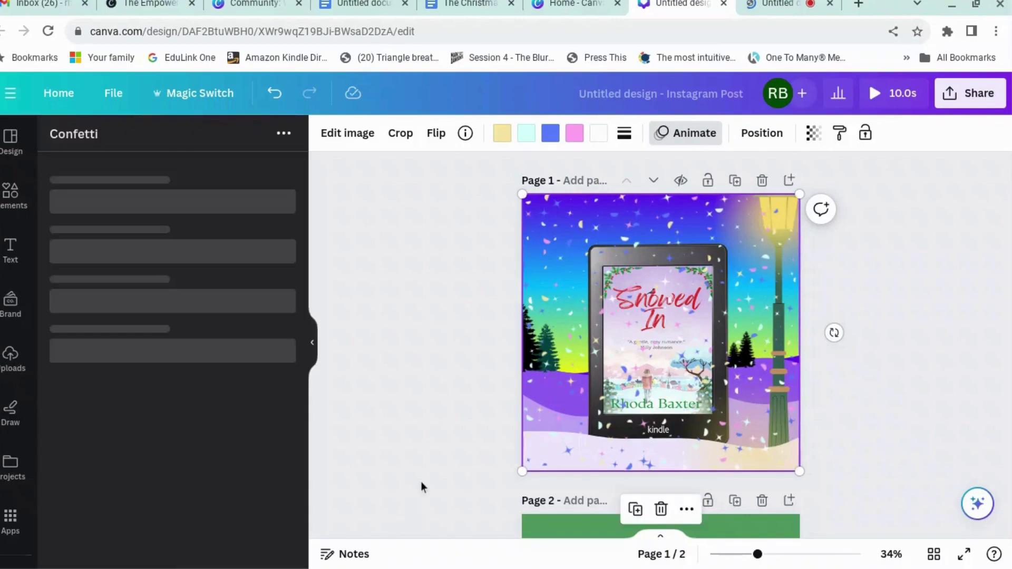
pyautogui.click(956, 418)
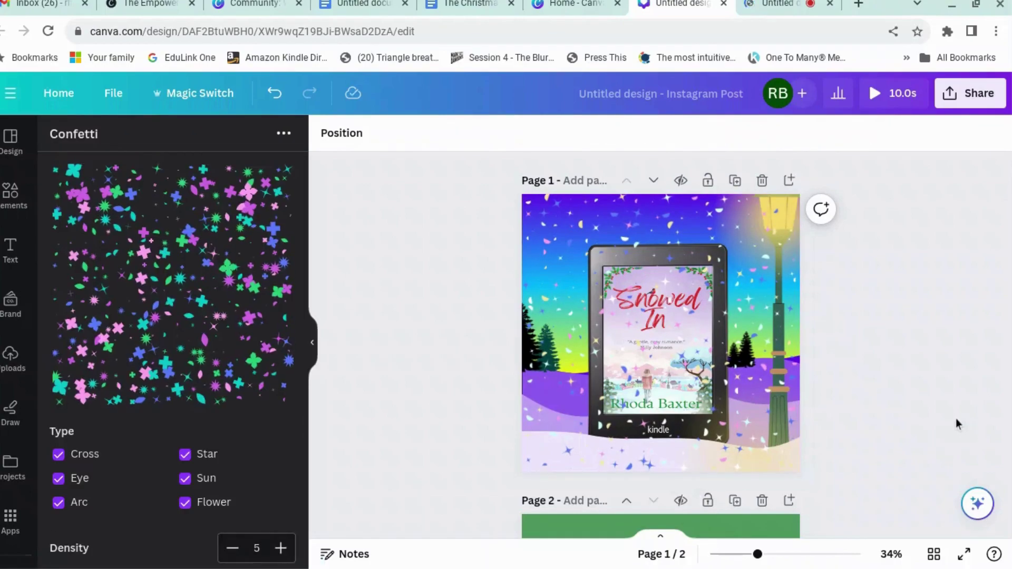